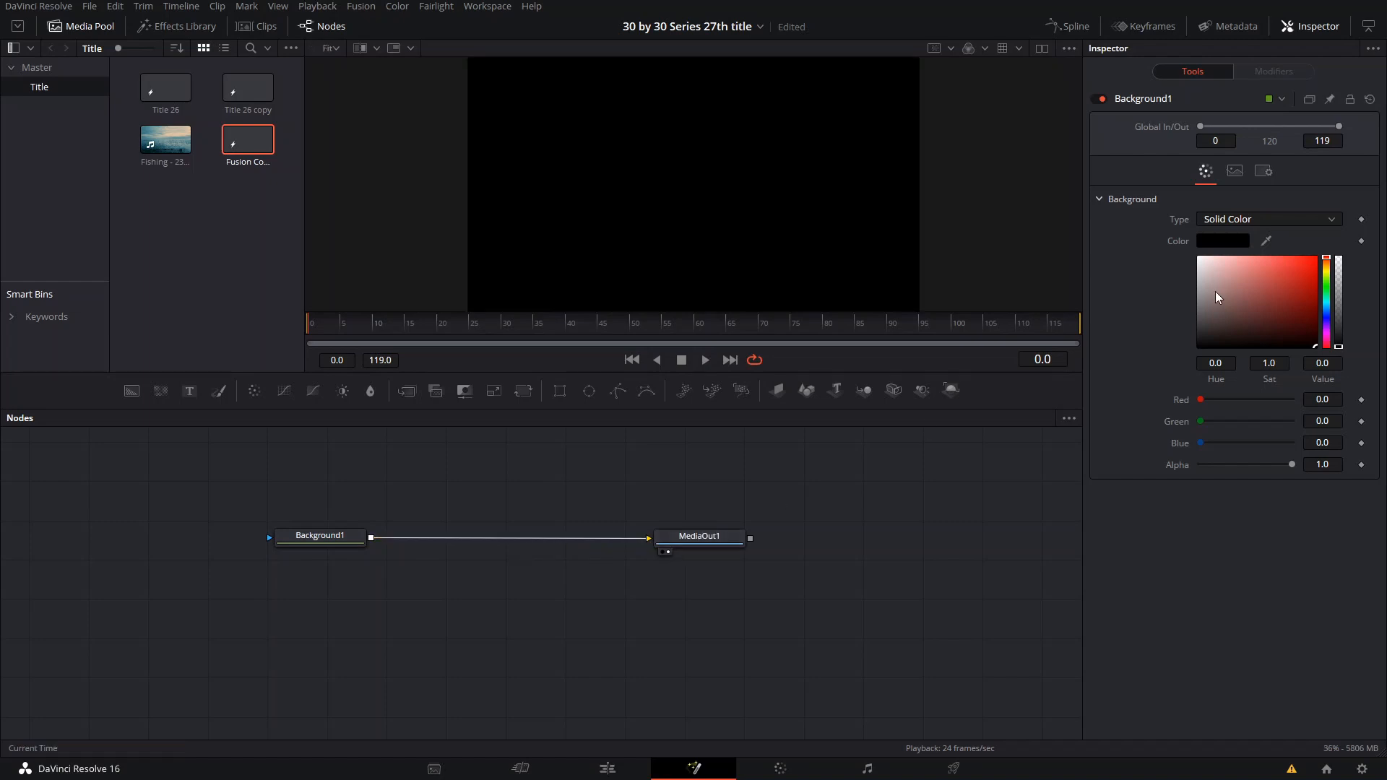
# - Color the first background dark red and insert a Merge node between it and MediaOut1, leaving space between the nodes
pyautogui.moveTo(1214, 292); pyautogui.dragTo(1313, 298)
pyautogui.click(356, 542)
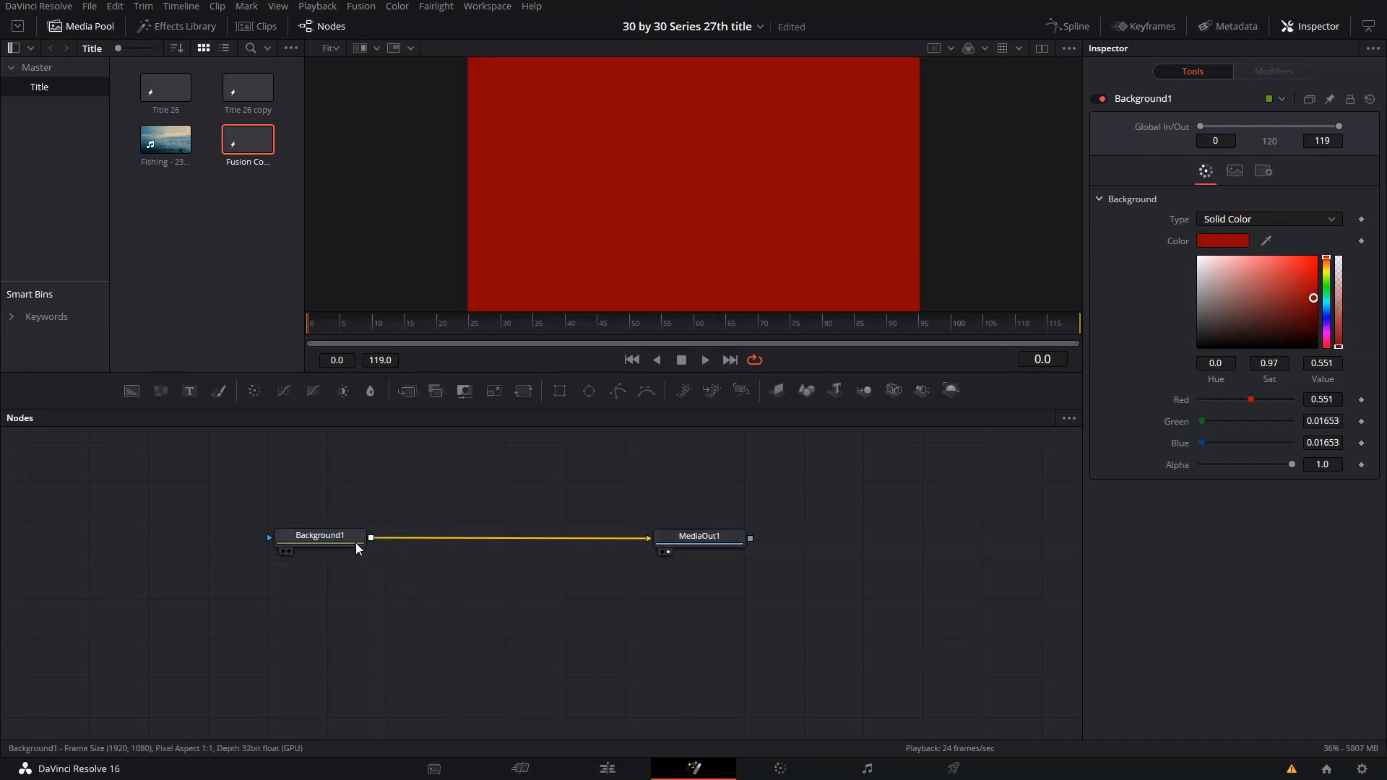
pyautogui.click(407, 390)
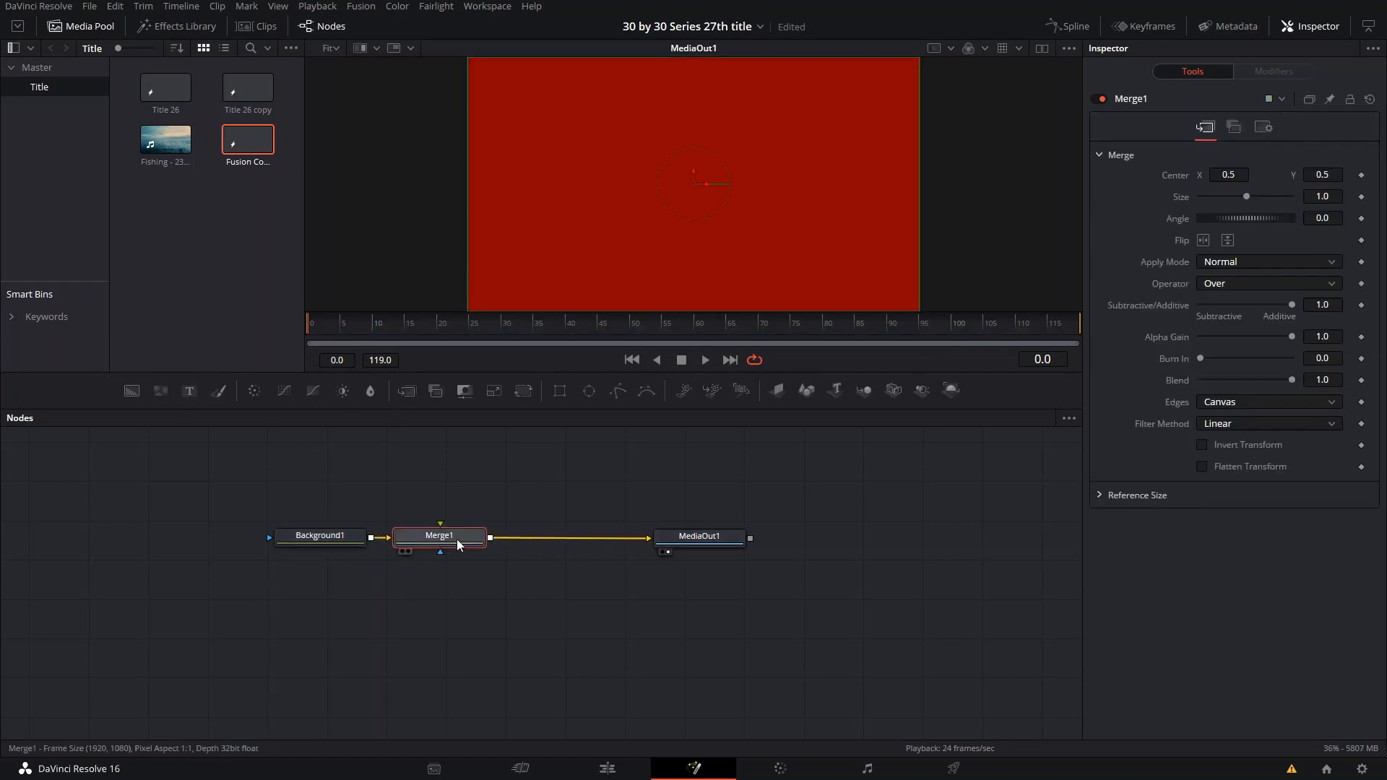
pyautogui.moveTo(455, 542); pyautogui.dragTo(499, 538)
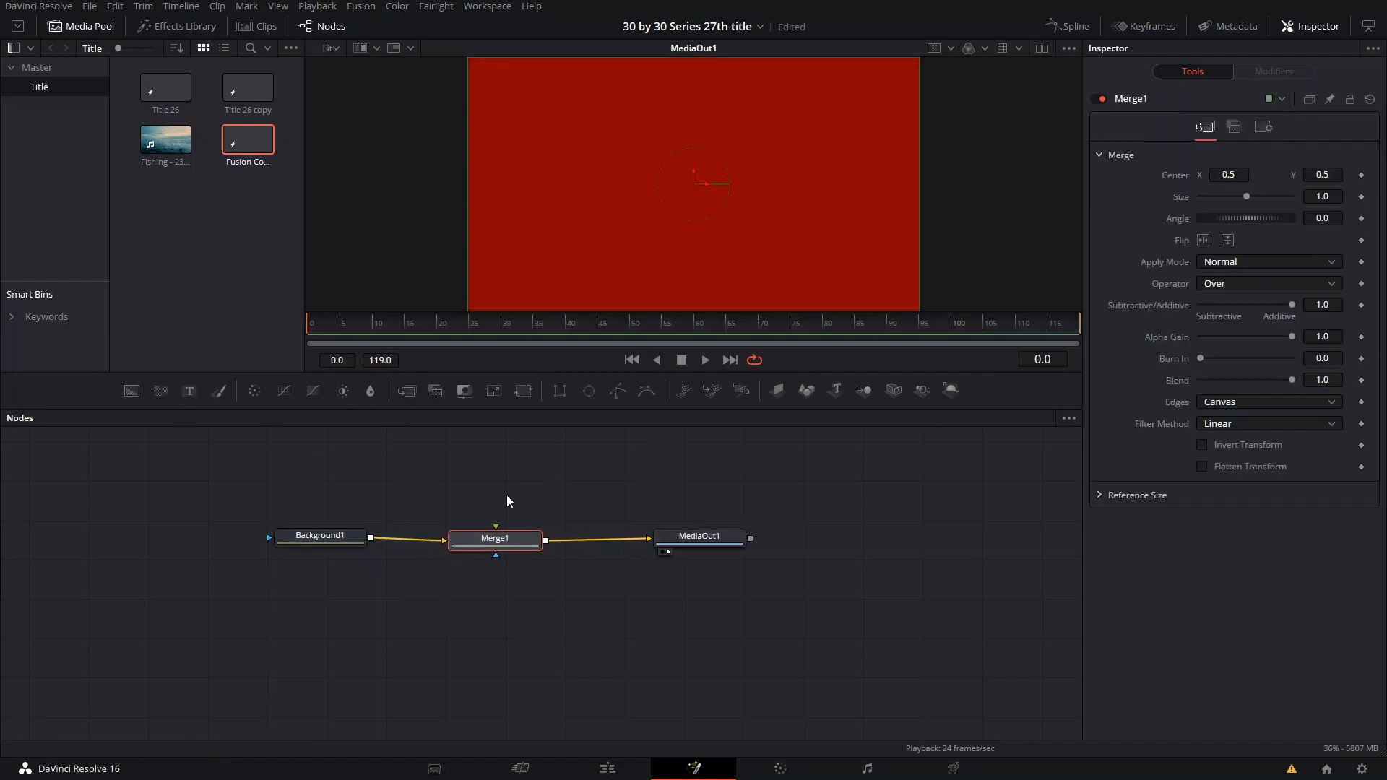
# - Add a second black Background node with its own Merge node and connect that merge to Merge1's foreground
pyautogui.click(131, 390)
pyautogui.moveTo(469, 547); pyautogui.dragTo(362, 539)
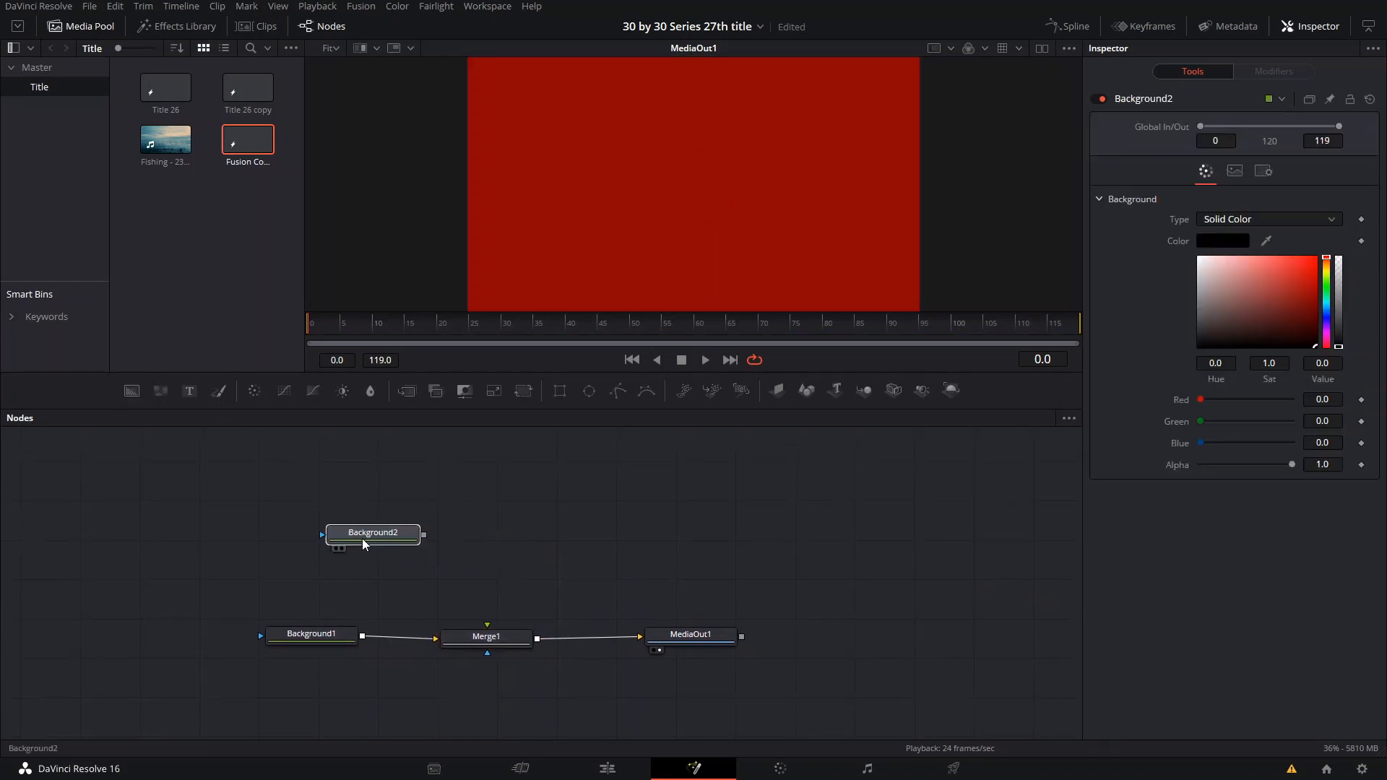
pyautogui.click(406, 391)
pyautogui.moveTo(505, 533)
pyautogui.mouseDown()
pyautogui.moveTo(490, 625)
pyautogui.moveTo(515, 541)
pyautogui.mouseUp()
pyautogui.click(326, 531)
pyautogui.moveTo(468, 464); pyautogui.dragTo(481, 493)
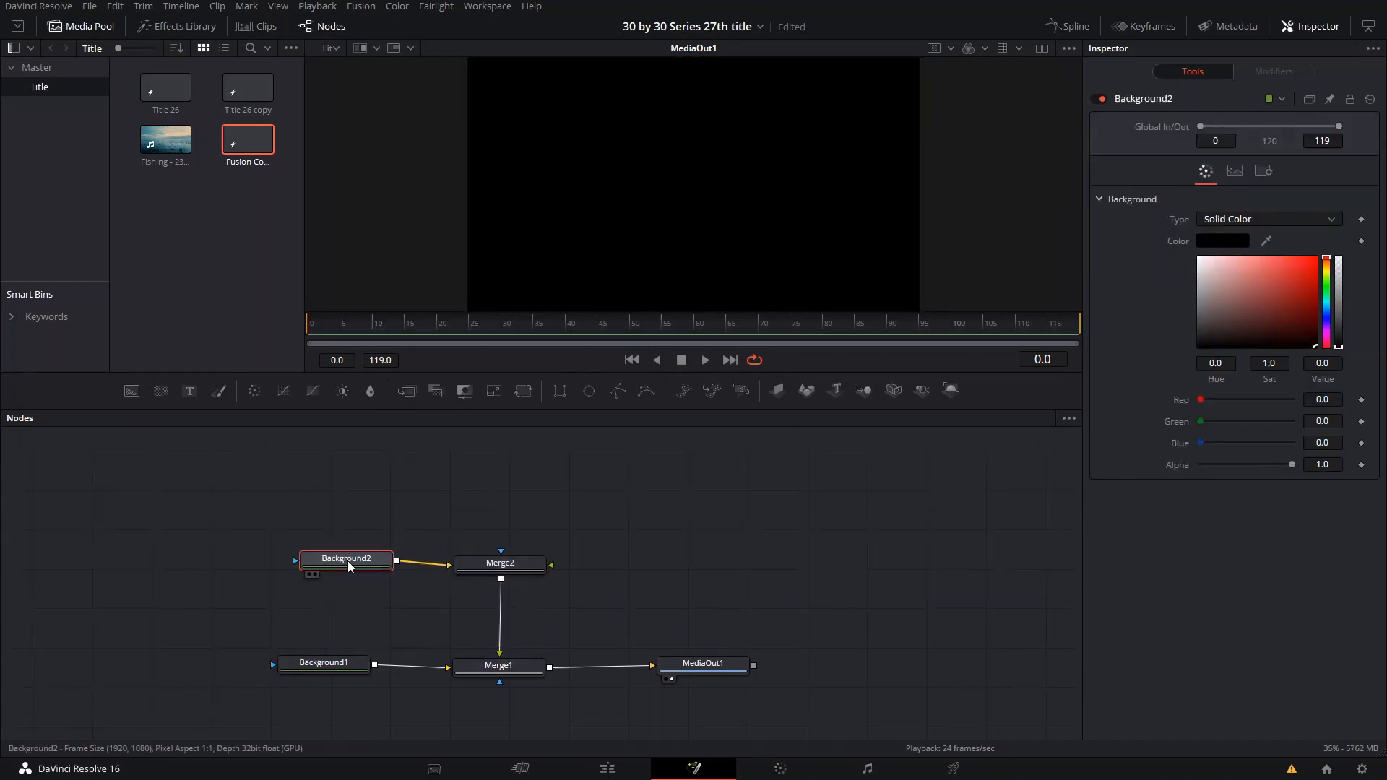
pyautogui.moveTo(349, 561); pyautogui.dragTo(330, 553)
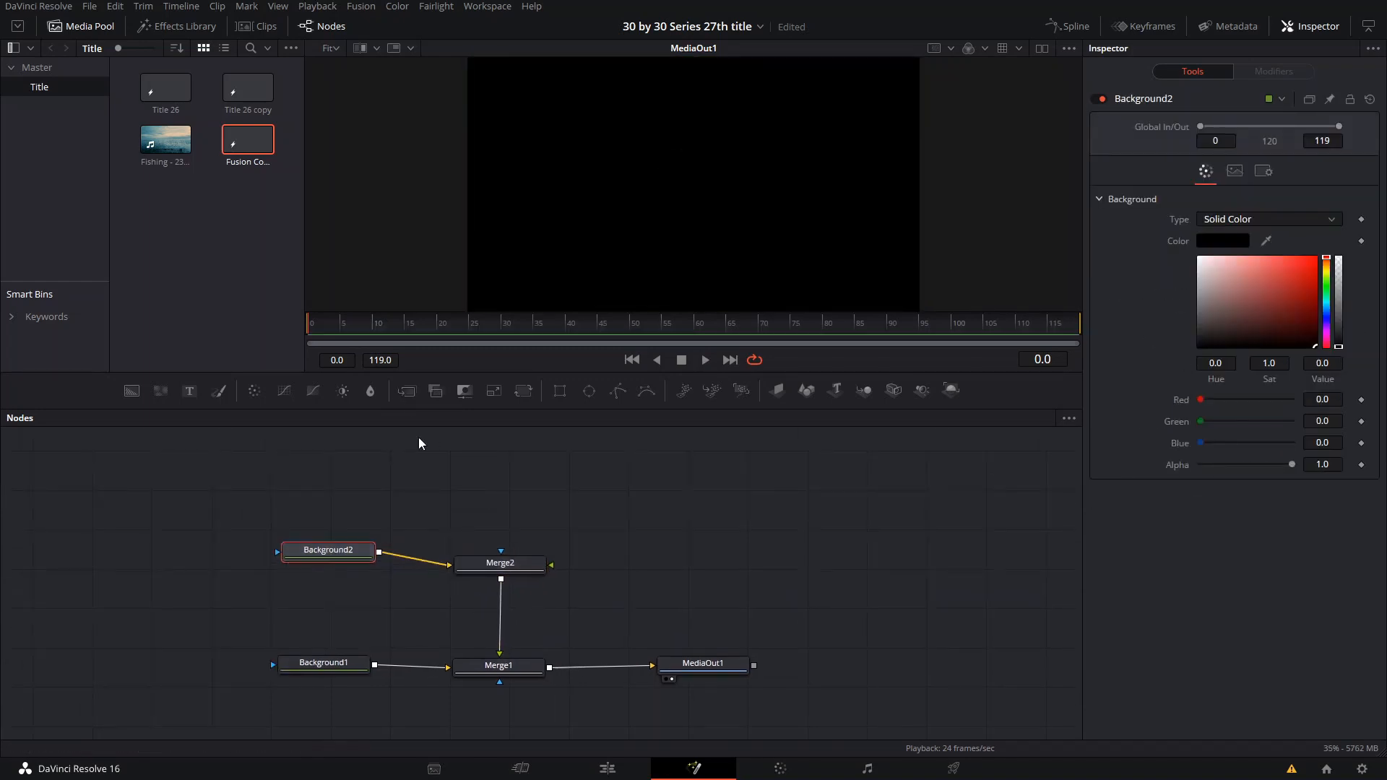
# - Mask Background2 with an Ellipse node and shrink the circle to a width and height of about 0.29
pyautogui.click(590, 392)
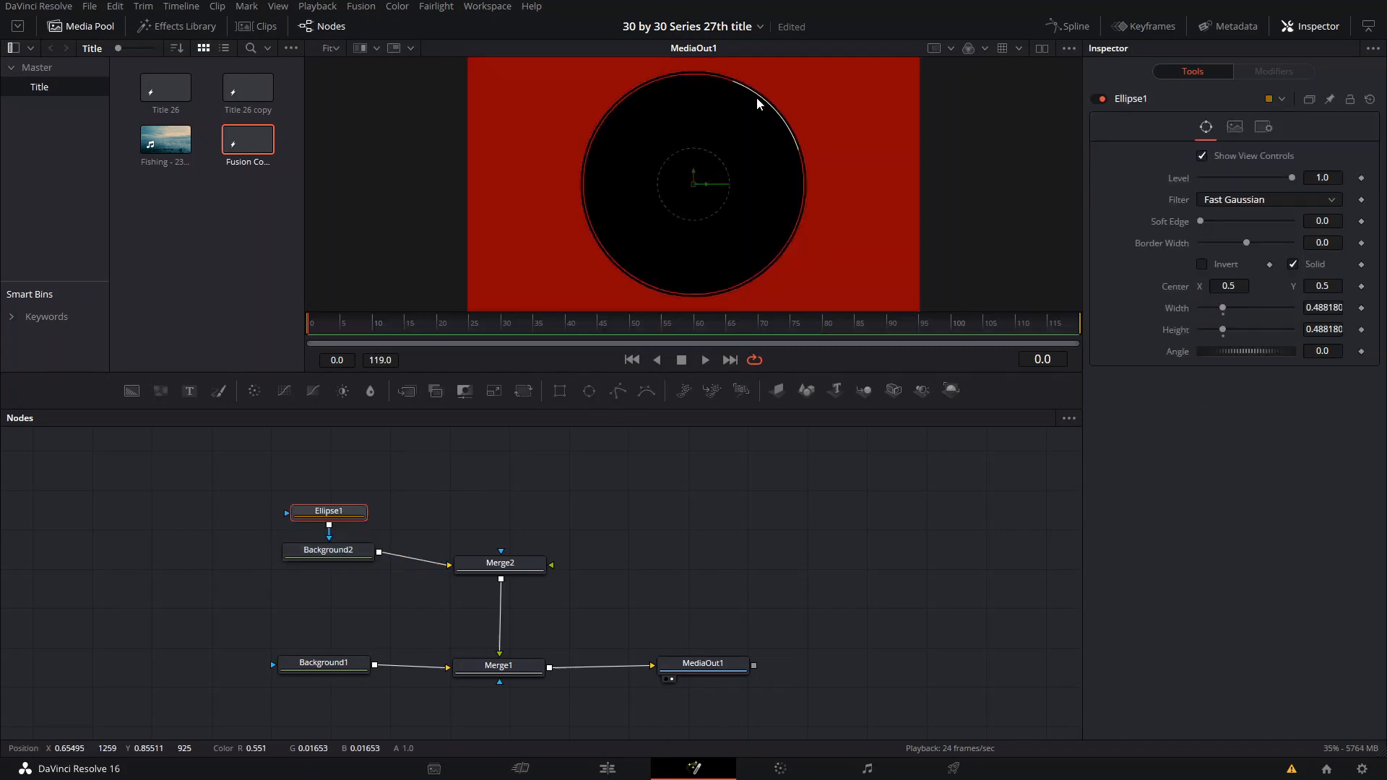
pyautogui.moveTo(756, 103); pyautogui.dragTo(742, 111)
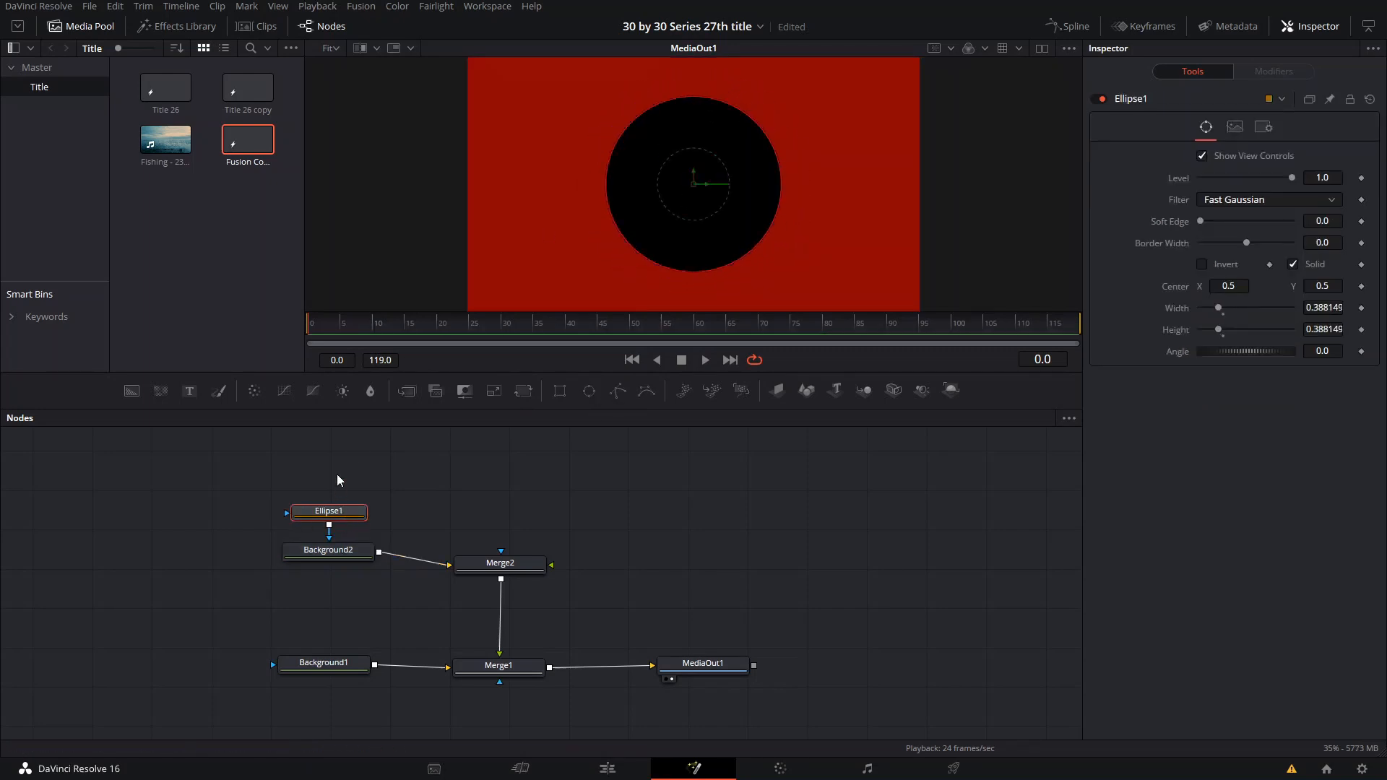
pyautogui.moveTo(334, 516); pyautogui.dragTo(338, 457)
pyautogui.moveTo(455, 452); pyautogui.dragTo(457, 496)
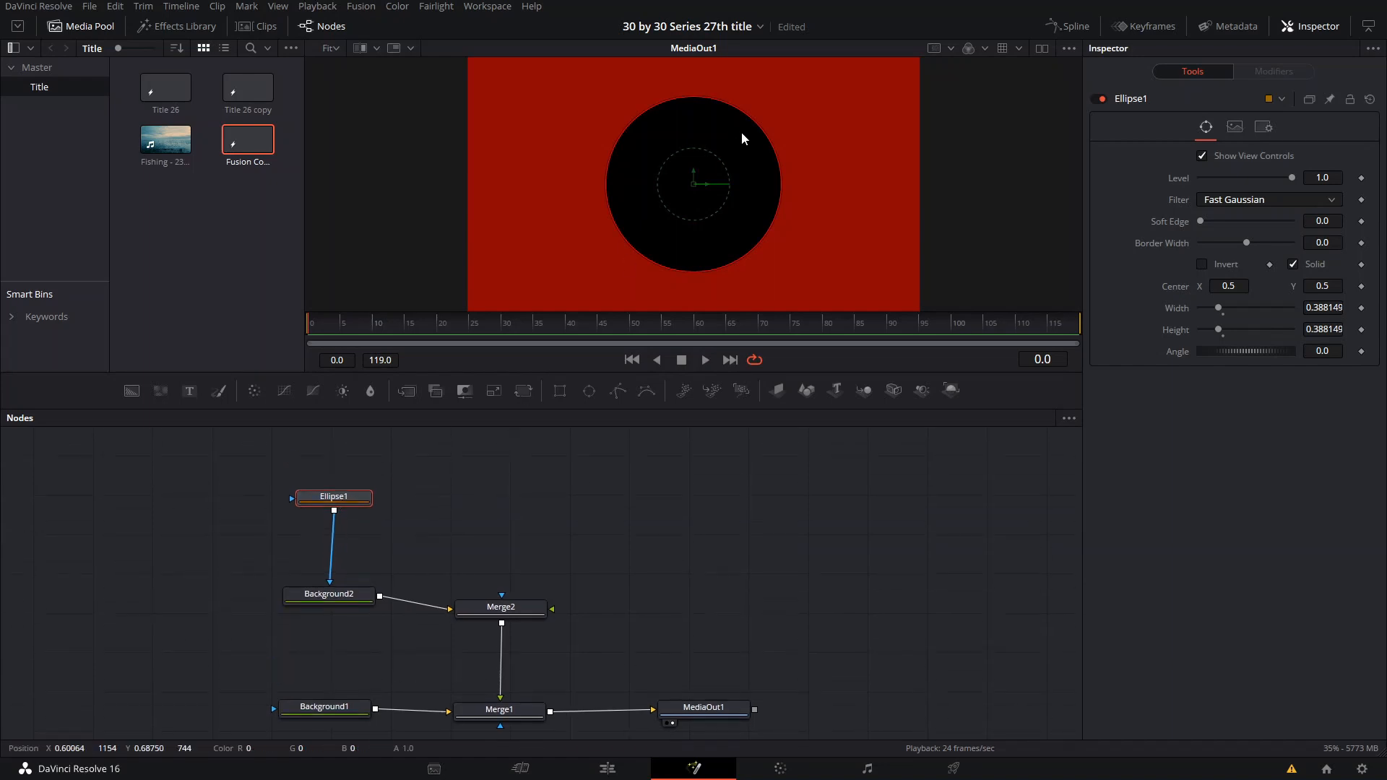
pyautogui.moveTo(756, 130); pyautogui.dragTo(734, 140)
pyautogui.moveTo(328, 594); pyautogui.dragTo(324, 570)
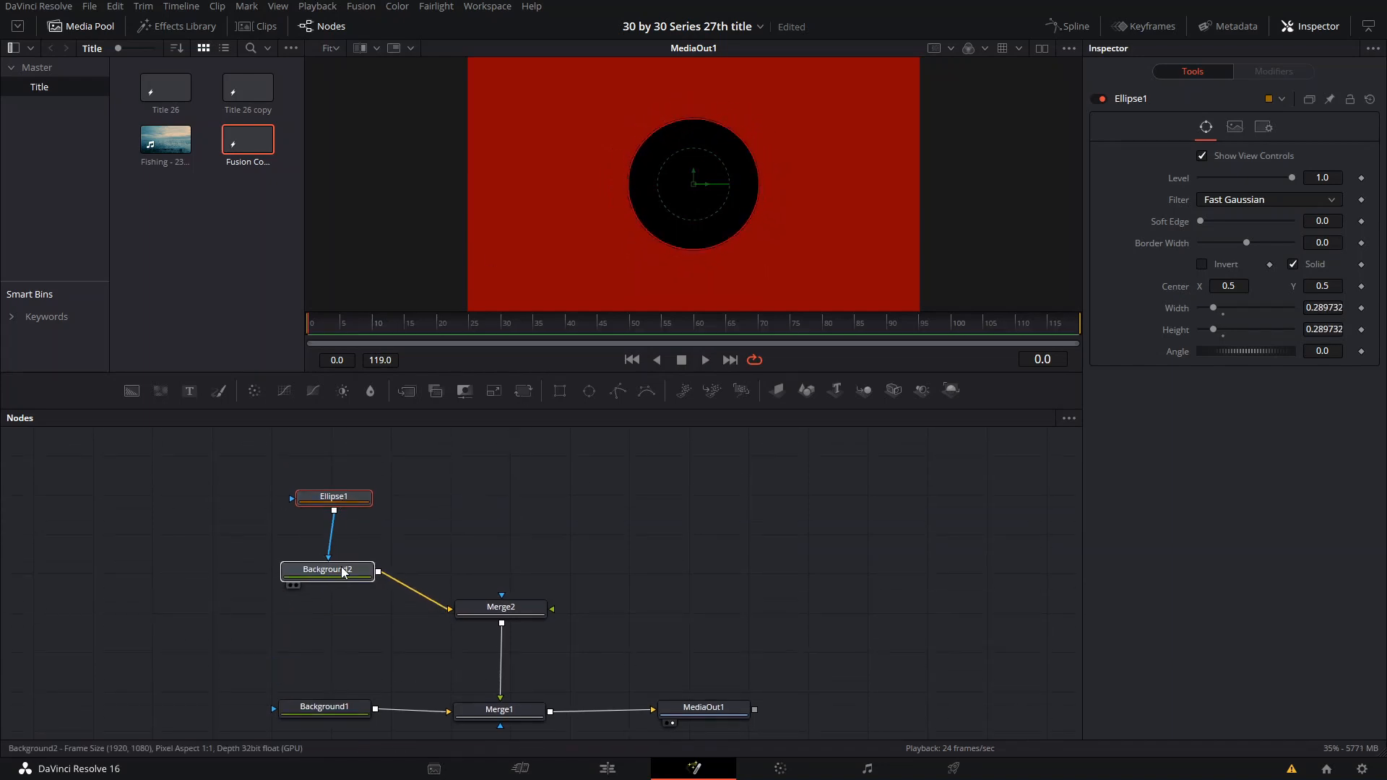
# - Turn the ellipse into a thin ring by disabling Solid and setting its border width to 0.007
pyautogui.click(333, 504)
pyautogui.click(1292, 264)
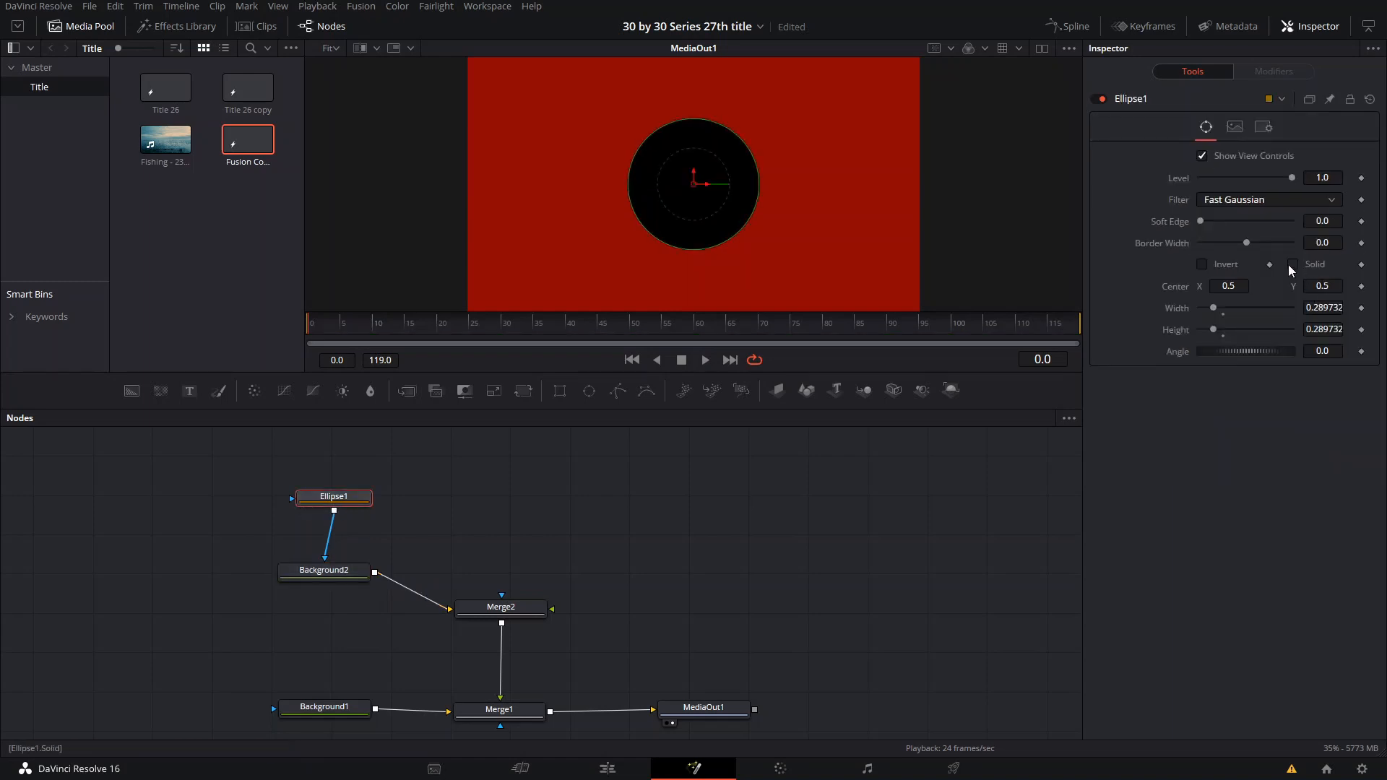
pyautogui.moveTo(1248, 245); pyautogui.dragTo(1263, 249)
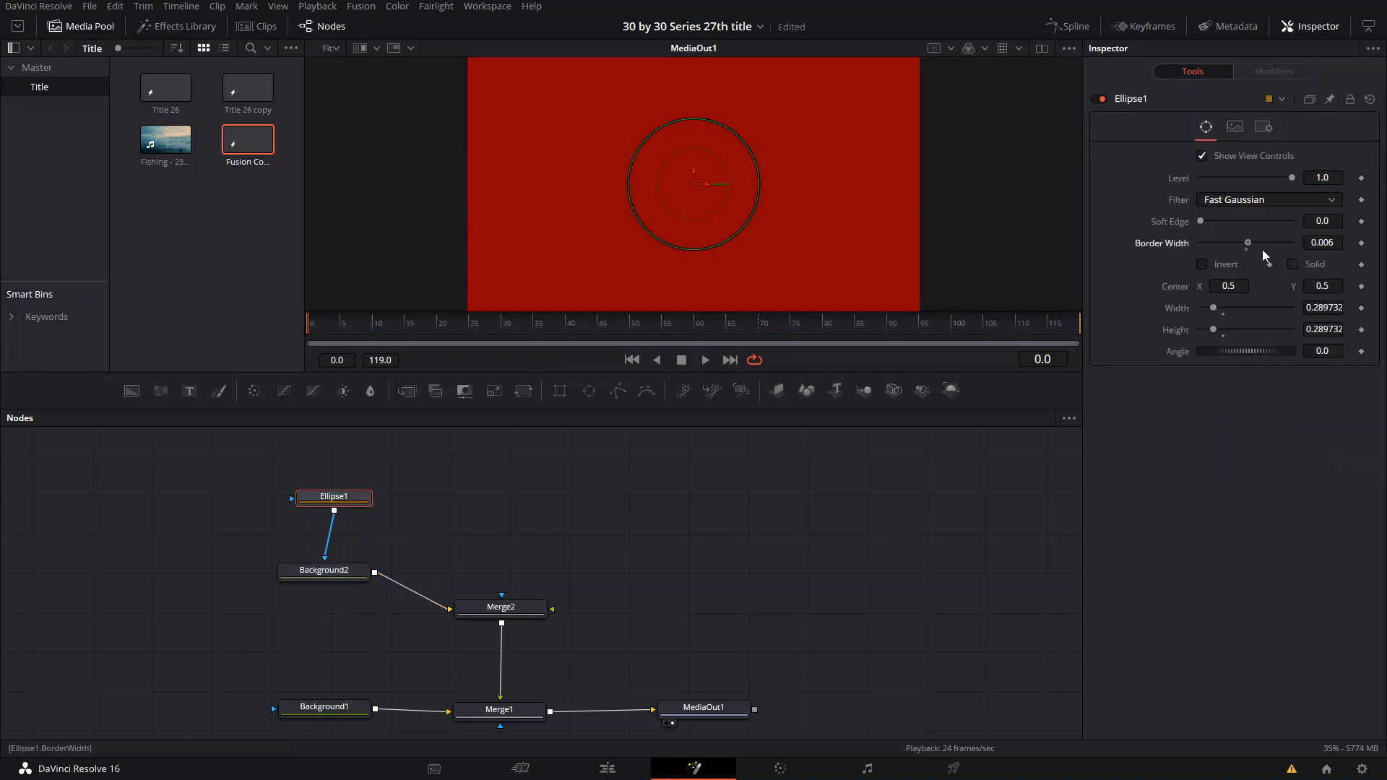
pyautogui.scroll(4, 757, 229)
pyautogui.scroll(-3, 786, 236)
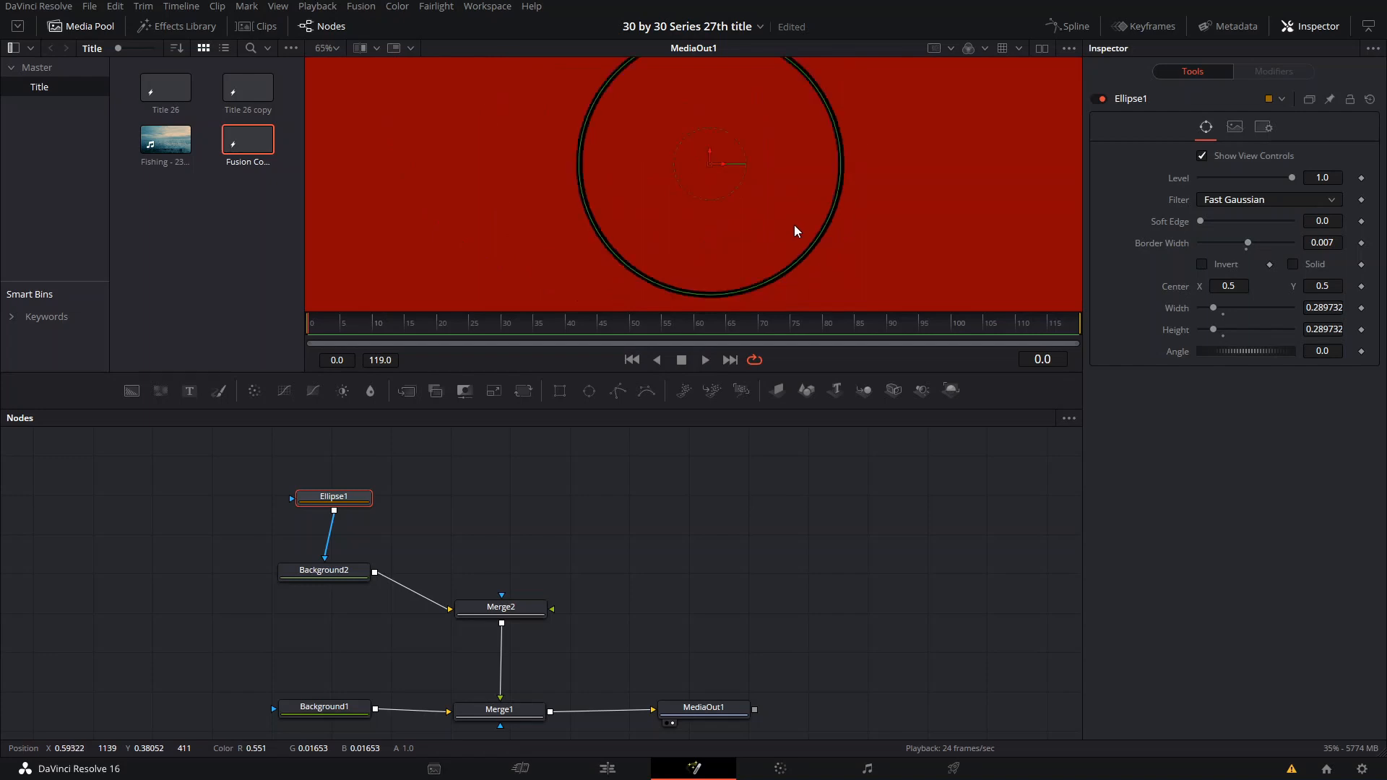
pyautogui.scroll(2, 794, 224)
pyautogui.scroll(-2, 794, 223)
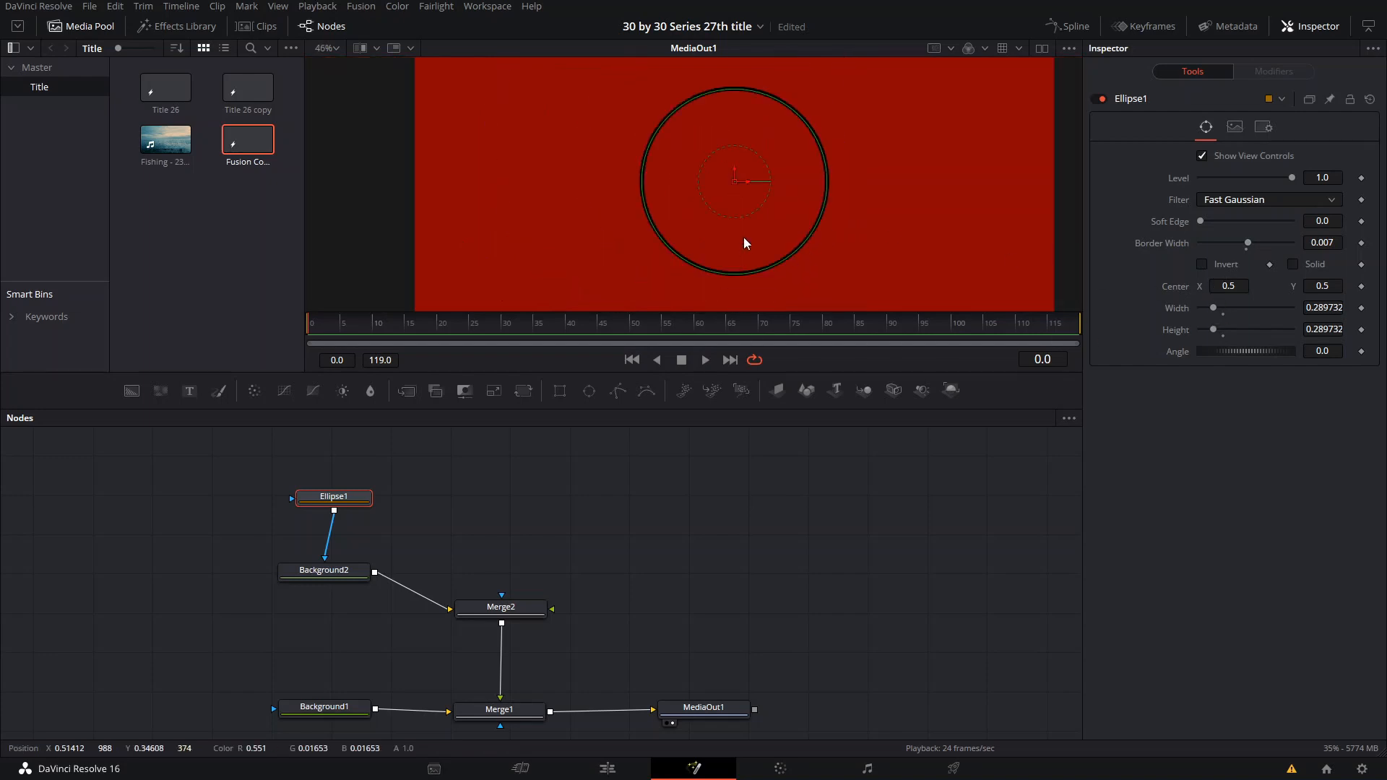
pyautogui.scroll(-2, 744, 246)
pyautogui.scroll(-2, 773, 217)
pyautogui.moveTo(776, 248); pyautogui.dragTo(770, 213)
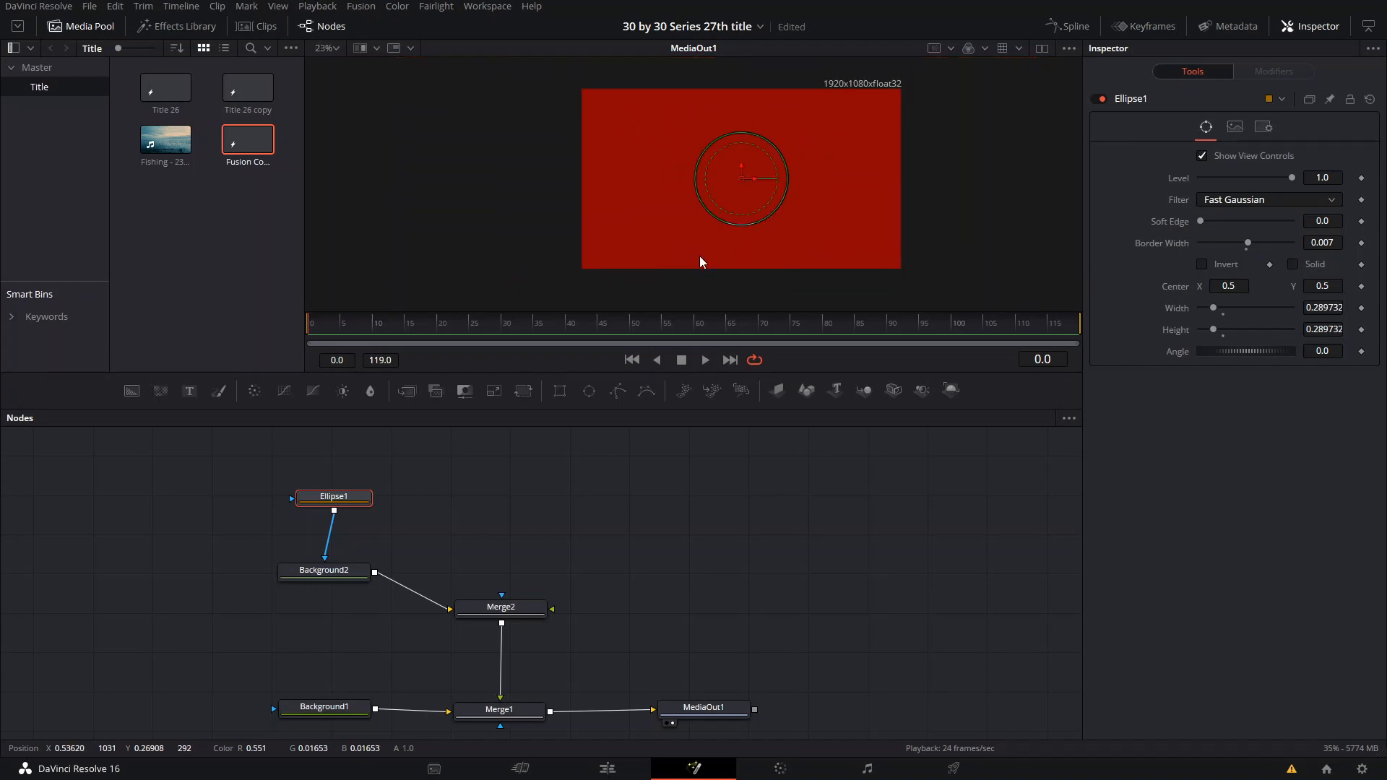
# - Add a MaskPaint node feeding Ellipse1 and set the ellipse's paint mode to Multiply
pyautogui.moveTo(353, 495); pyautogui.dragTo(323, 509)
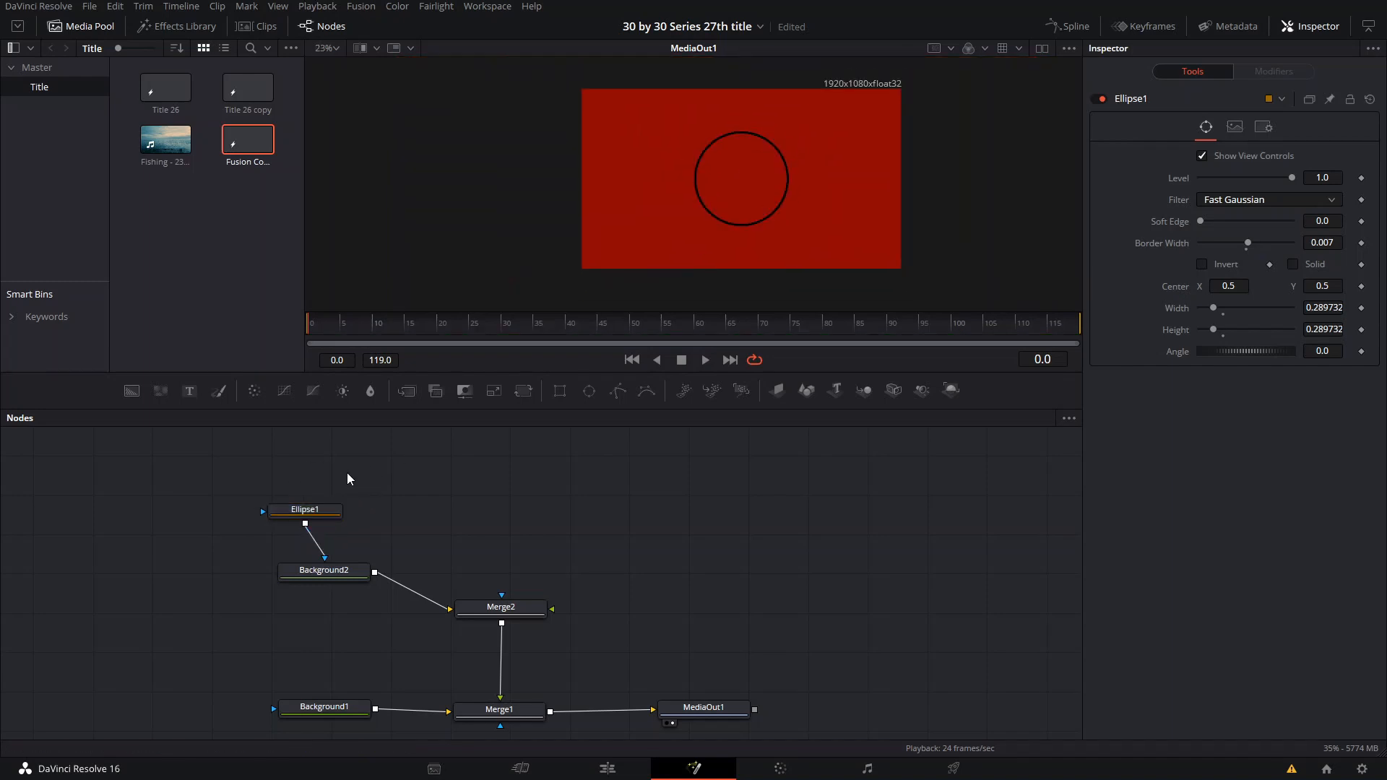
pyautogui.hotkey('shift', 'space')
pyautogui.write('mask')
pyautogui.press('Return')
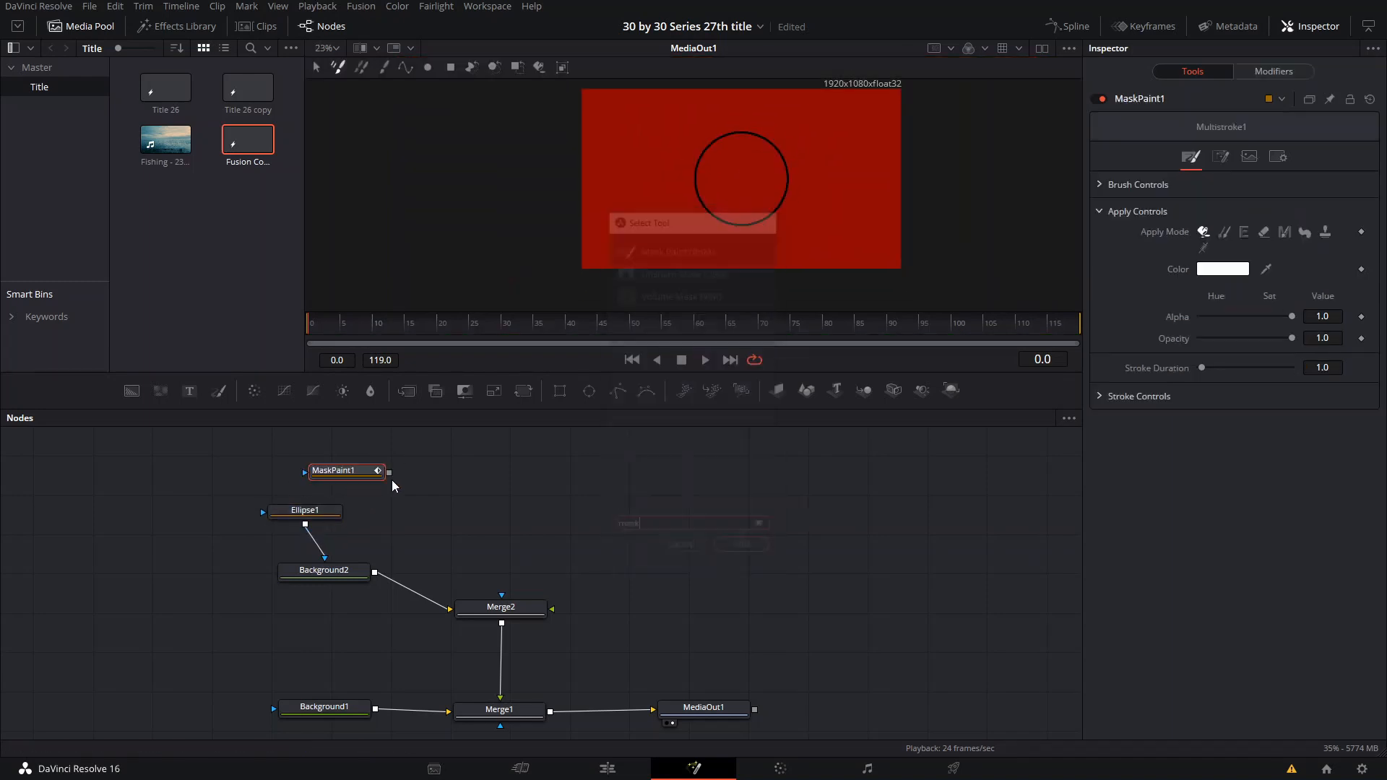
pyautogui.moveTo(388, 472); pyautogui.dragTo(324, 521)
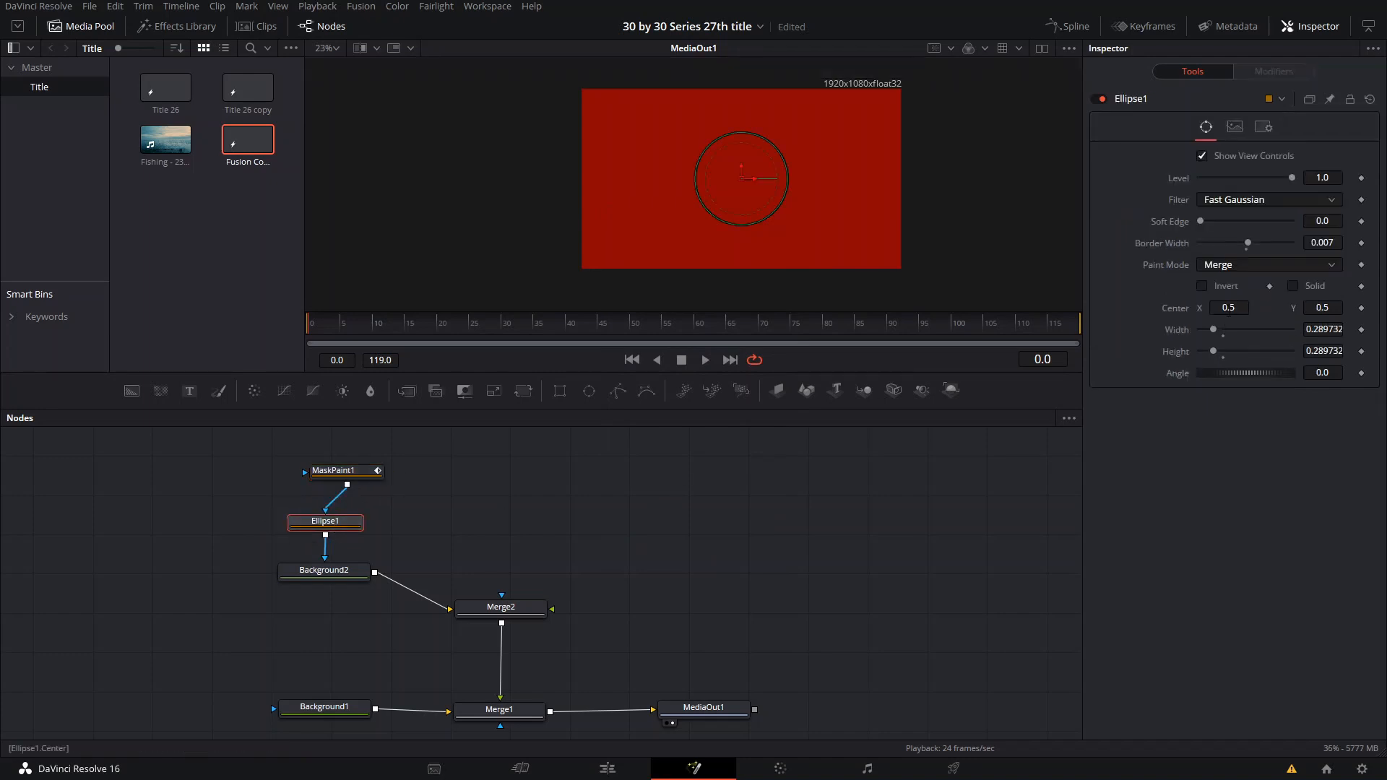
pyautogui.click(1238, 269)
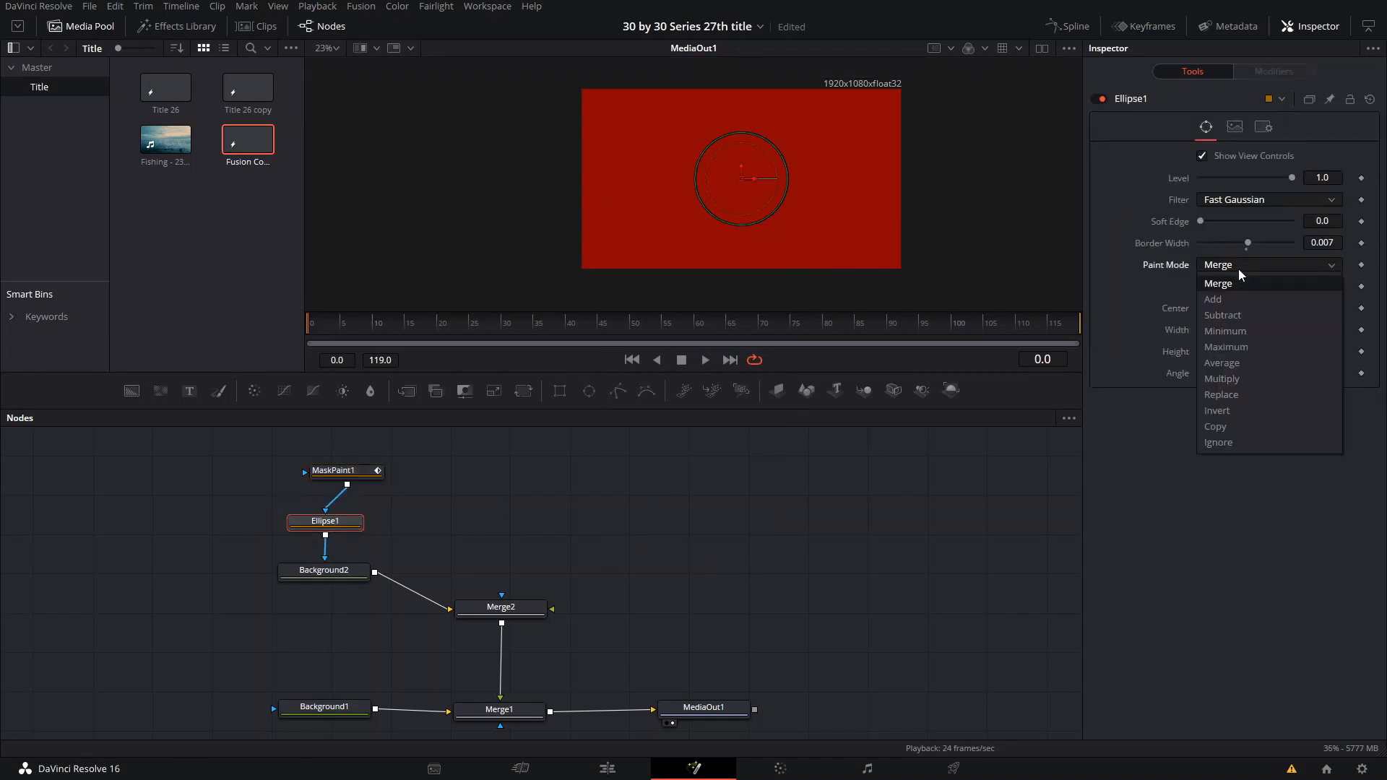
pyautogui.click(1264, 376)
# - Set the MaskPaint1 brush shape to the solid circle
pyautogui.click(339, 470)
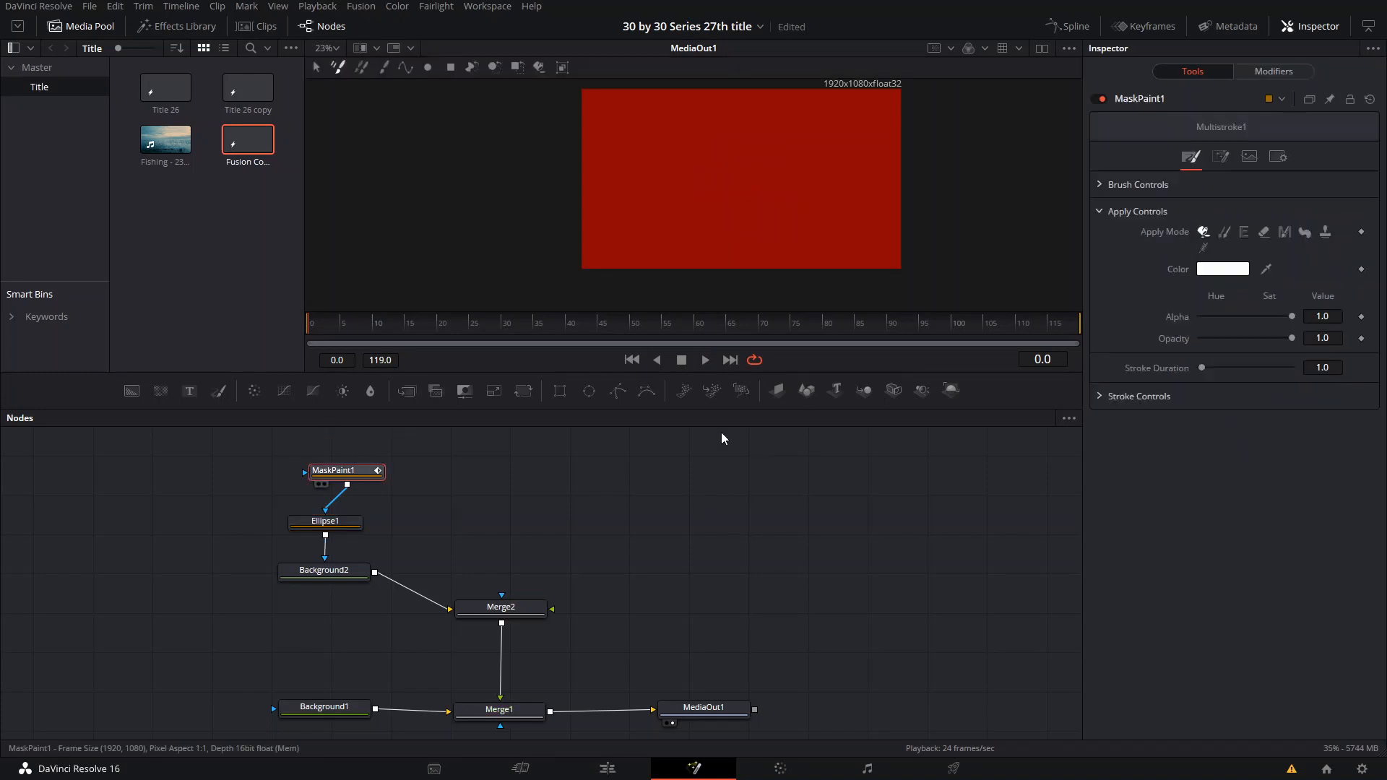
pyautogui.click(1093, 186)
pyautogui.click(1220, 206)
# - Choose the Polyline Stroke tool for MaskPaint1 and invert its mask to reveal the ring for tracing
pyautogui.click(1222, 159)
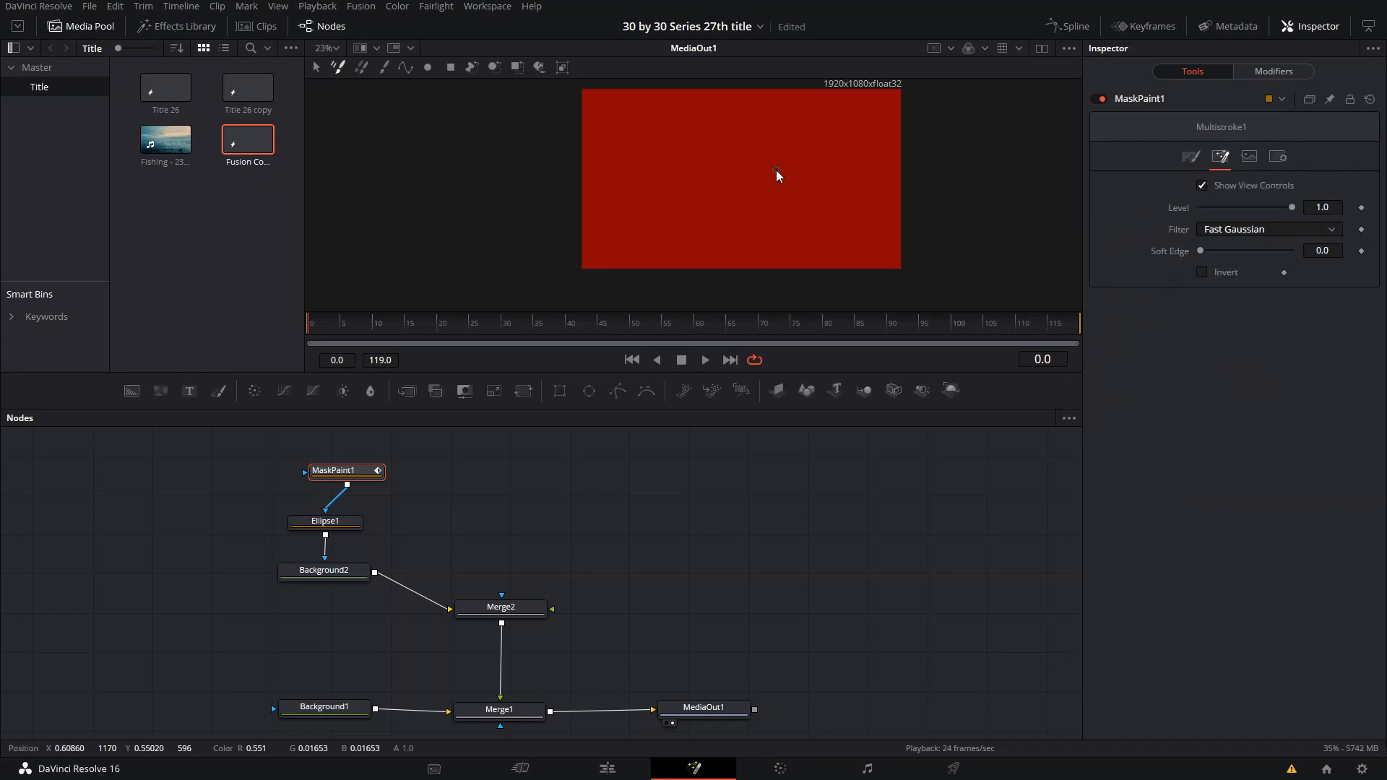
pyautogui.scroll(3, 773, 177)
pyautogui.scroll(-2, 756, 230)
pyautogui.click(403, 70)
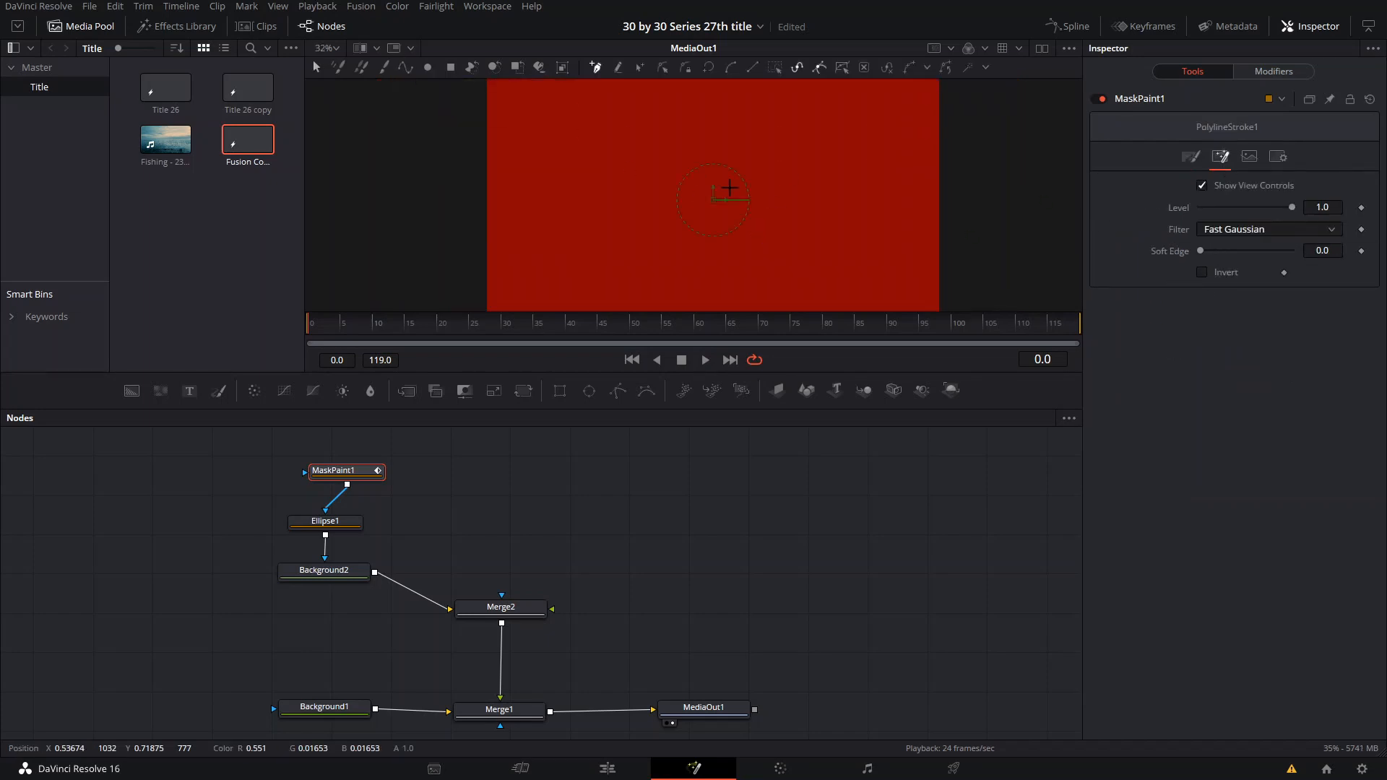
pyautogui.scroll(-2, 718, 216)
pyautogui.scroll(3, 718, 238)
pyautogui.scroll(-2, 741, 292)
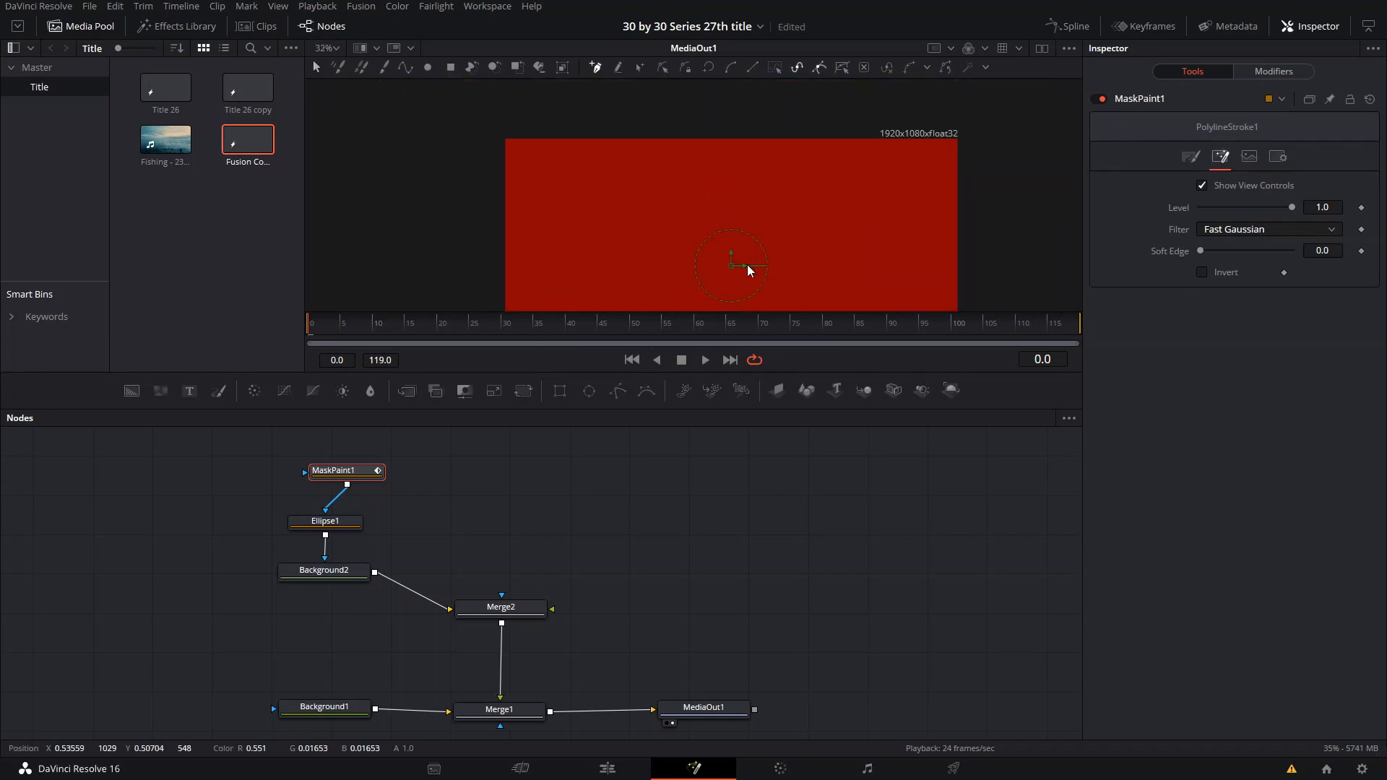
pyautogui.click(1202, 272)
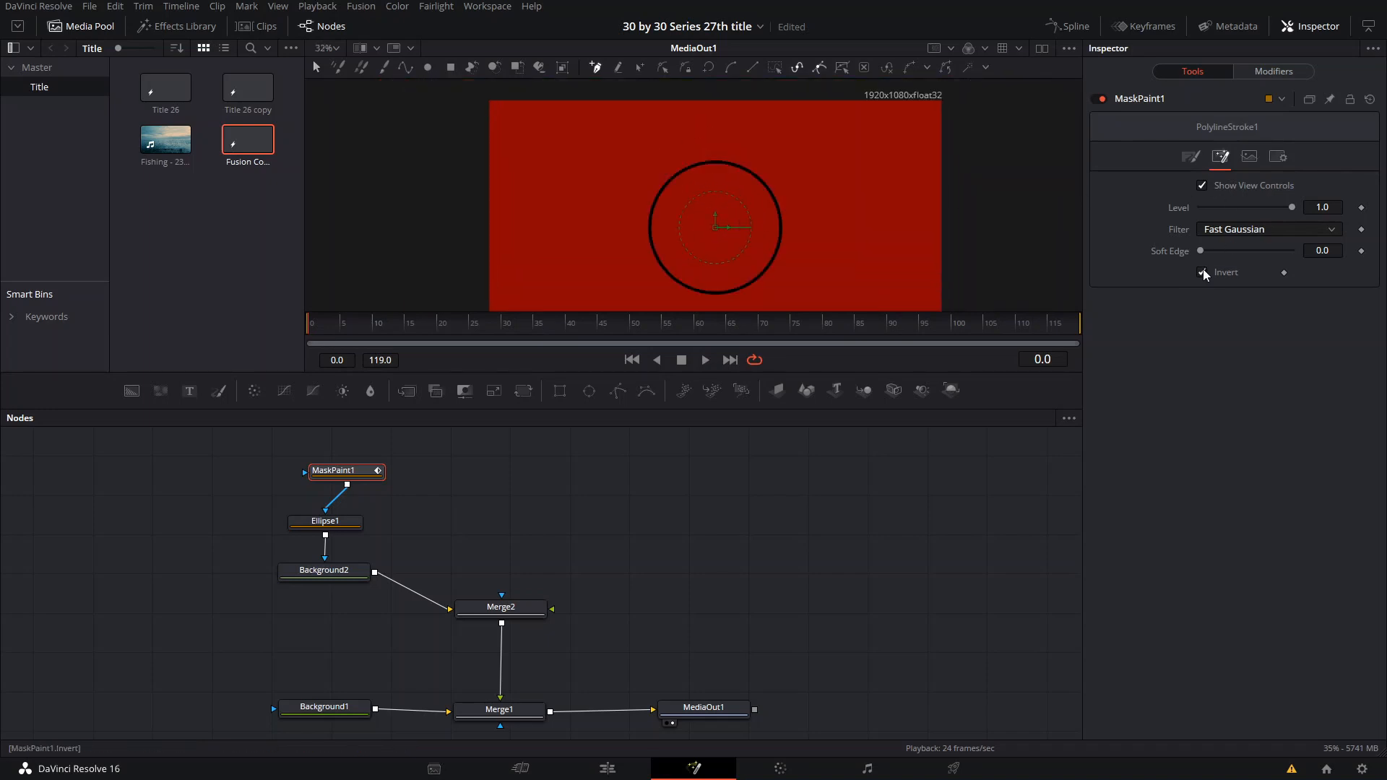
# - Trace the ring with a closed polyline stroke, placing curved points at its bottom, right, top and left
pyautogui.moveTo(712, 292); pyautogui.dragTo(757, 293)
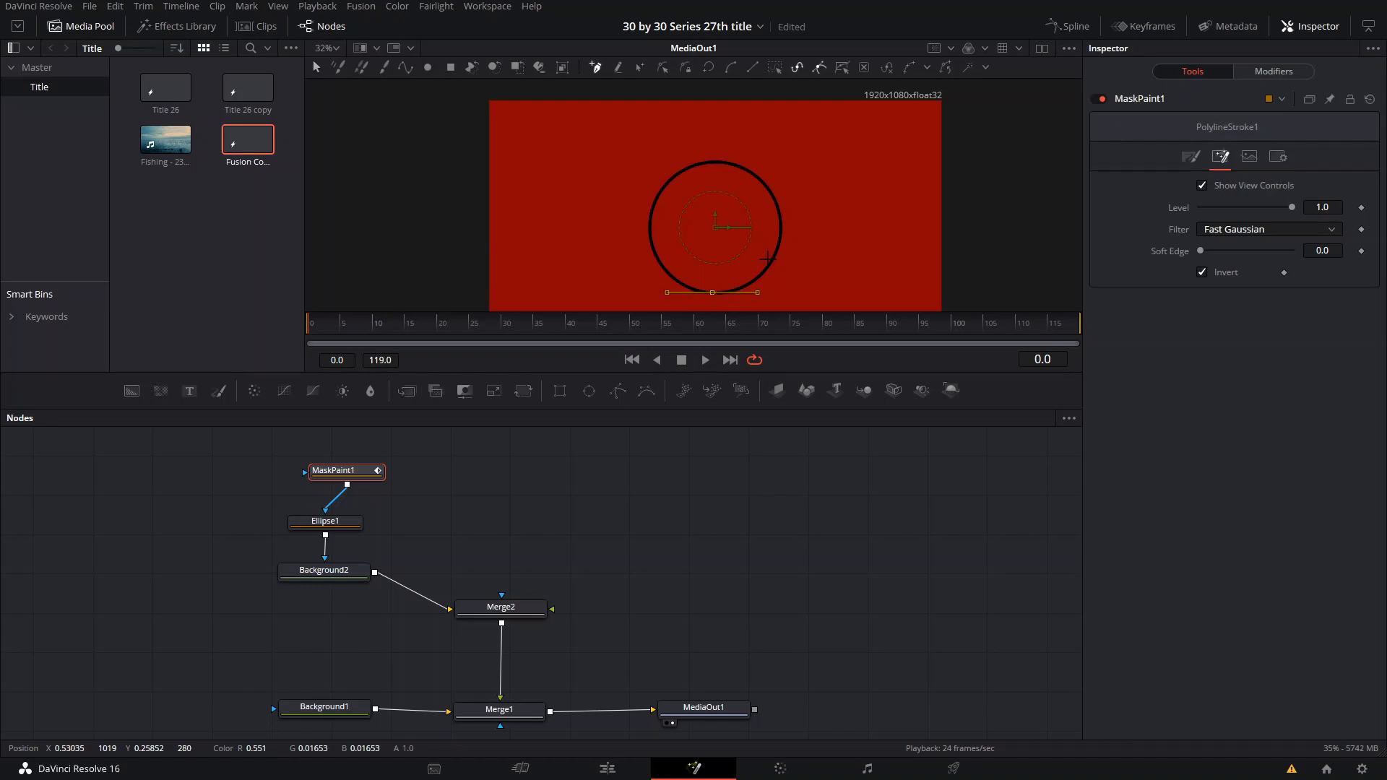
pyautogui.click(780, 227)
pyautogui.moveTo(793, 191); pyautogui.dragTo(799, 146)
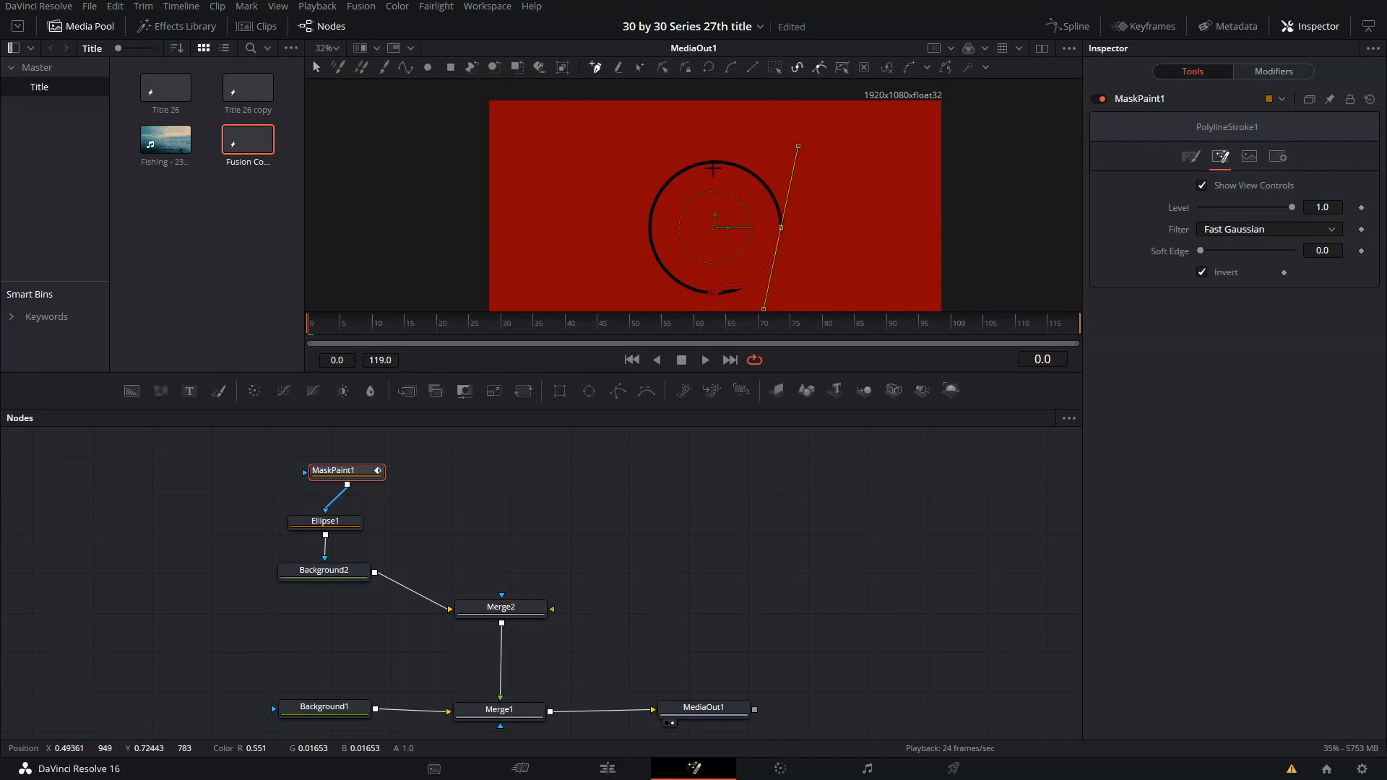
pyautogui.moveTo(721, 160); pyautogui.dragTo(699, 166)
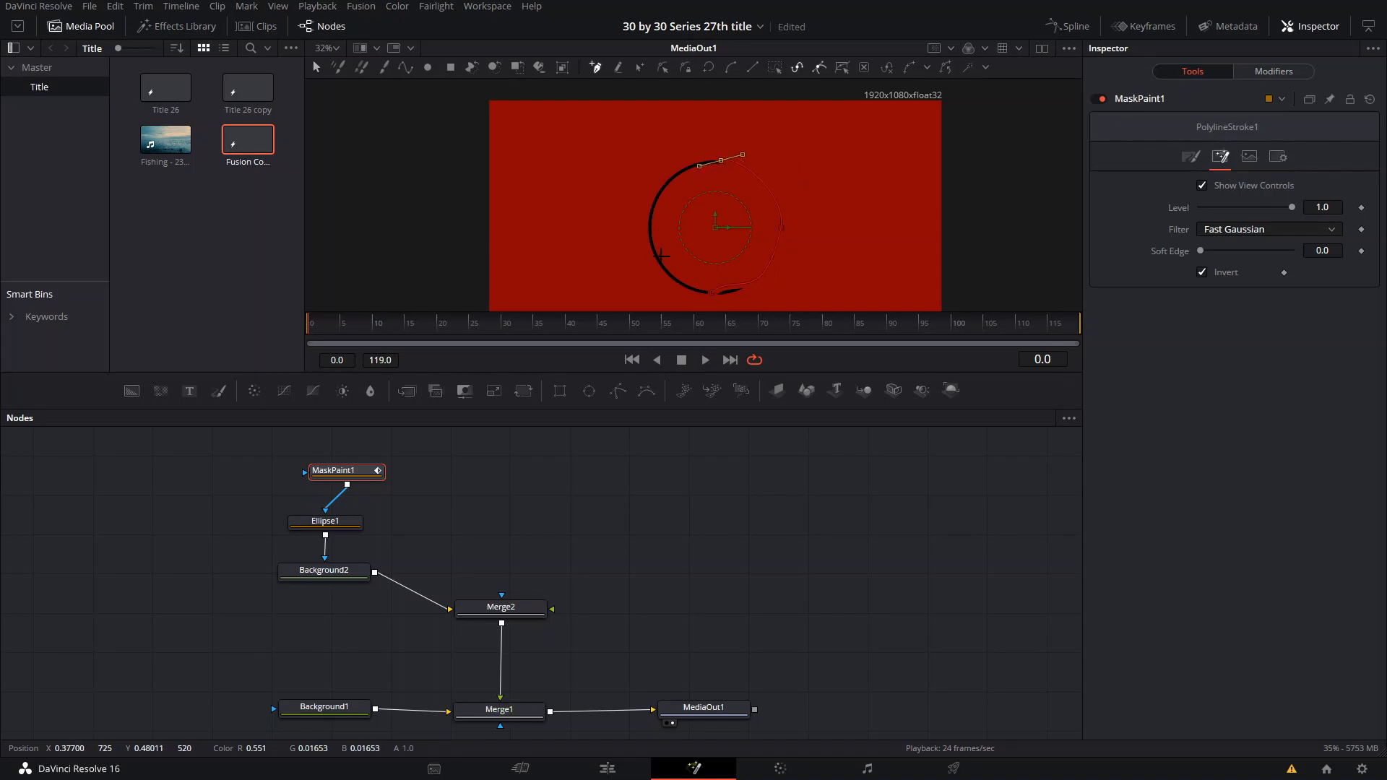
pyautogui.scroll(3, 715, 171)
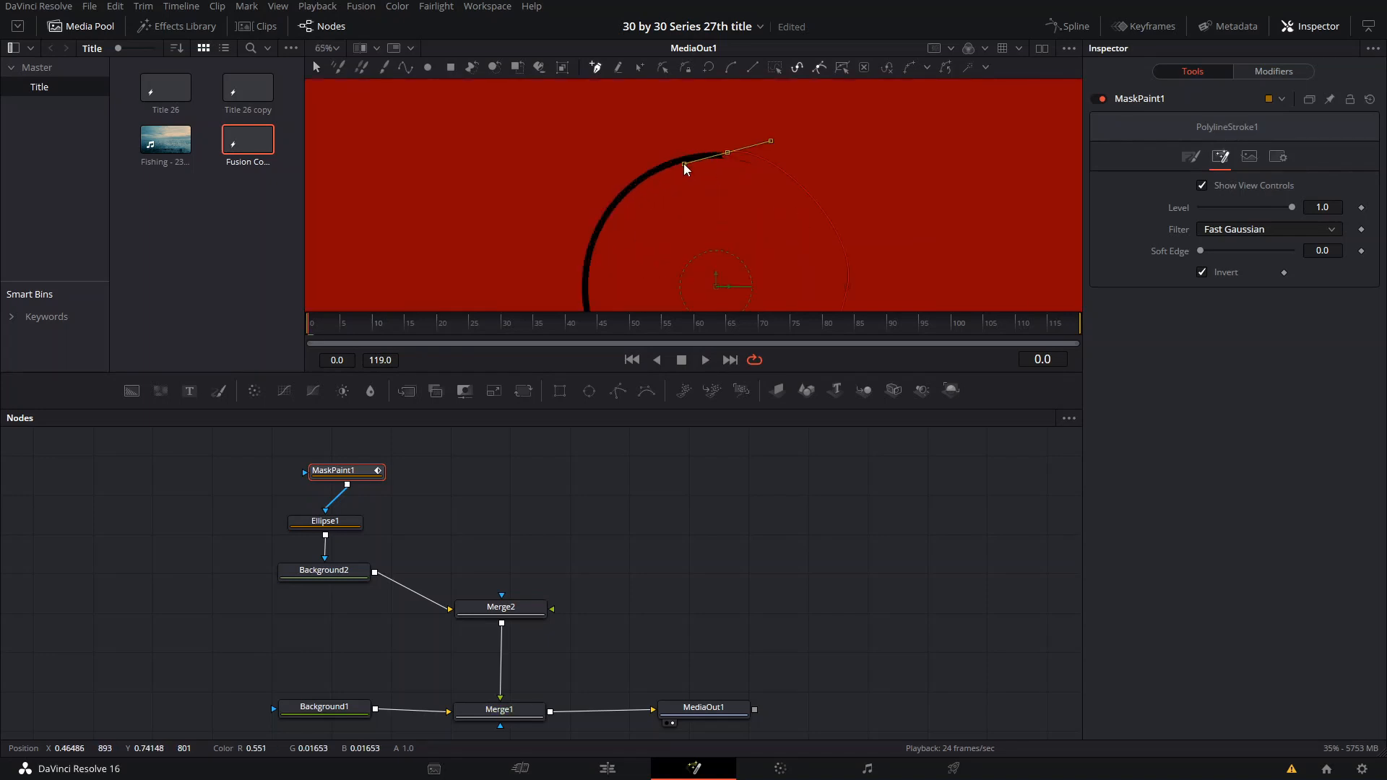
pyautogui.moveTo(684, 165); pyautogui.dragTo(682, 149)
pyautogui.moveTo(693, 222); pyautogui.dragTo(746, 164)
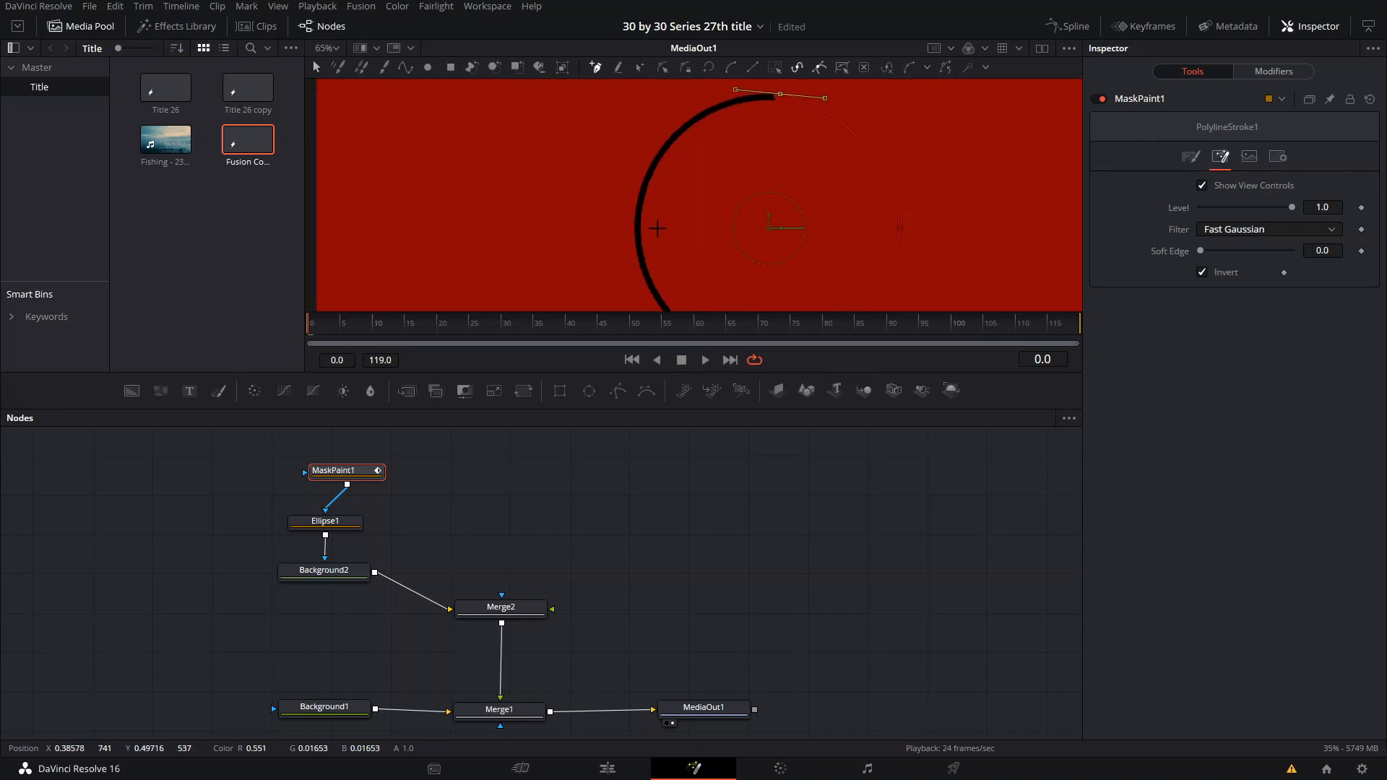
pyautogui.moveTo(638, 221)
pyautogui.mouseDown()
pyautogui.moveTo(651, 287)
pyautogui.moveTo(686, 206)
pyautogui.moveTo(674, 160)
pyautogui.mouseUp()
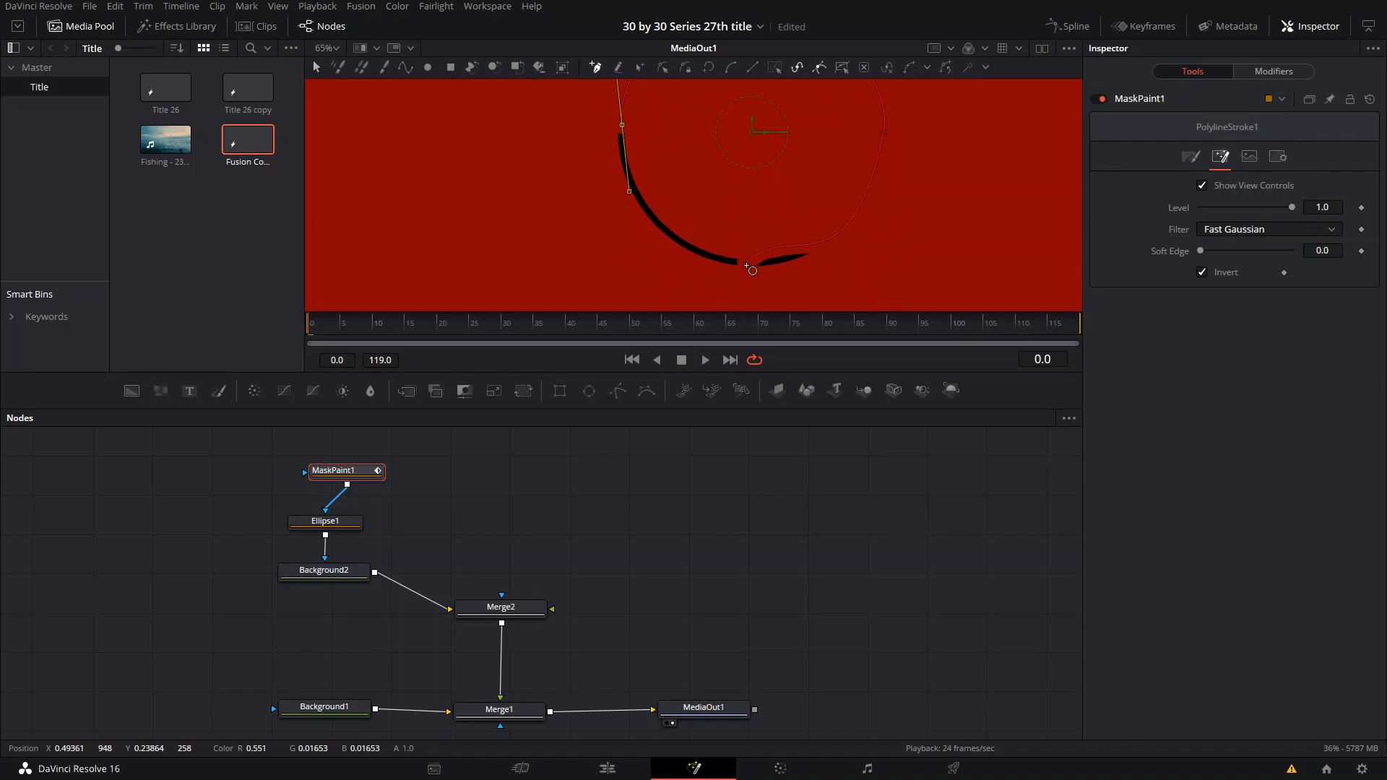
pyautogui.click(746, 265)
pyautogui.moveTo(792, 219)
pyautogui.mouseDown()
pyautogui.moveTo(795, 254)
pyautogui.moveTo(766, 258)
pyautogui.mouseUp()
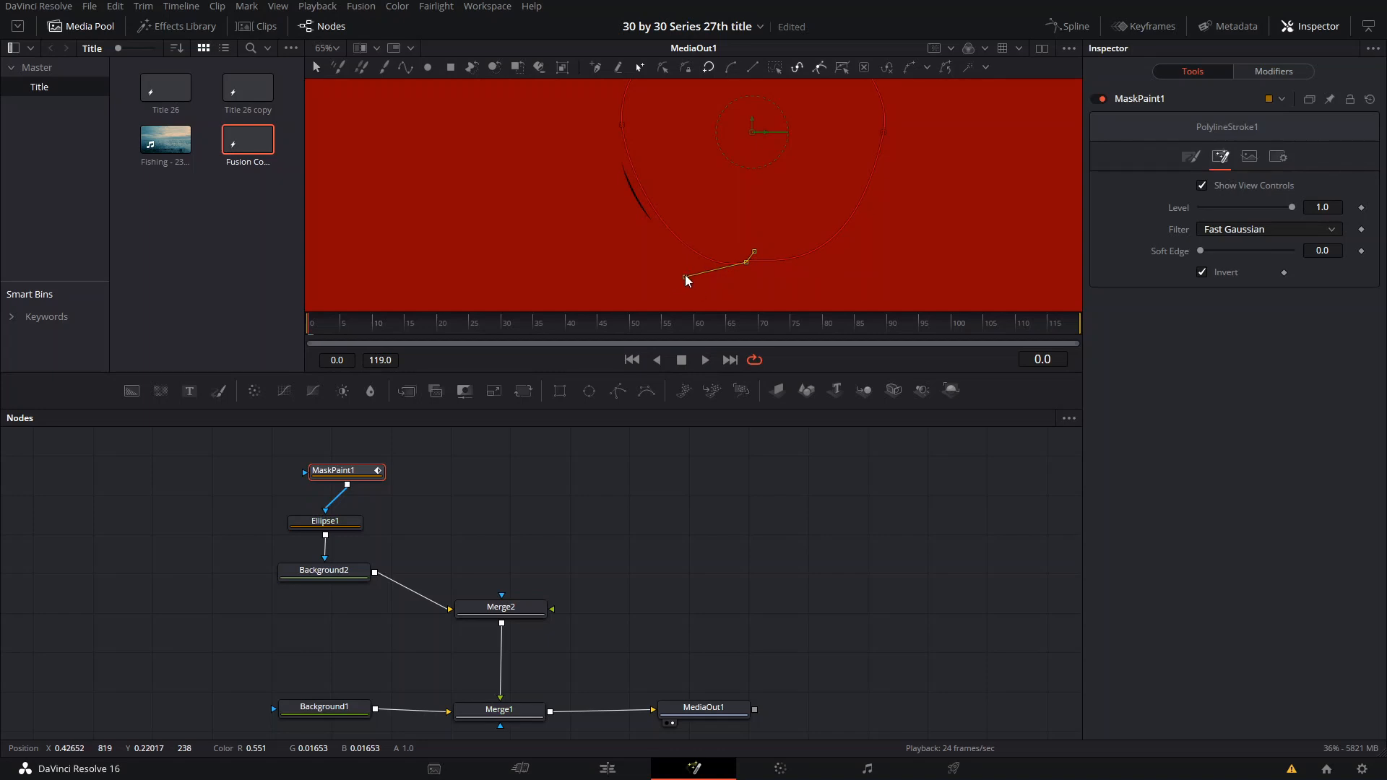
pyautogui.moveTo(679, 269)
pyautogui.mouseDown()
pyautogui.moveTo(646, 232)
pyautogui.moveTo(637, 244)
pyautogui.mouseUp()
# - Turn off the inversion of the MaskPaint1 mask
pyautogui.scroll(-3, 820, 177)
pyautogui.scroll(4, 766, 213)
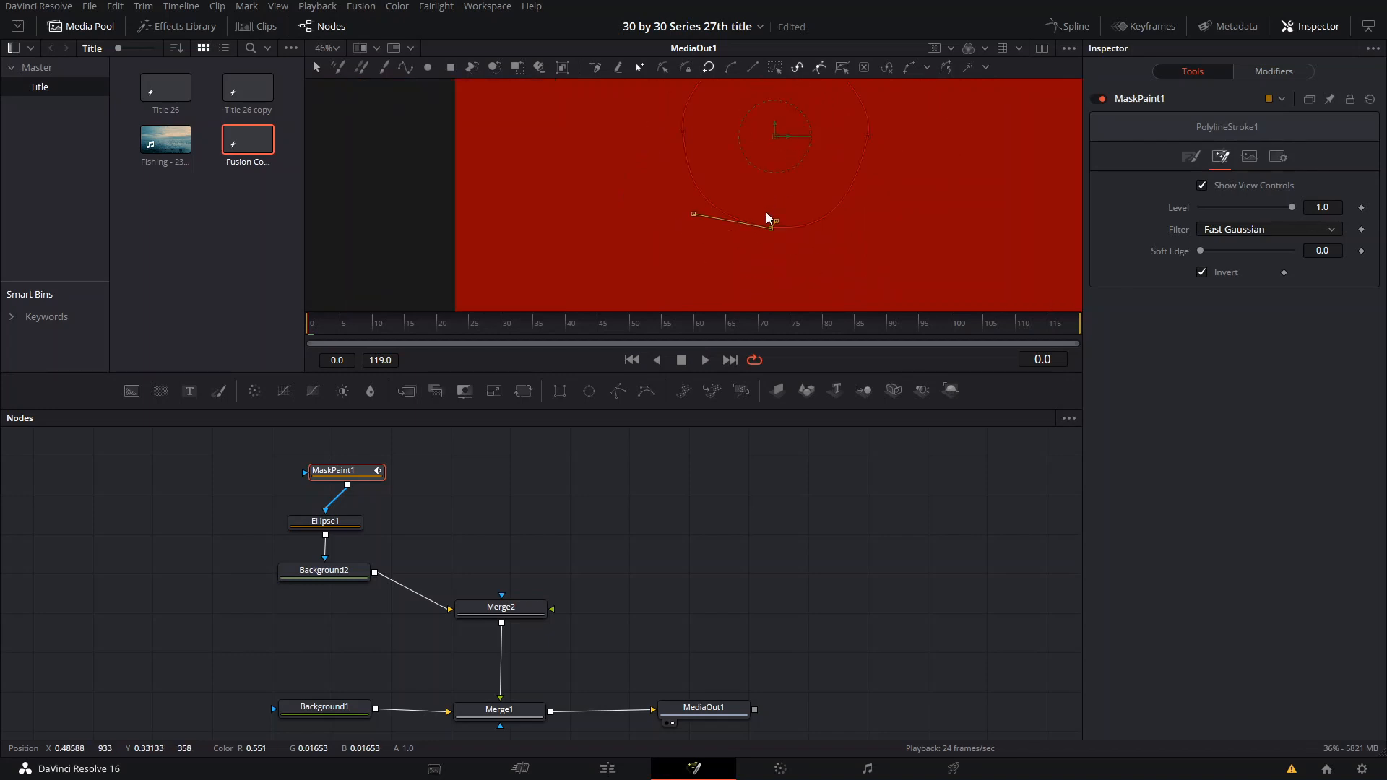
pyautogui.scroll(-2, 766, 210)
pyautogui.click(1203, 274)
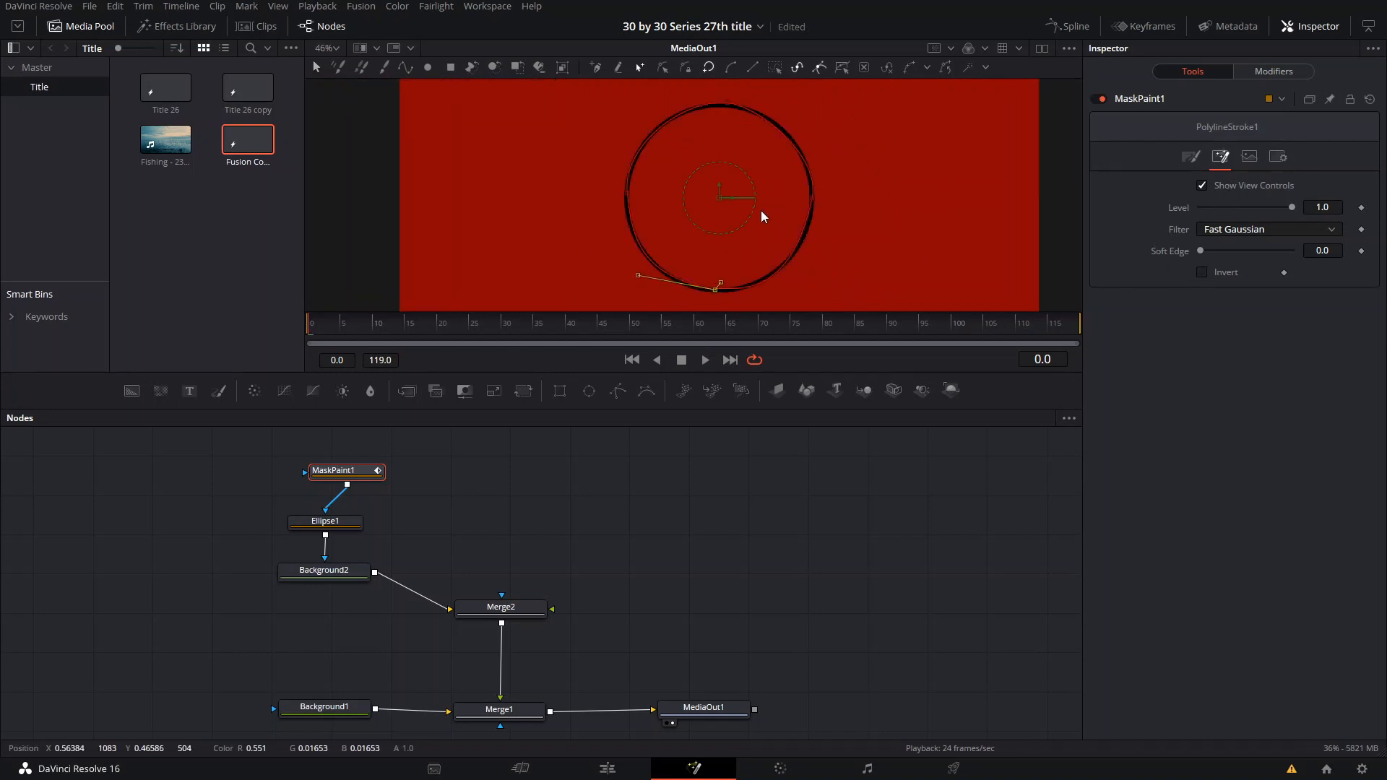
# - Expand the traced polyline stroke's stroke controls in MaskPaint1 and test its Write On end
pyautogui.scroll(1, 764, 214)
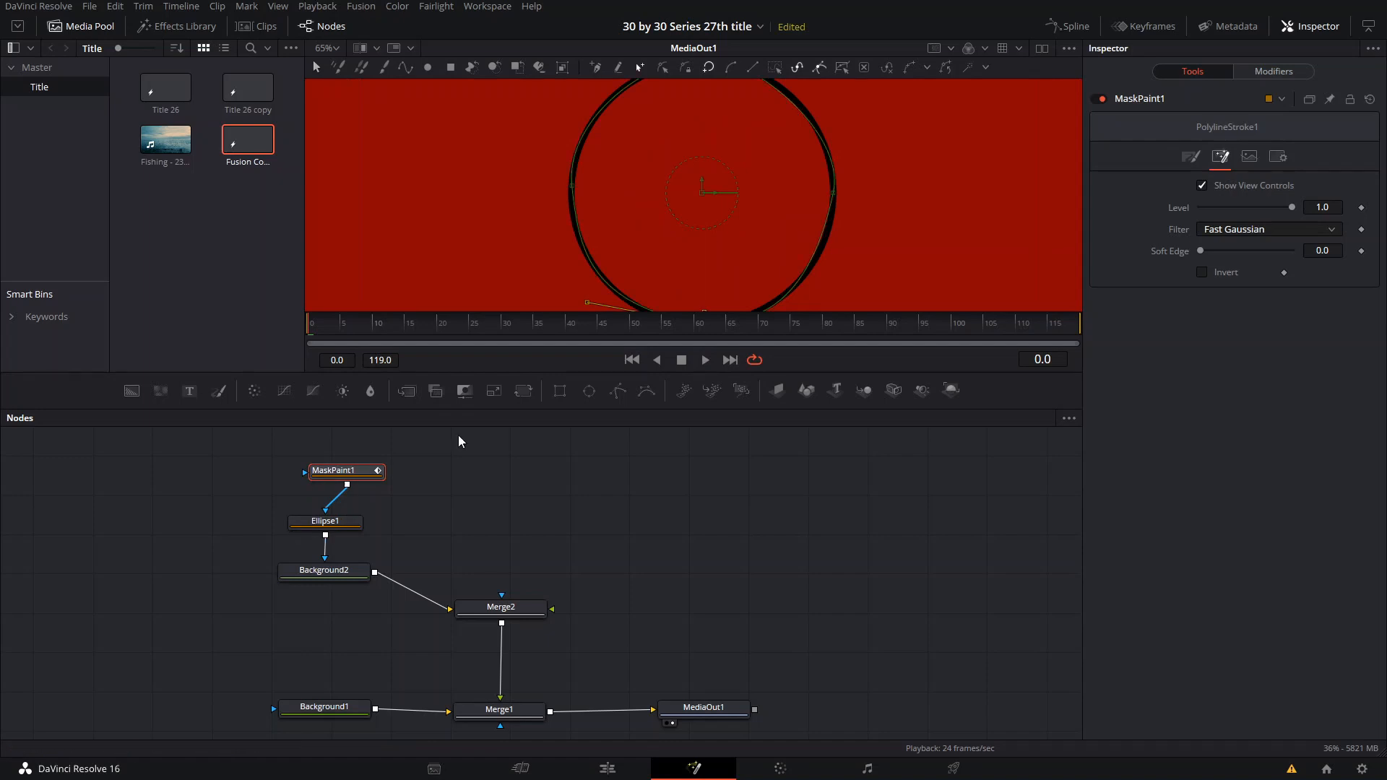
pyautogui.click(1190, 156)
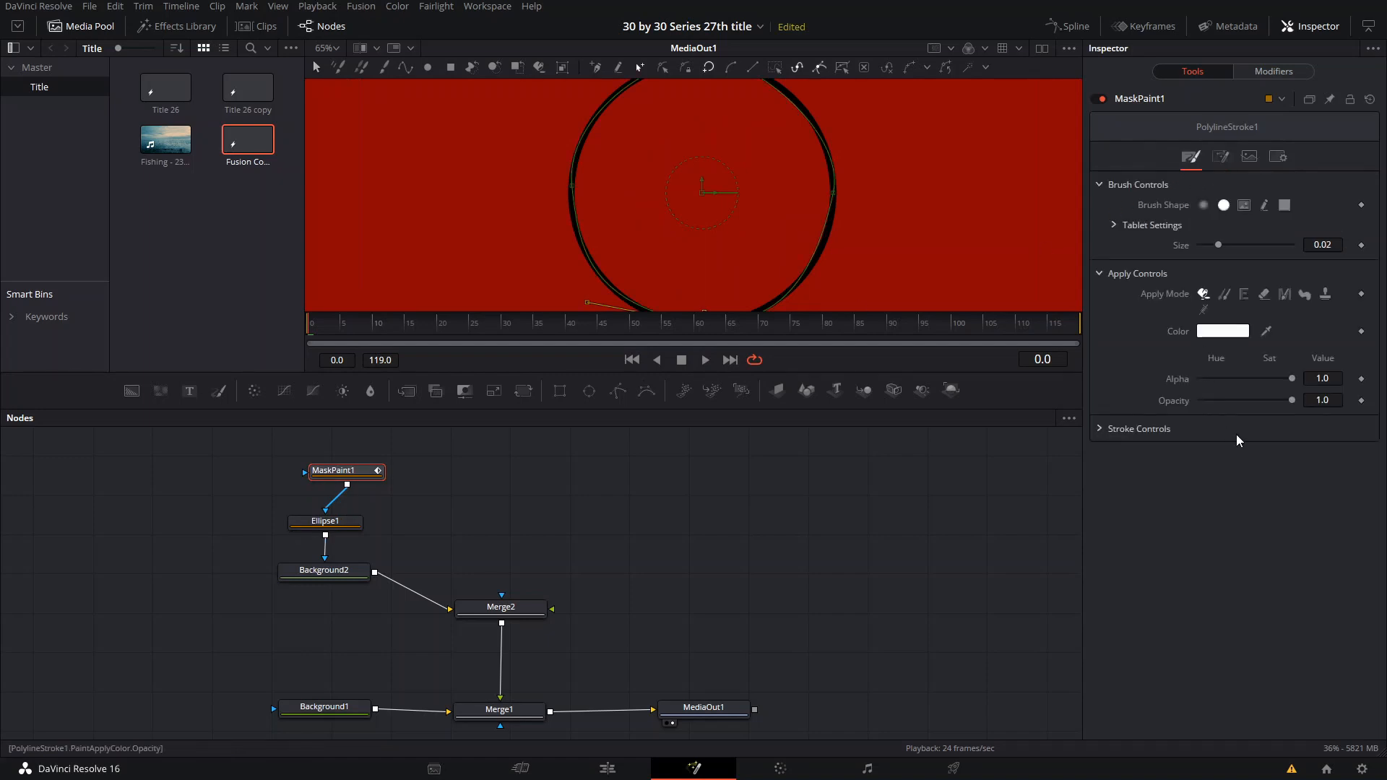
pyautogui.click(1098, 431)
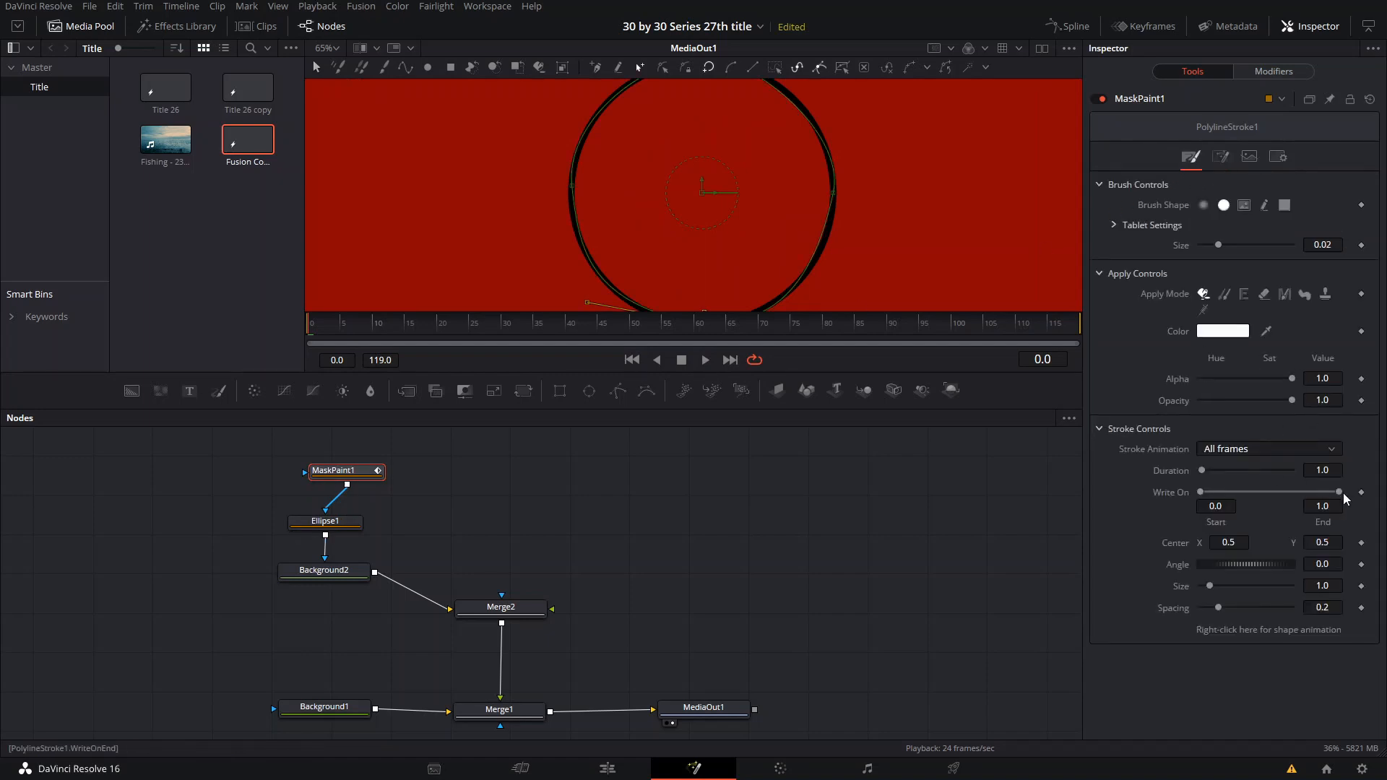
pyautogui.moveTo(1340, 491)
pyautogui.mouseDown()
pyautogui.moveTo(1217, 492)
pyautogui.moveTo(1339, 469)
pyautogui.mouseUp()
pyautogui.scroll(-2, 831, 296)
pyautogui.moveTo(767, 263); pyautogui.dragTo(757, 208)
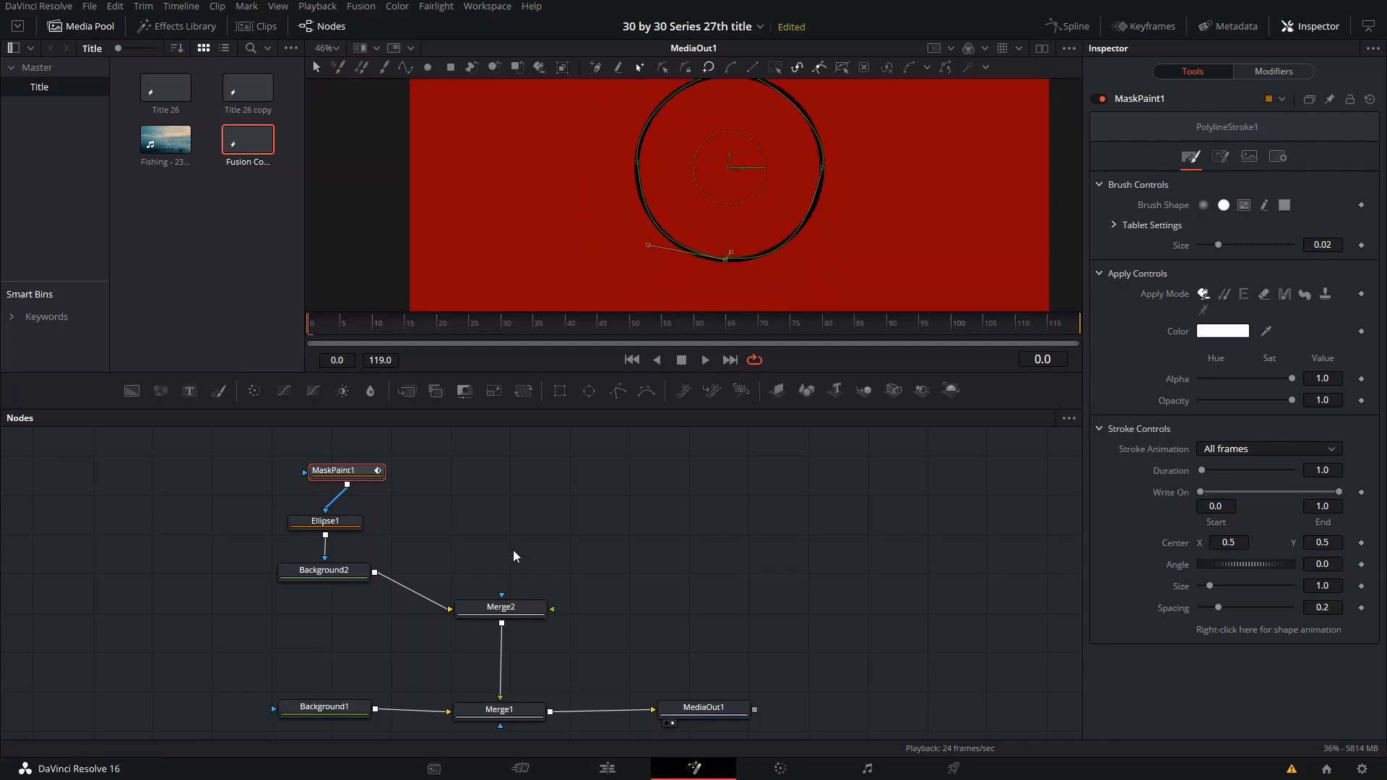
# - At frame 5, reduce the polyline stroke's Write On end to 0.156 and set the stroke angle to 6.05
pyautogui.moveTo(343, 477); pyautogui.dragTo(327, 479)
pyautogui.moveTo(364, 332); pyautogui.dragTo(342, 328)
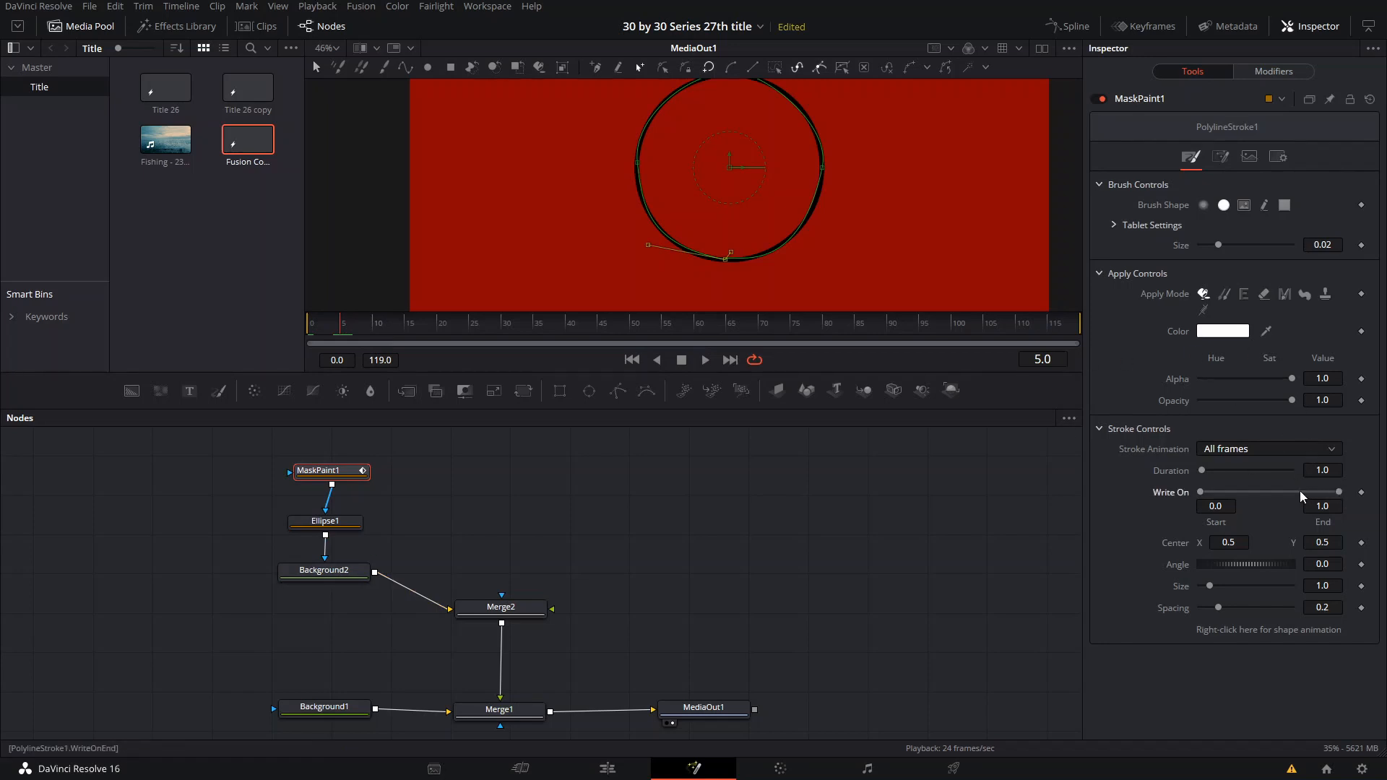
pyautogui.moveTo(1310, 493)
pyautogui.mouseDown()
pyautogui.moveTo(1206, 490)
pyautogui.moveTo(1252, 489)
pyautogui.mouseUp()
pyautogui.moveTo(1236, 564); pyautogui.dragTo(1213, 571)
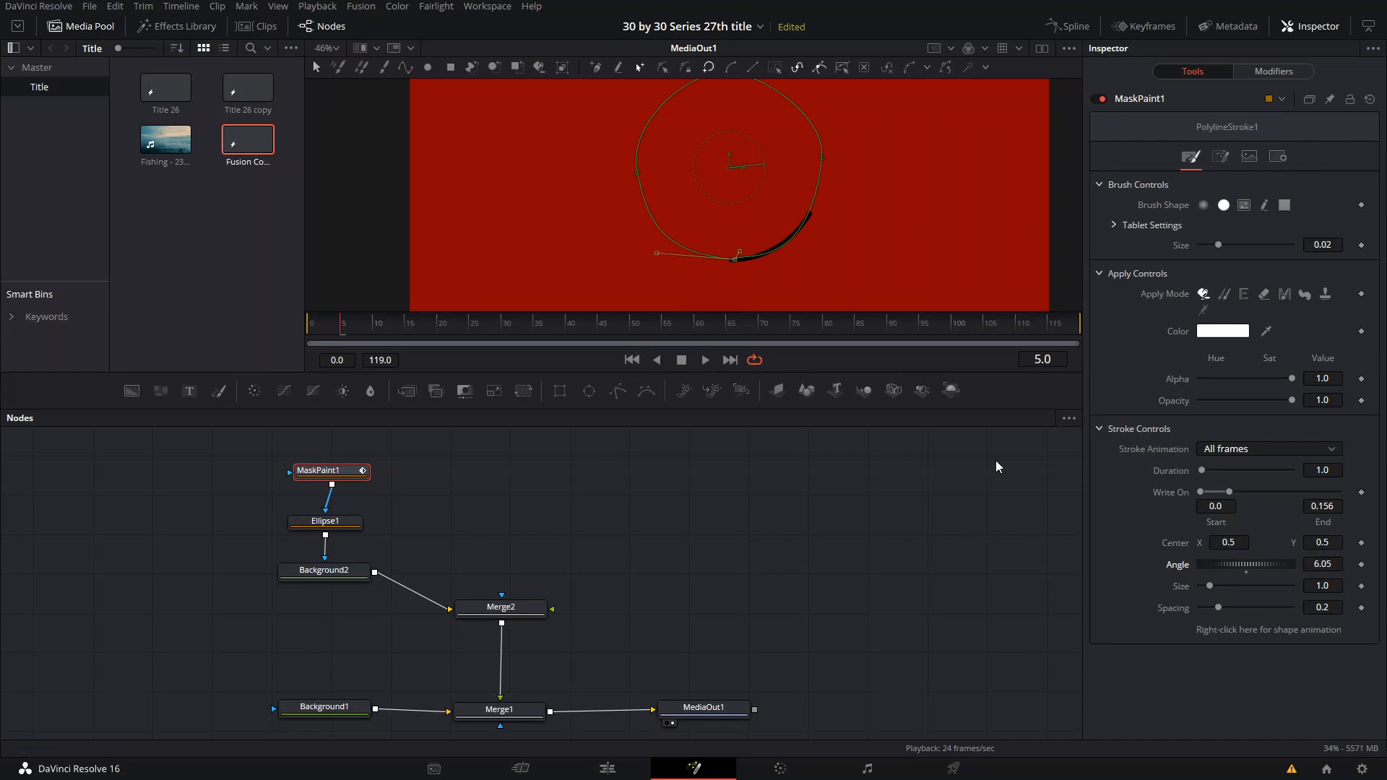
# - Show the viewer guides and fine-tune the stroke angle to 6.62, bringing the stroke's start onto the vertical centre line
pyautogui.scroll(-1, 806, 303)
pyautogui.rightClick(774, 232)
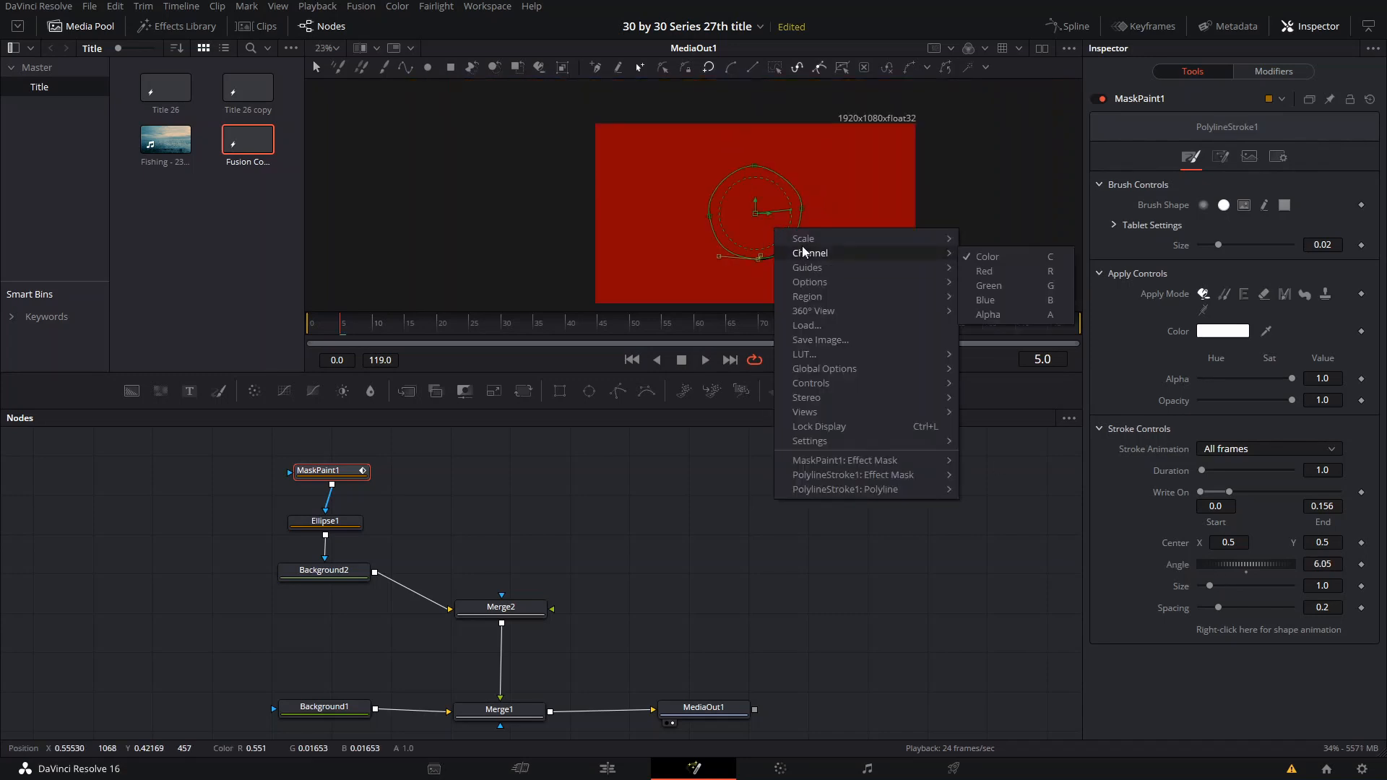
pyautogui.click(1018, 272)
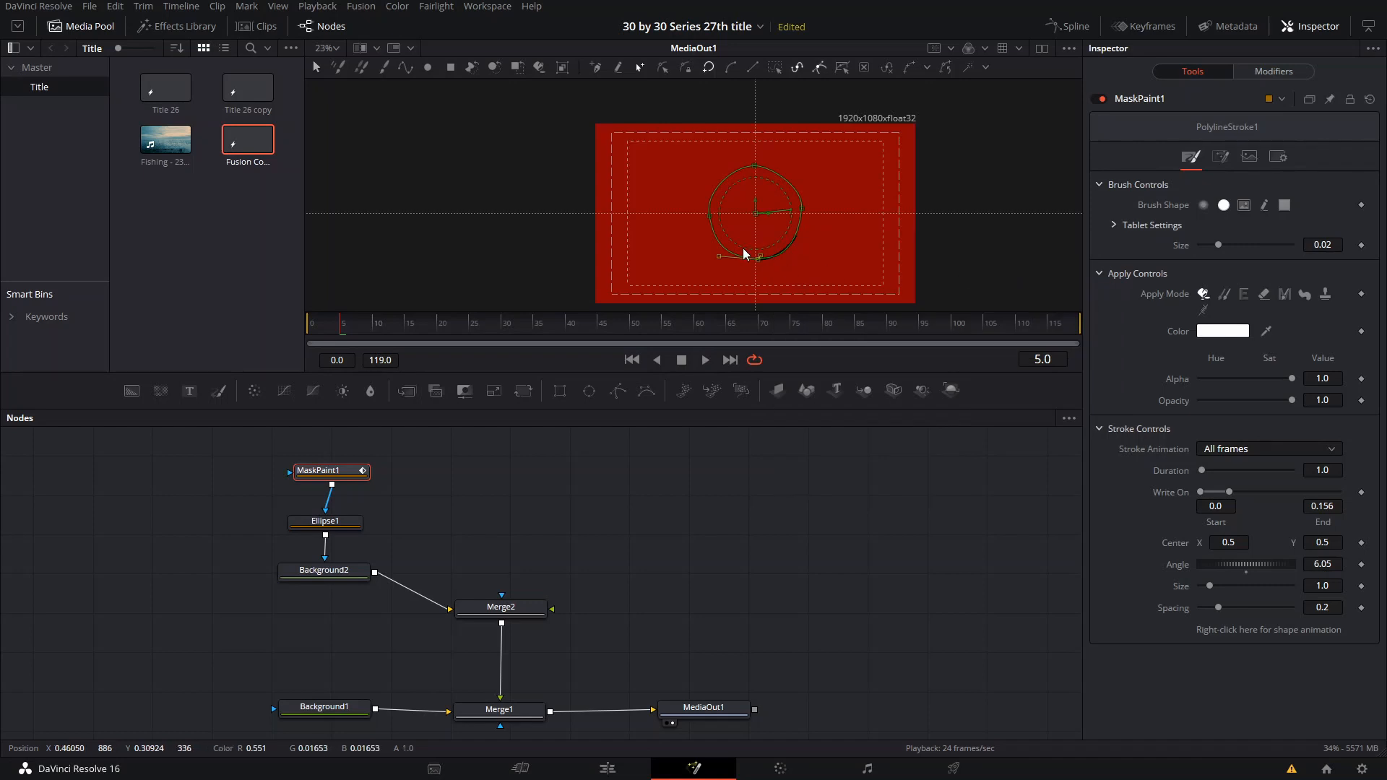
pyautogui.scroll(1, 870, 280)
pyautogui.scroll(3, 860, 282)
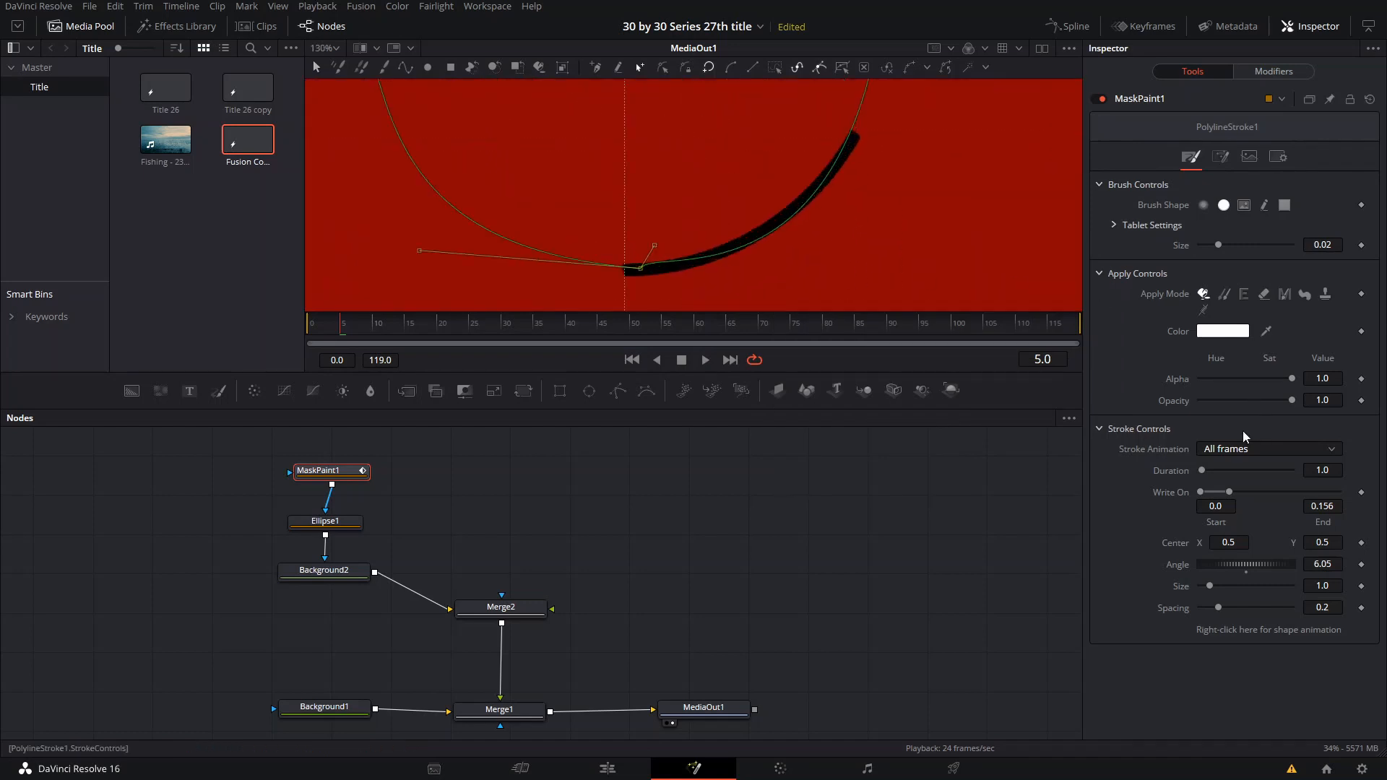
pyautogui.moveTo(1251, 564); pyautogui.dragTo(1253, 568)
# - Animate the stroke's Write On end from 0.0 at frame 5 to 1.0 at frame 20
pyautogui.moveTo(1228, 492)
pyautogui.mouseDown()
pyautogui.moveTo(1210, 494)
pyautogui.moveTo(1351, 481)
pyautogui.moveTo(1288, 495)
pyautogui.moveTo(1164, 489)
pyautogui.mouseUp()
pyautogui.scroll(-3, 704, 272)
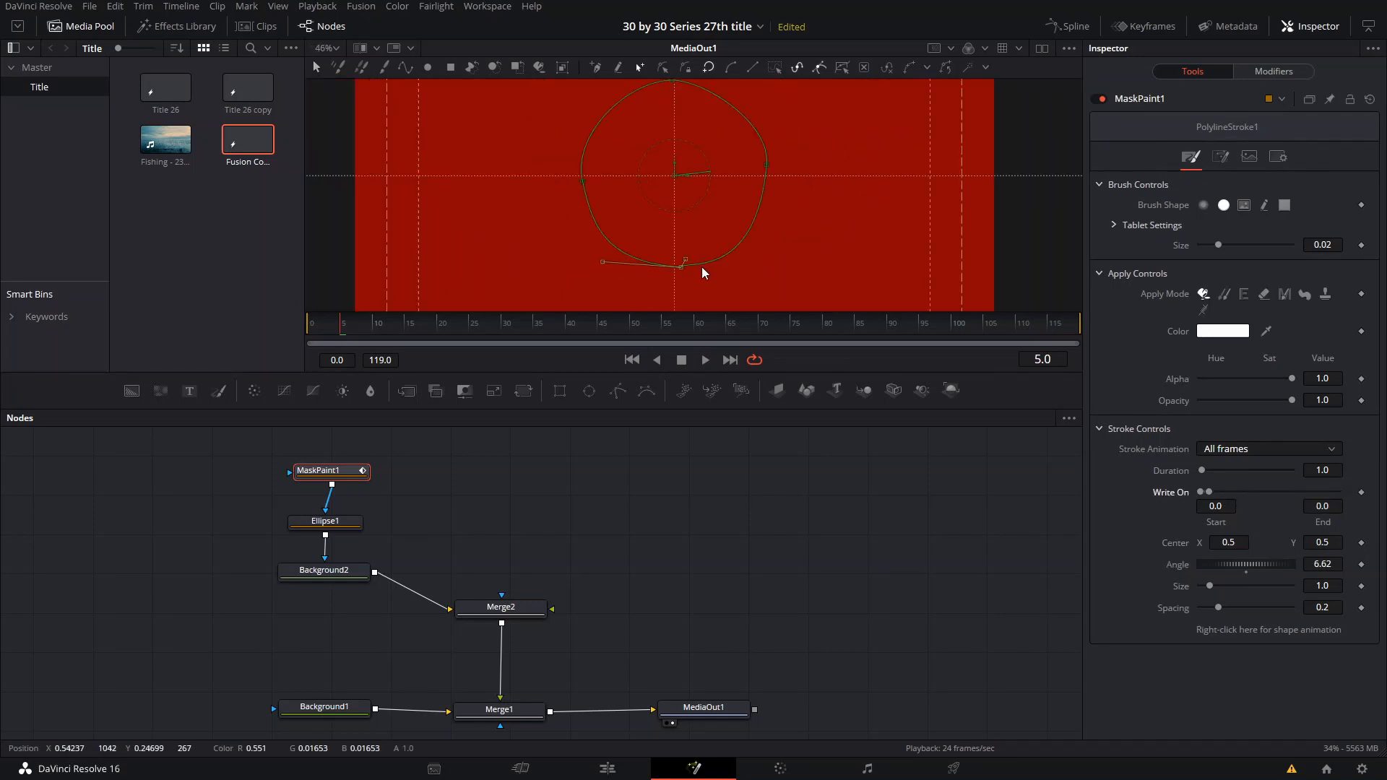
pyautogui.scroll(-1, 704, 273)
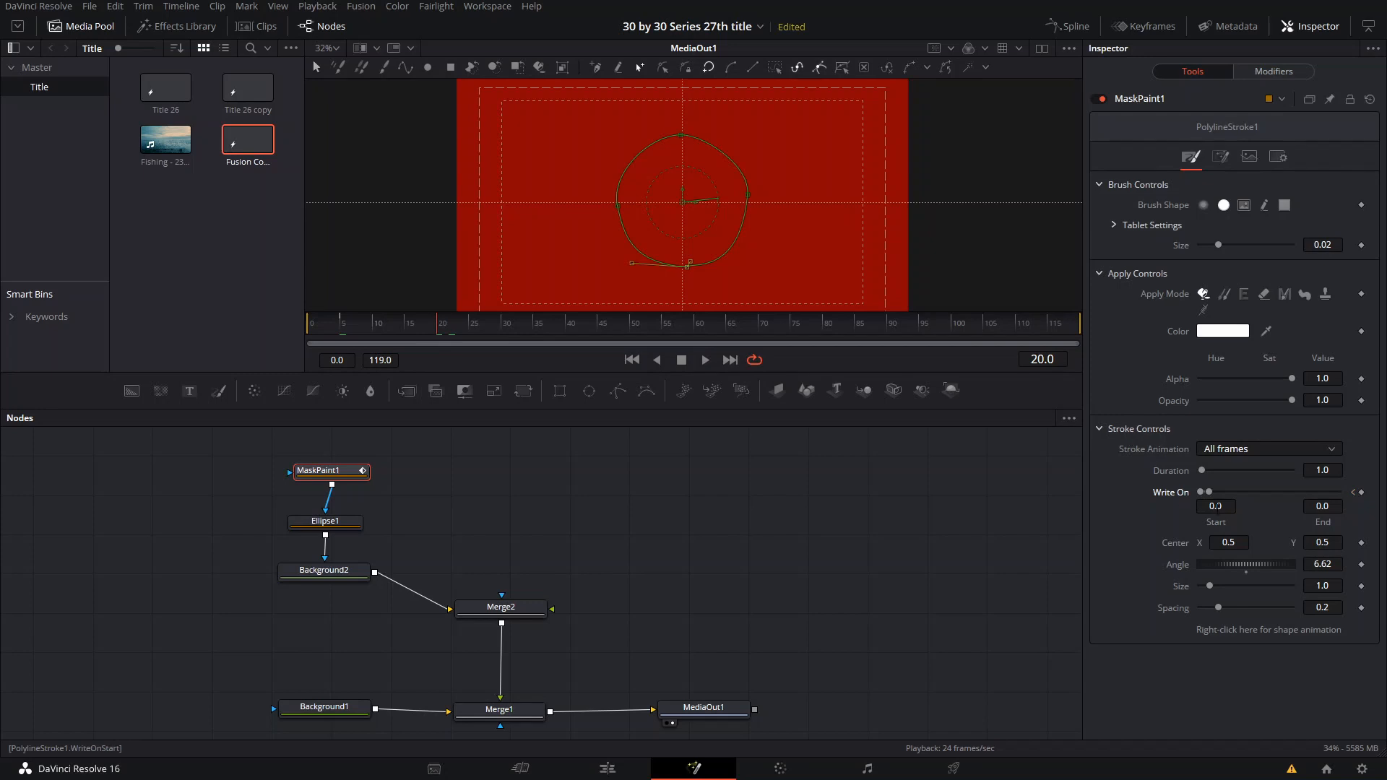
pyautogui.moveTo(1209, 493); pyautogui.dragTo(1338, 491)
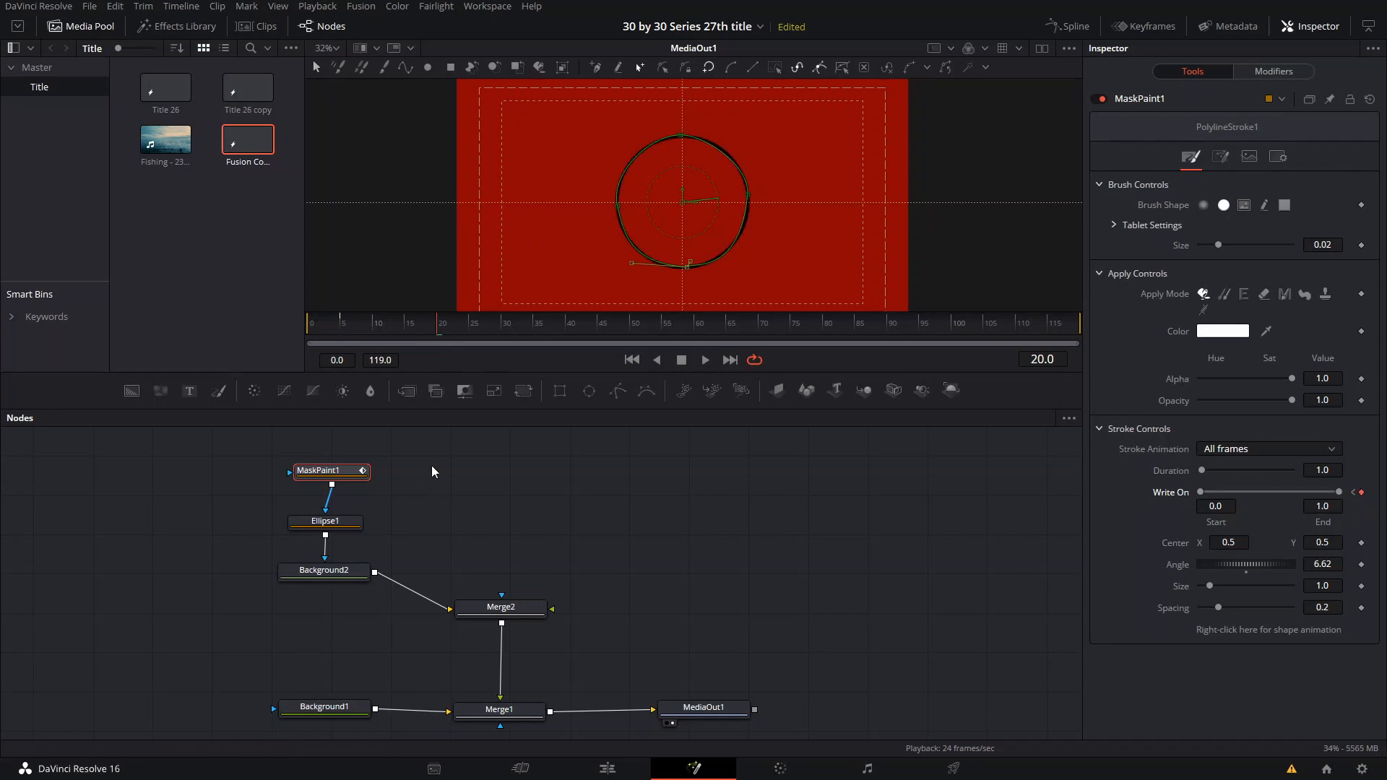
# - Stack the ring's nodes closer together and insert a Transform node between Background2 and Merge2
pyautogui.moveTo(341, 572); pyautogui.dragTo(351, 532)
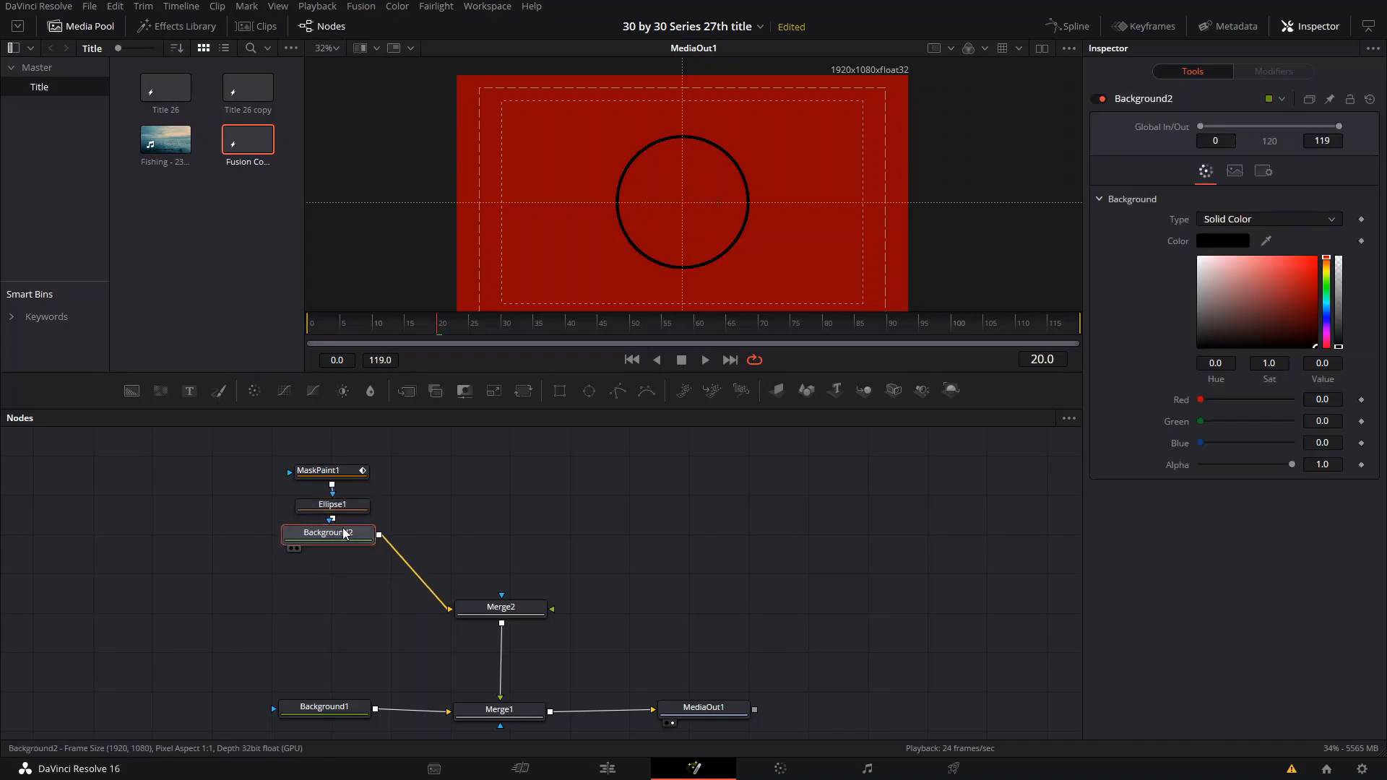
pyautogui.hotkey('shift', 'space')
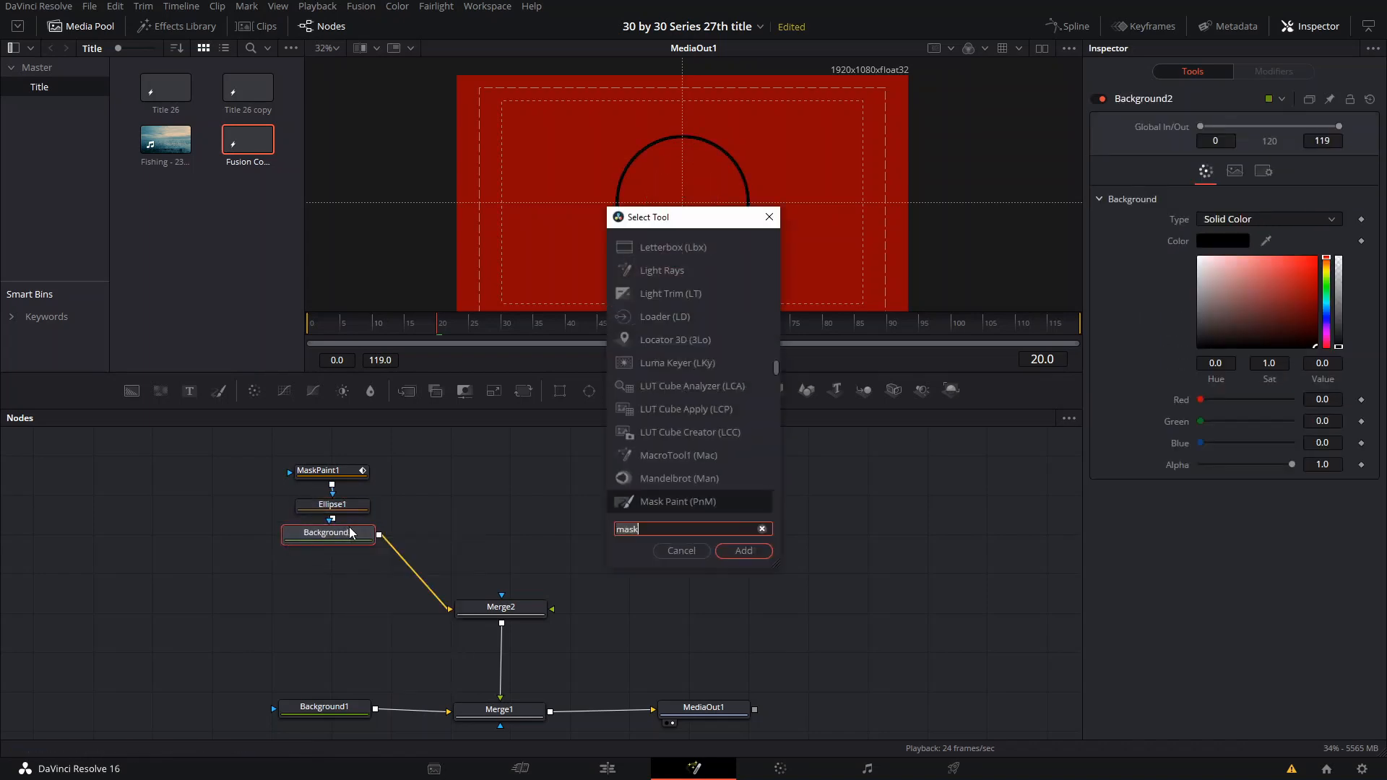
pyautogui.write('trans')
pyautogui.press('Return')
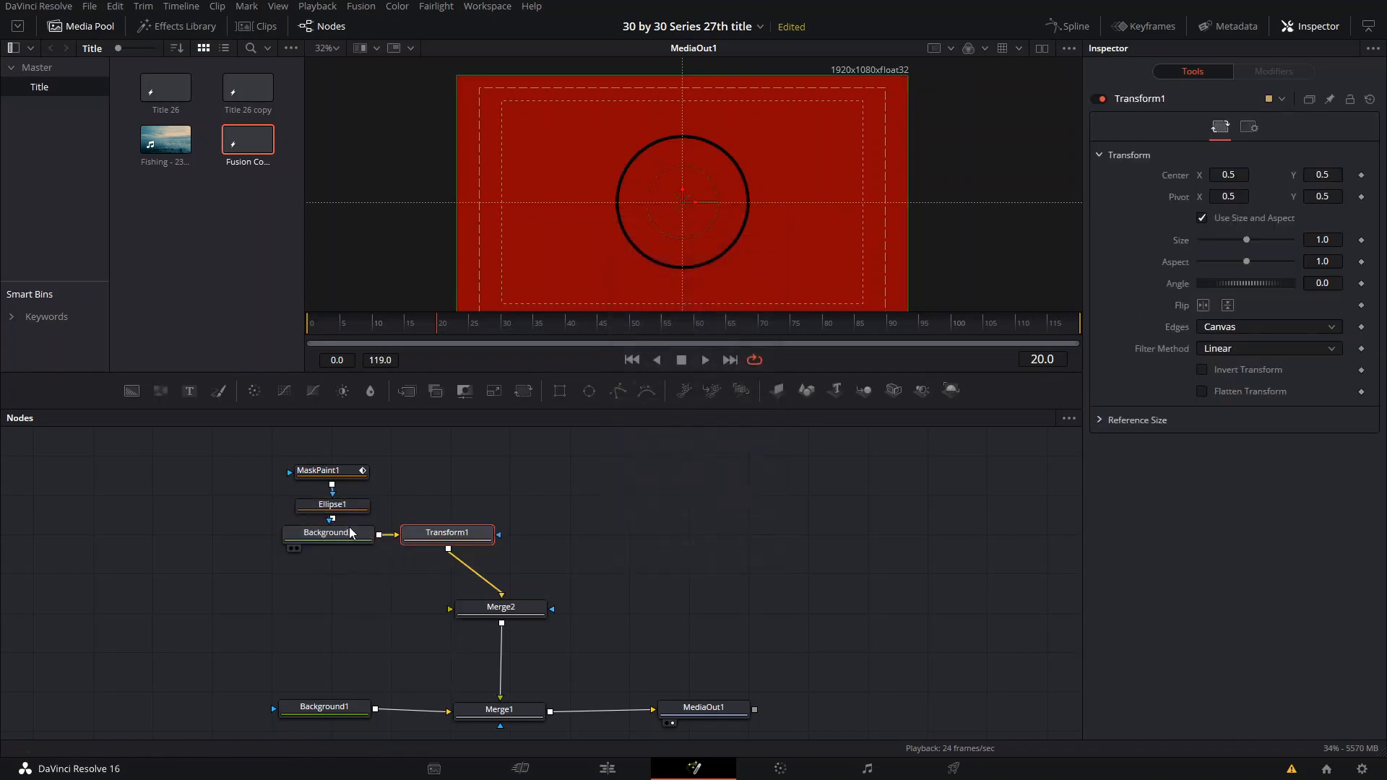
pyautogui.moveTo(424, 546); pyautogui.dragTo(405, 584)
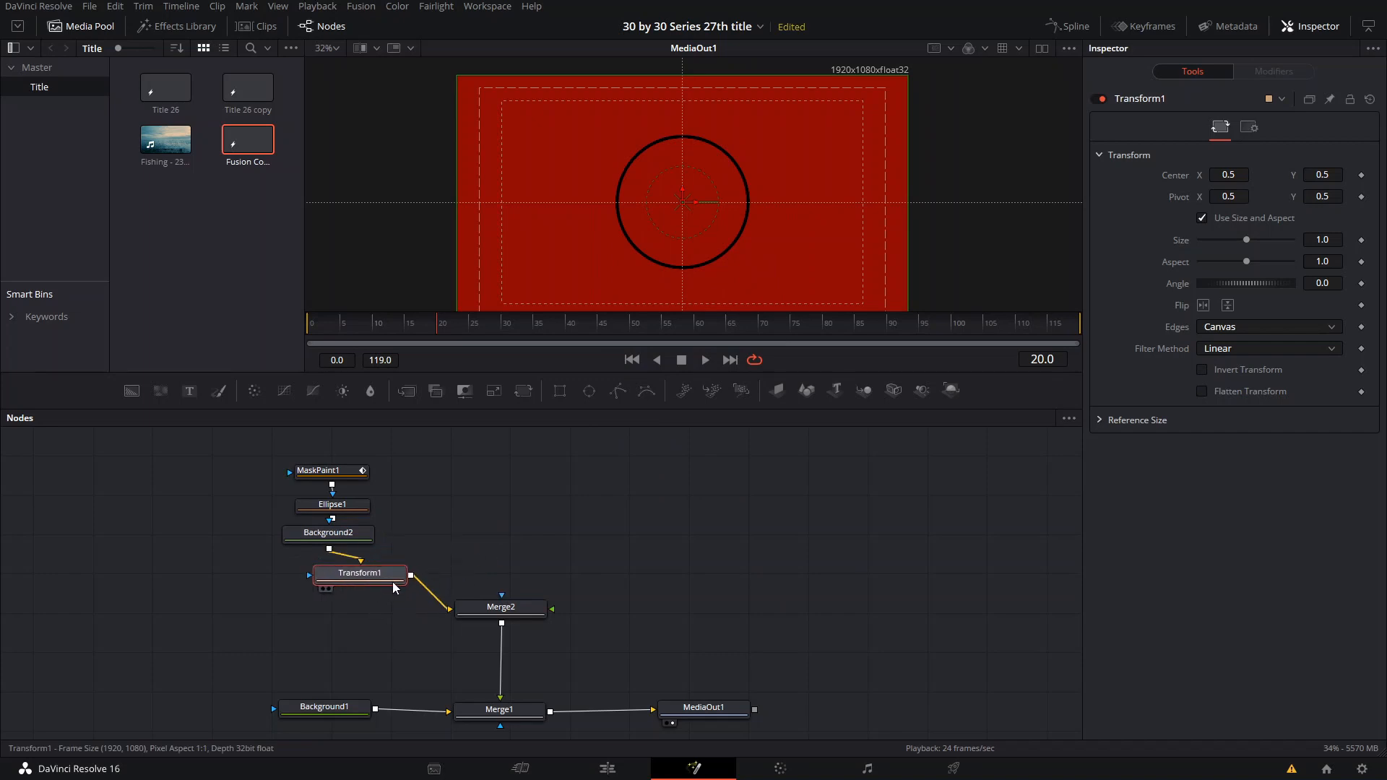
# - Duplicate the ring branch with its Transform, merge the copy with the original ahead of Merge2, and set the copy's size to 0.906
pyautogui.moveTo(401, 439); pyautogui.dragTo(298, 581)
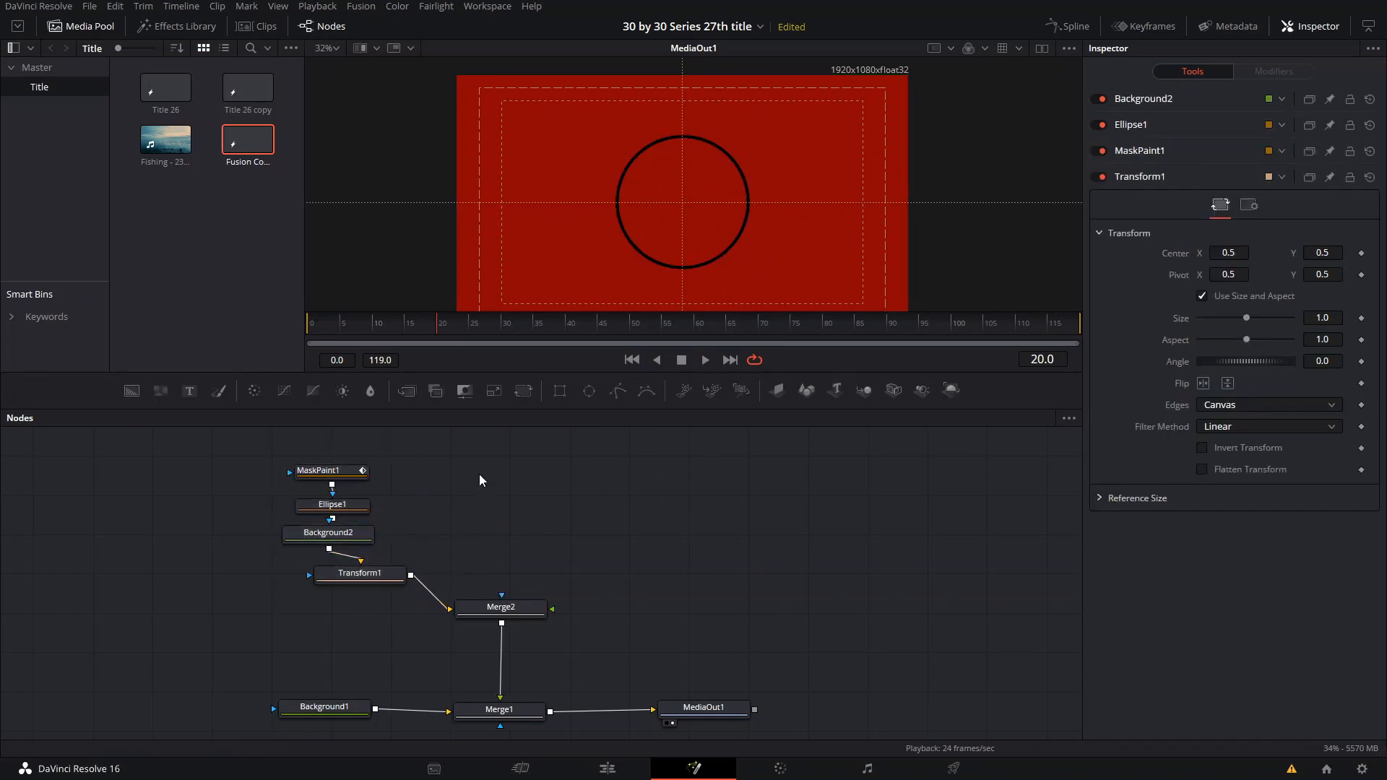
pyautogui.hotkey('ctrl', 'c')
pyautogui.hotkey('ctrl', 'v')
pyautogui.moveTo(564, 548); pyautogui.dragTo(409, 576)
pyautogui.moveTo(627, 547); pyautogui.dragTo(479, 537)
pyautogui.moveTo(557, 429); pyautogui.dragTo(477, 576)
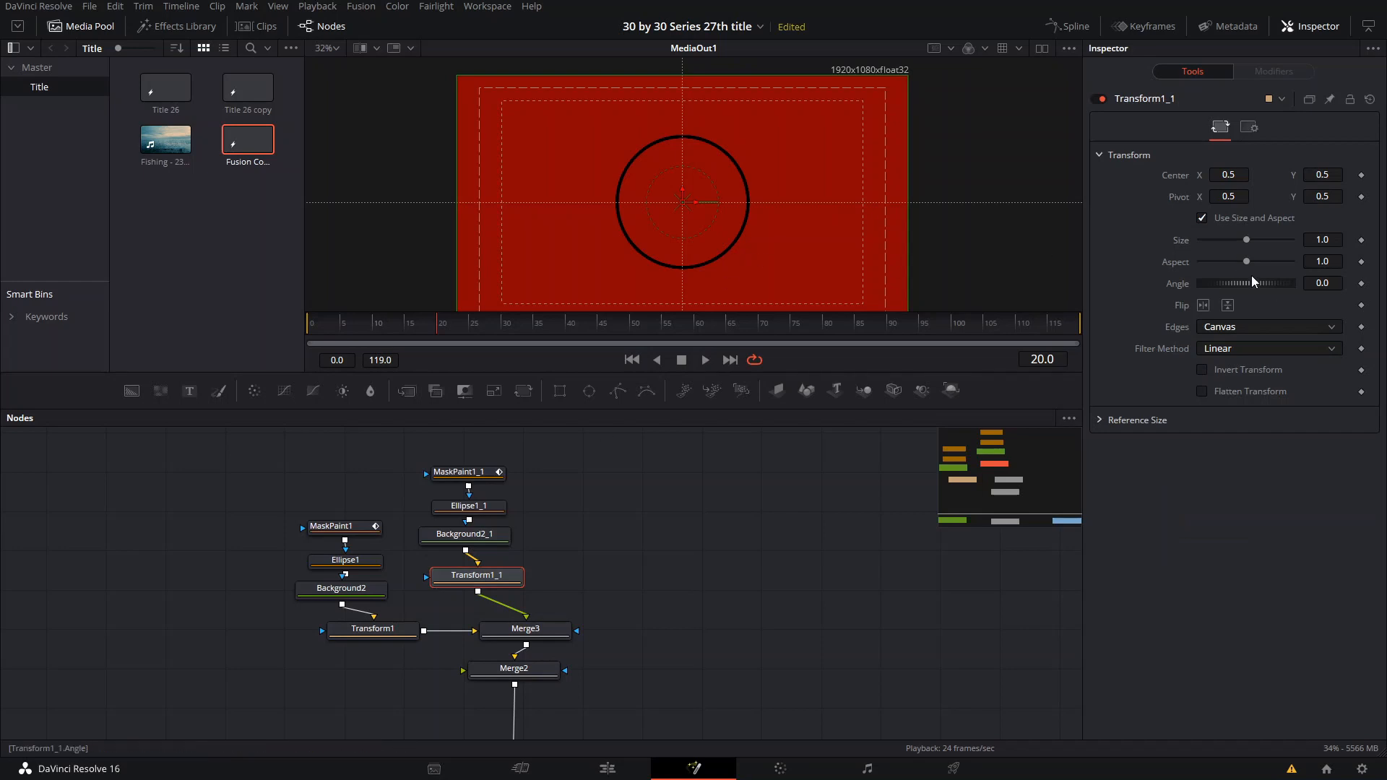
pyautogui.moveTo(1244, 242); pyautogui.dragTo(1200, 265)
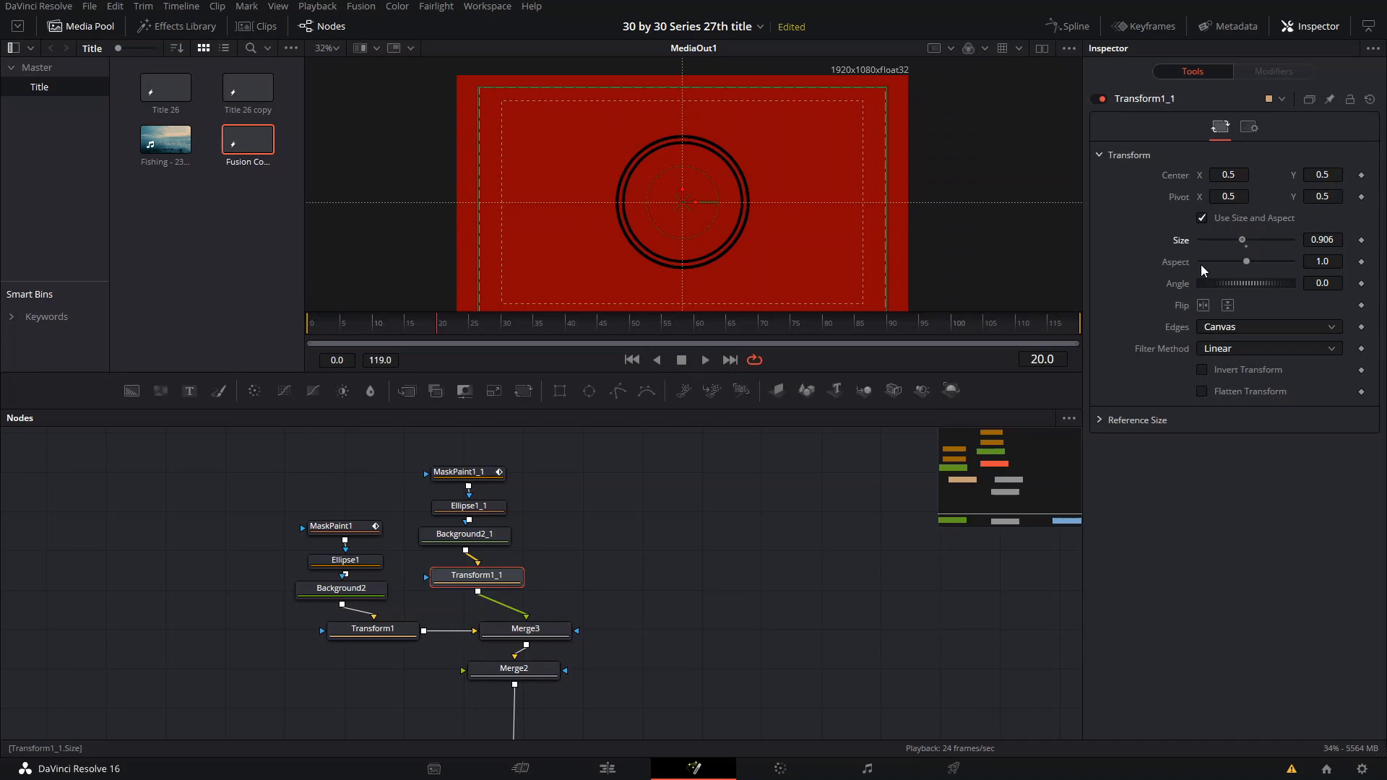
# - At frame 5, set the Write On end and start of the duplicate MaskPaint's polyline stroke to 1.0
pyautogui.click(481, 511)
pyautogui.click(476, 474)
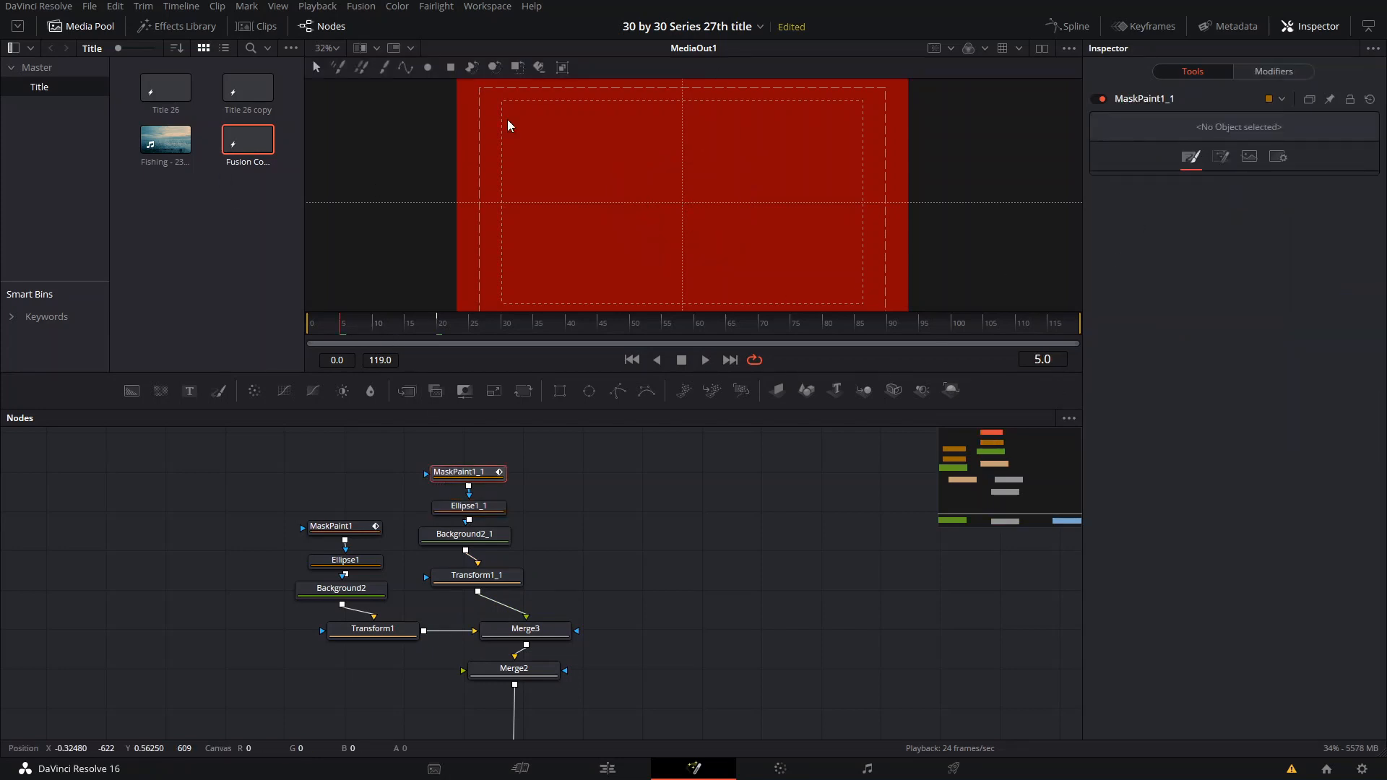
pyautogui.moveTo(549, 106); pyautogui.dragTo(893, 325)
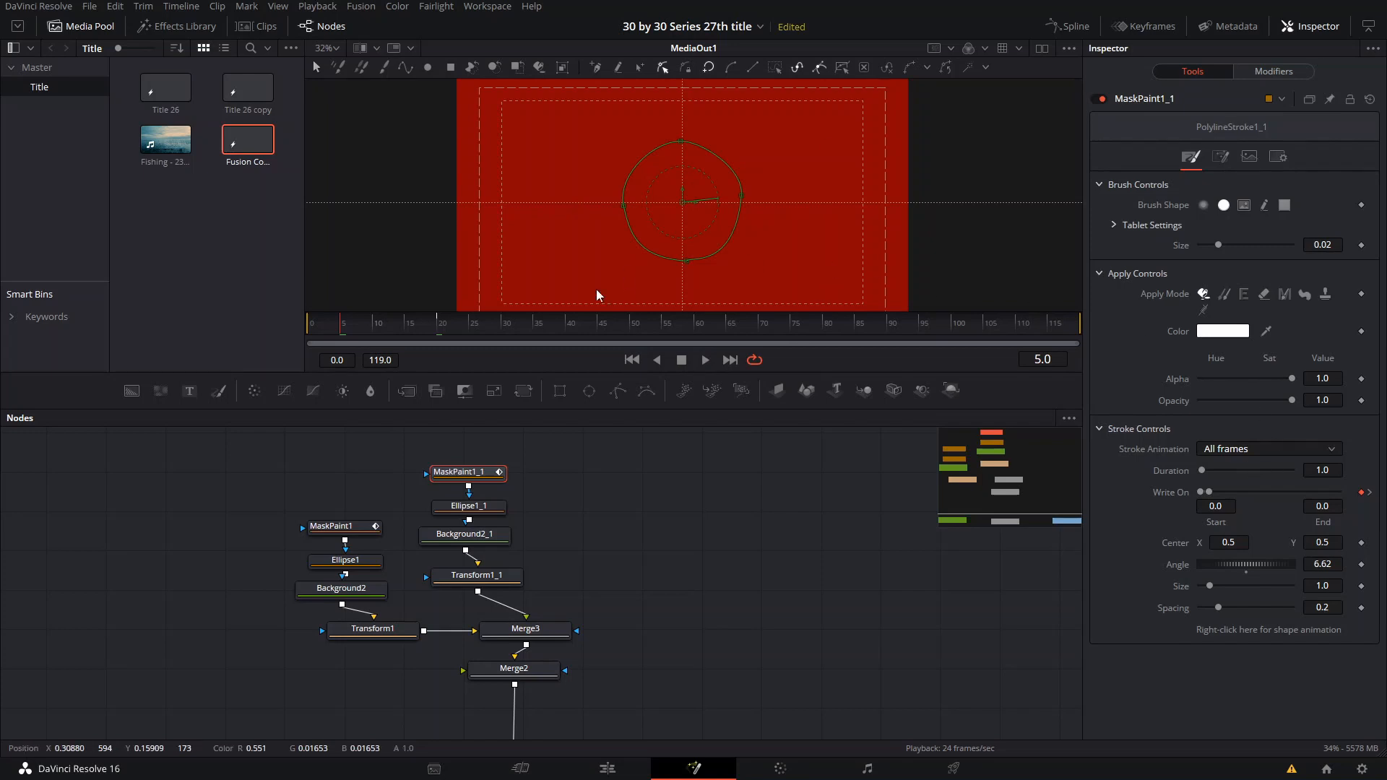
pyautogui.moveTo(1209, 493); pyautogui.dragTo(1355, 498)
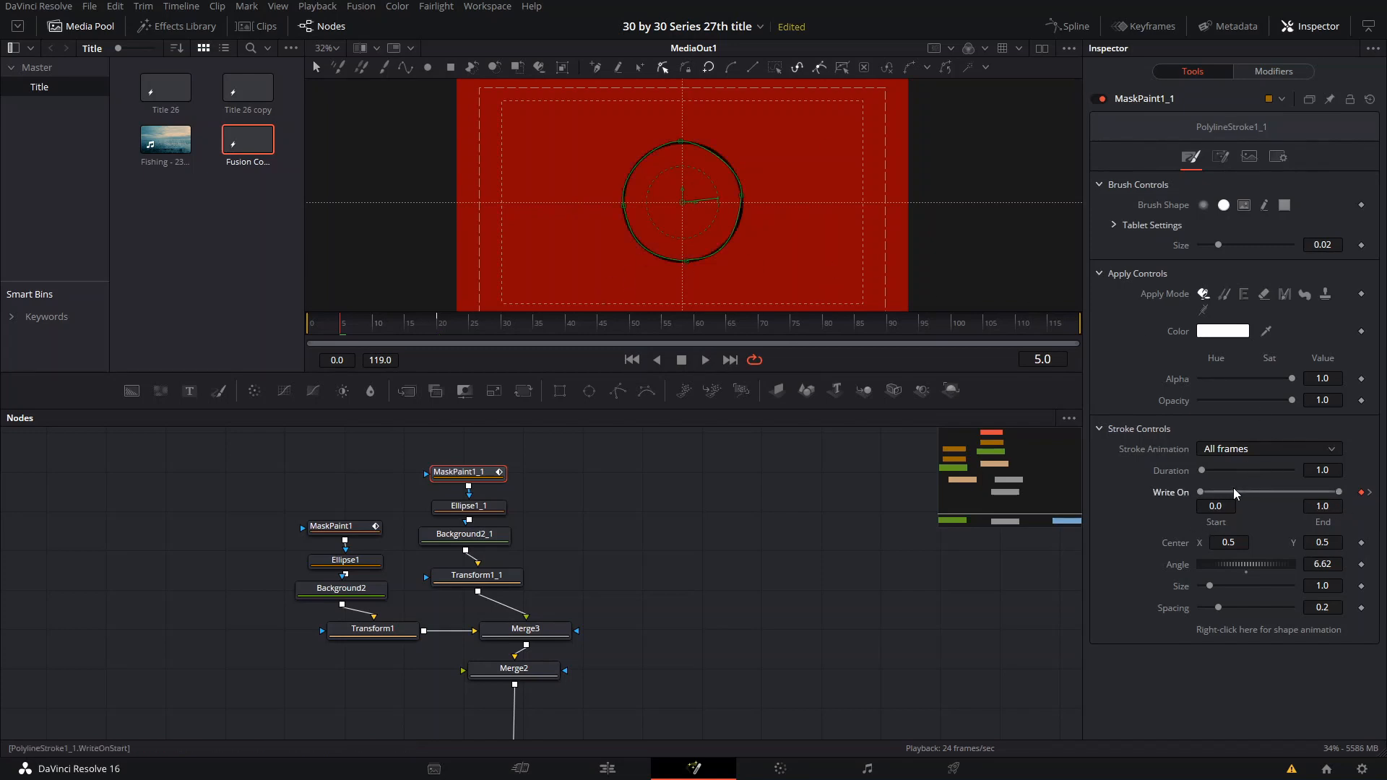
pyautogui.moveTo(1199, 492); pyautogui.dragTo(1355, 507)
# - Play and scrub the animation from about frame 5 to check how both rings draw on
pyautogui.press('space')
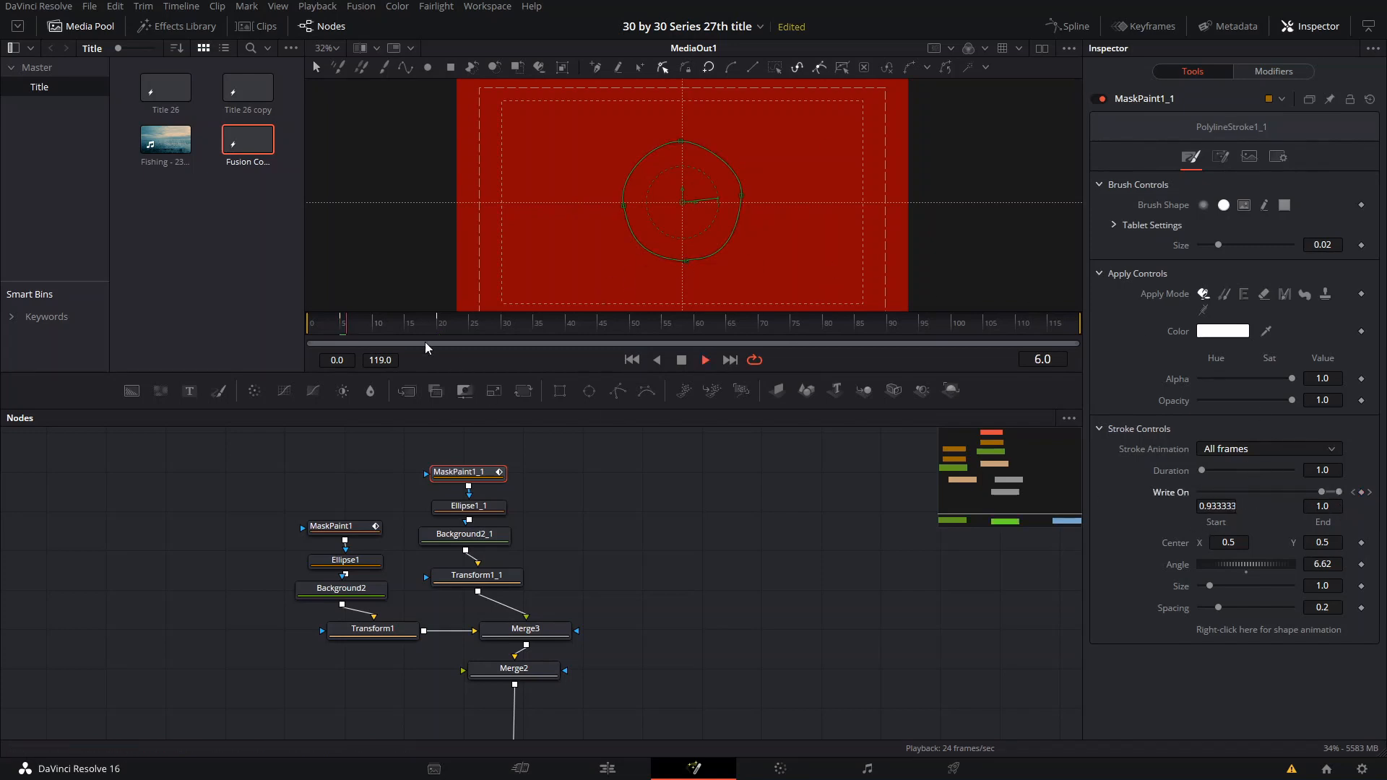
pyautogui.click(344, 326)
pyautogui.press('space')
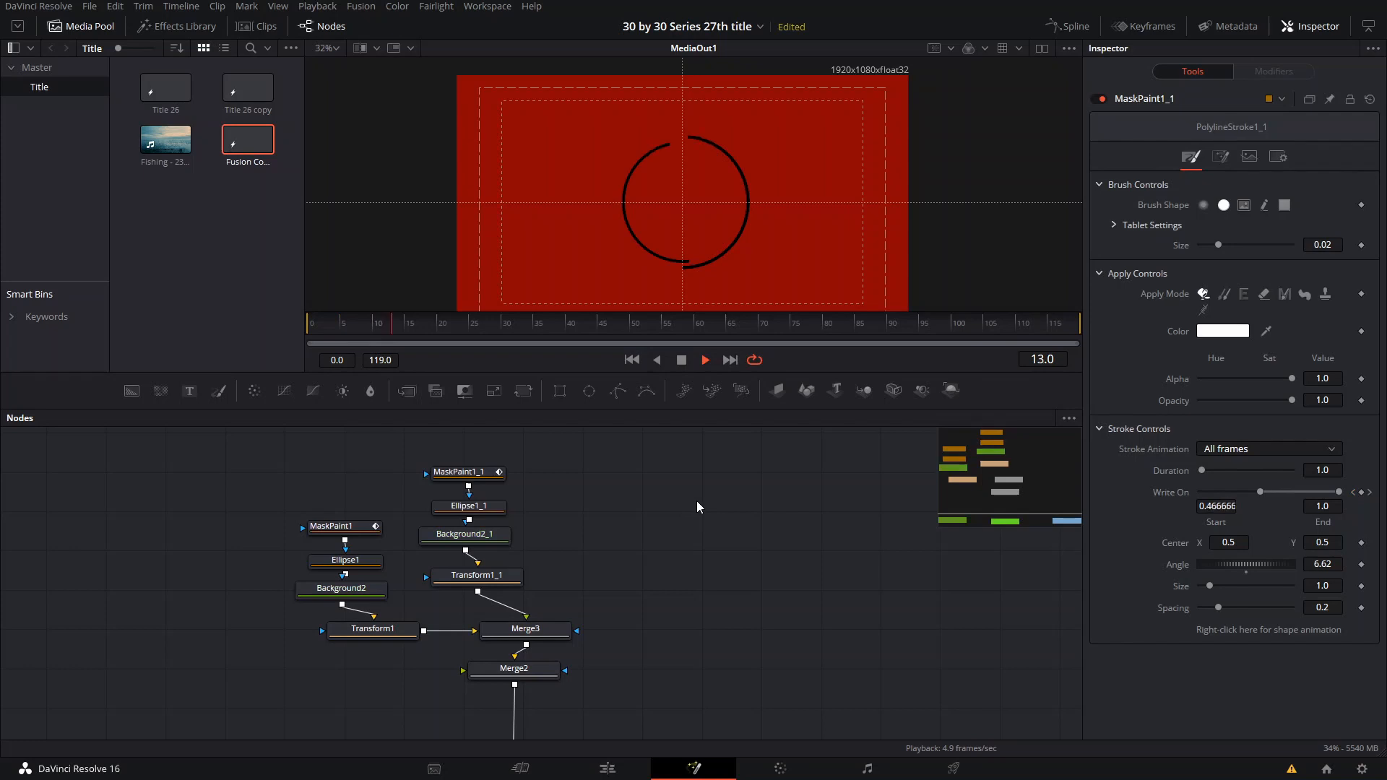
pyautogui.click(348, 325)
pyautogui.moveTo(348, 325); pyautogui.dragTo(371, 326)
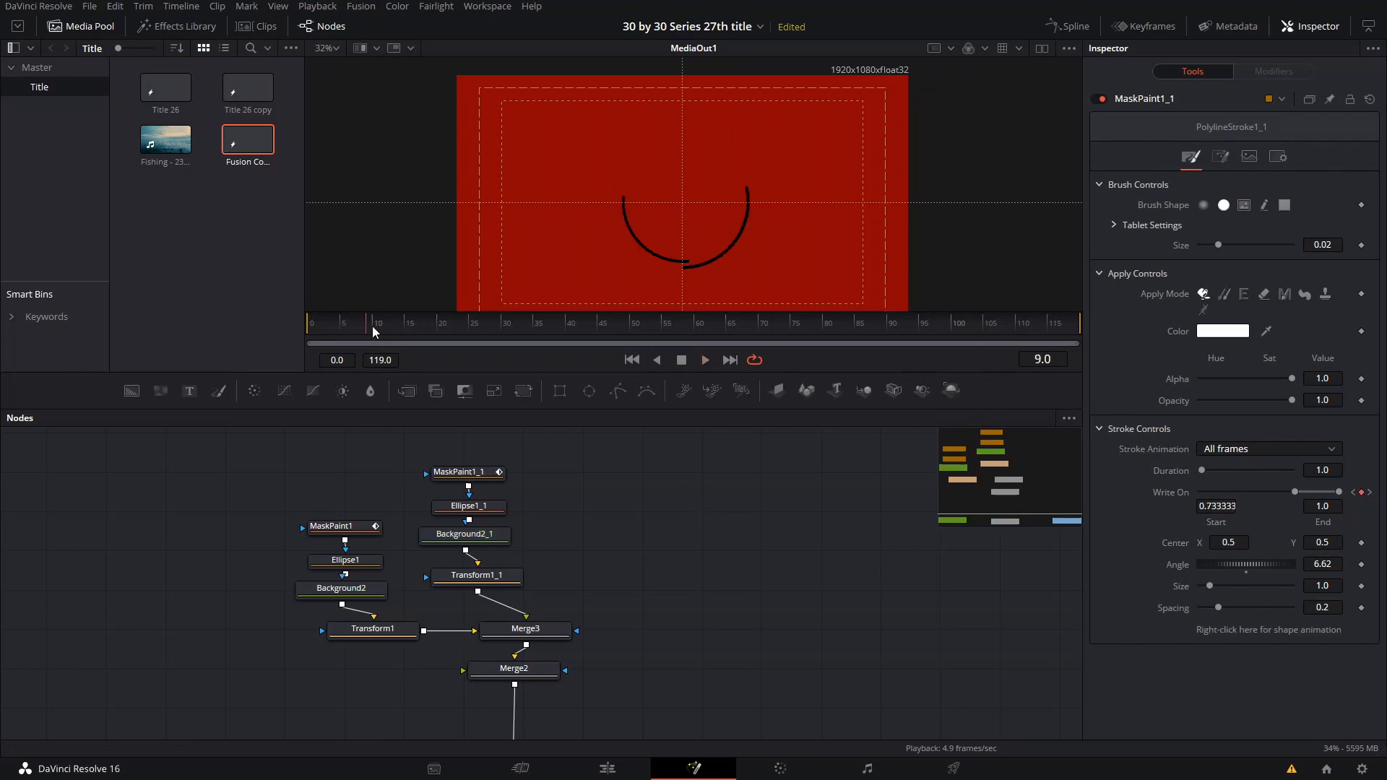
# - Rotate the duplicate stroke to an angle of -1.73, aligning its lower end with the vertical guide
pyautogui.scroll(5, 625, 248)
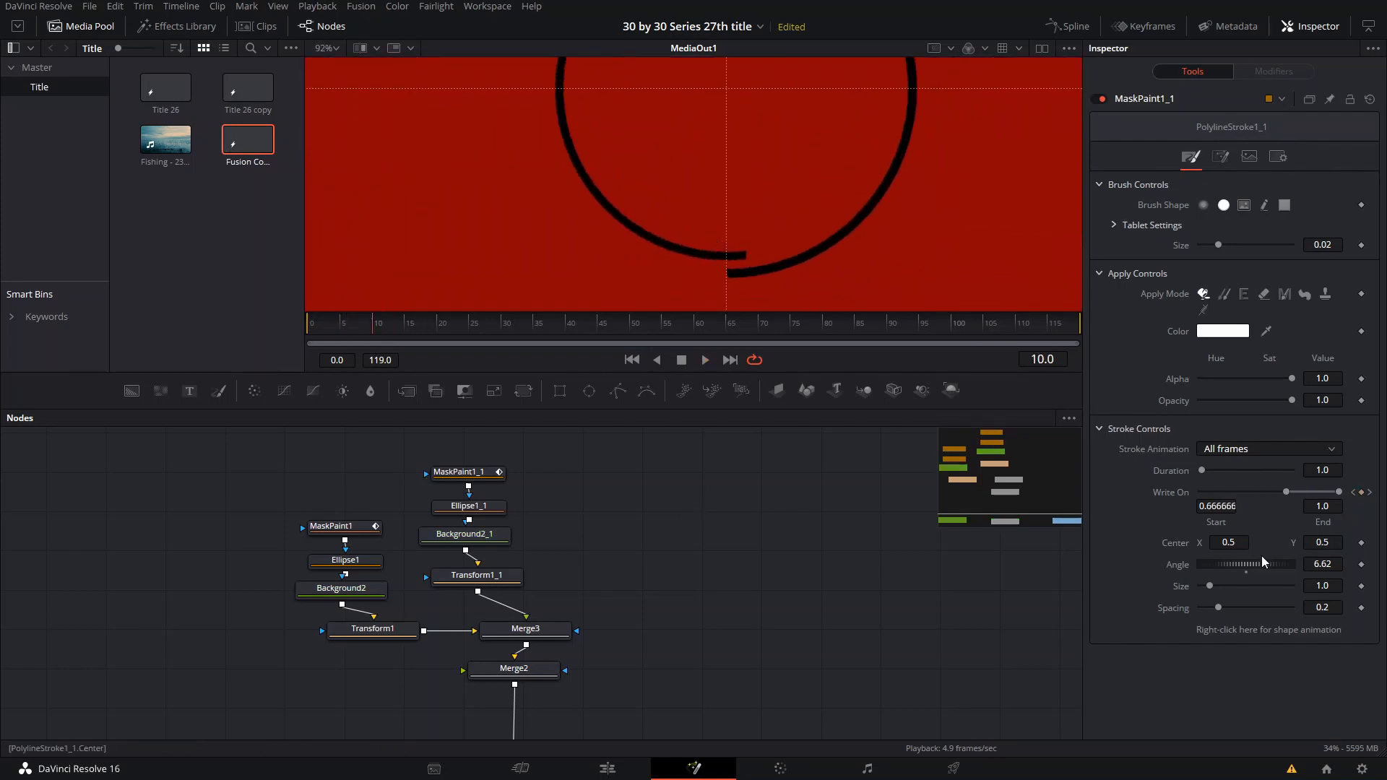
pyautogui.moveTo(1254, 569); pyautogui.dragTo(1226, 574)
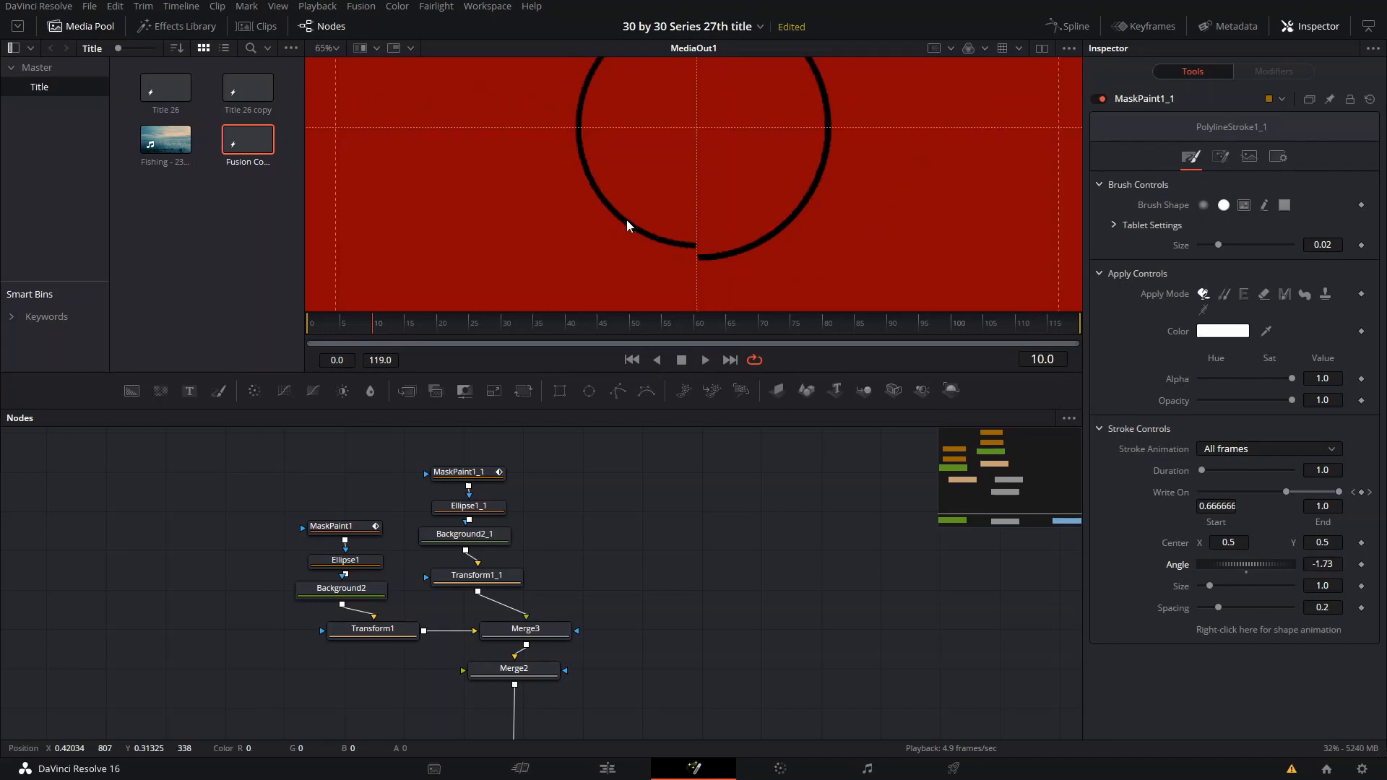
pyautogui.hotkey('ctrl', 'f')
# - Rotate the duplicate stroke to an angle of 179.01 so the inner ring starts drawing from the top centre
pyautogui.moveTo(1246, 566); pyautogui.dragTo(1289, 571)
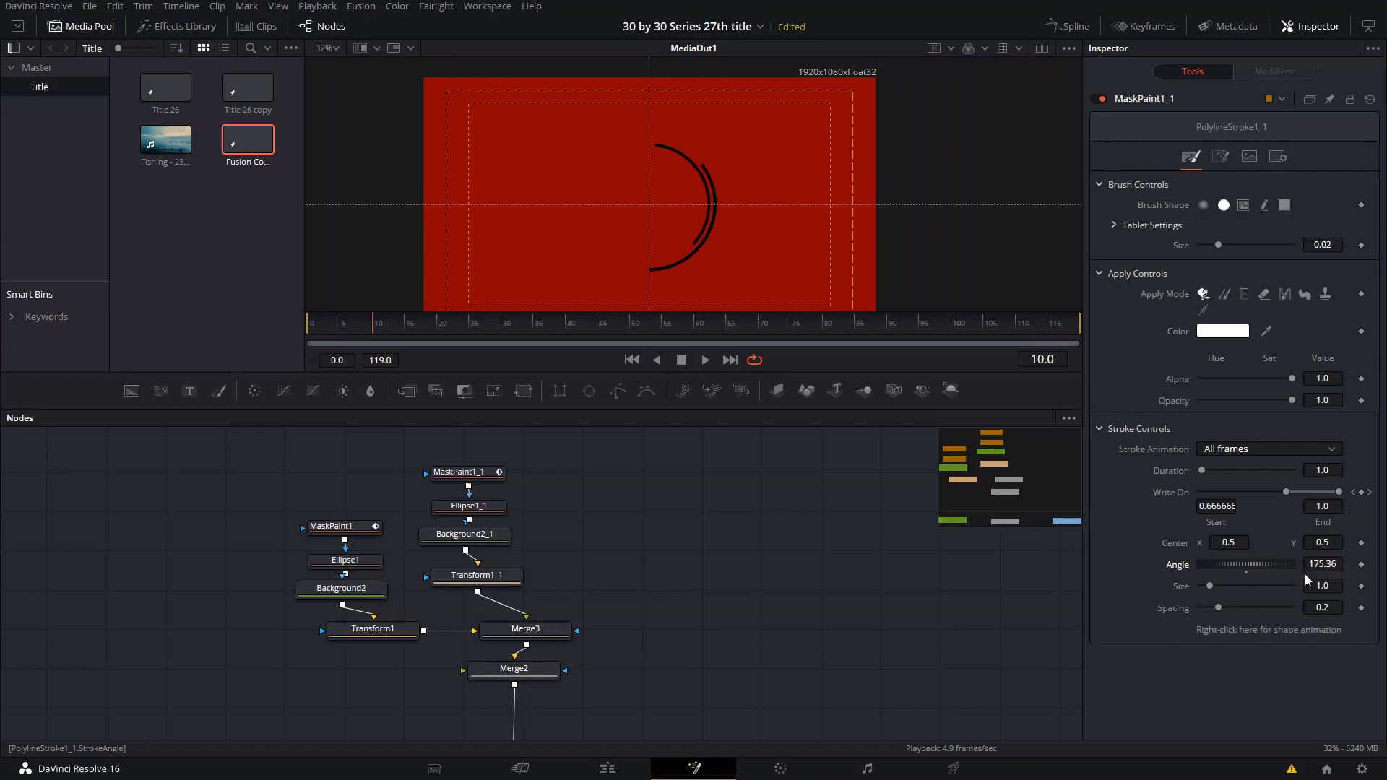
pyautogui.scroll(5, 657, 178)
pyautogui.moveTo(657, 177); pyautogui.dragTo(662, 224)
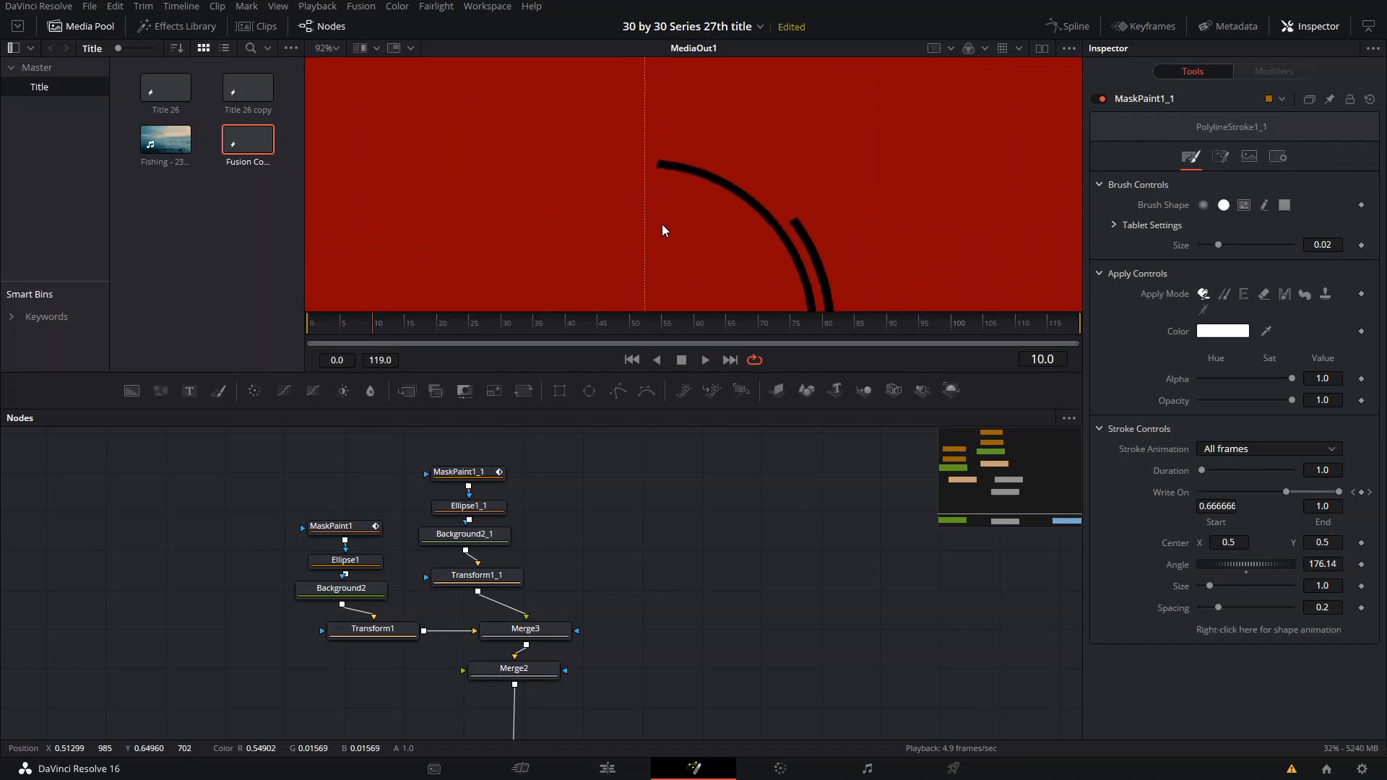
pyautogui.moveTo(1241, 563); pyautogui.dragTo(1251, 565)
# - Play back the animation to check the two rings drawing on from opposite ends
pyautogui.scroll(-3, 701, 258)
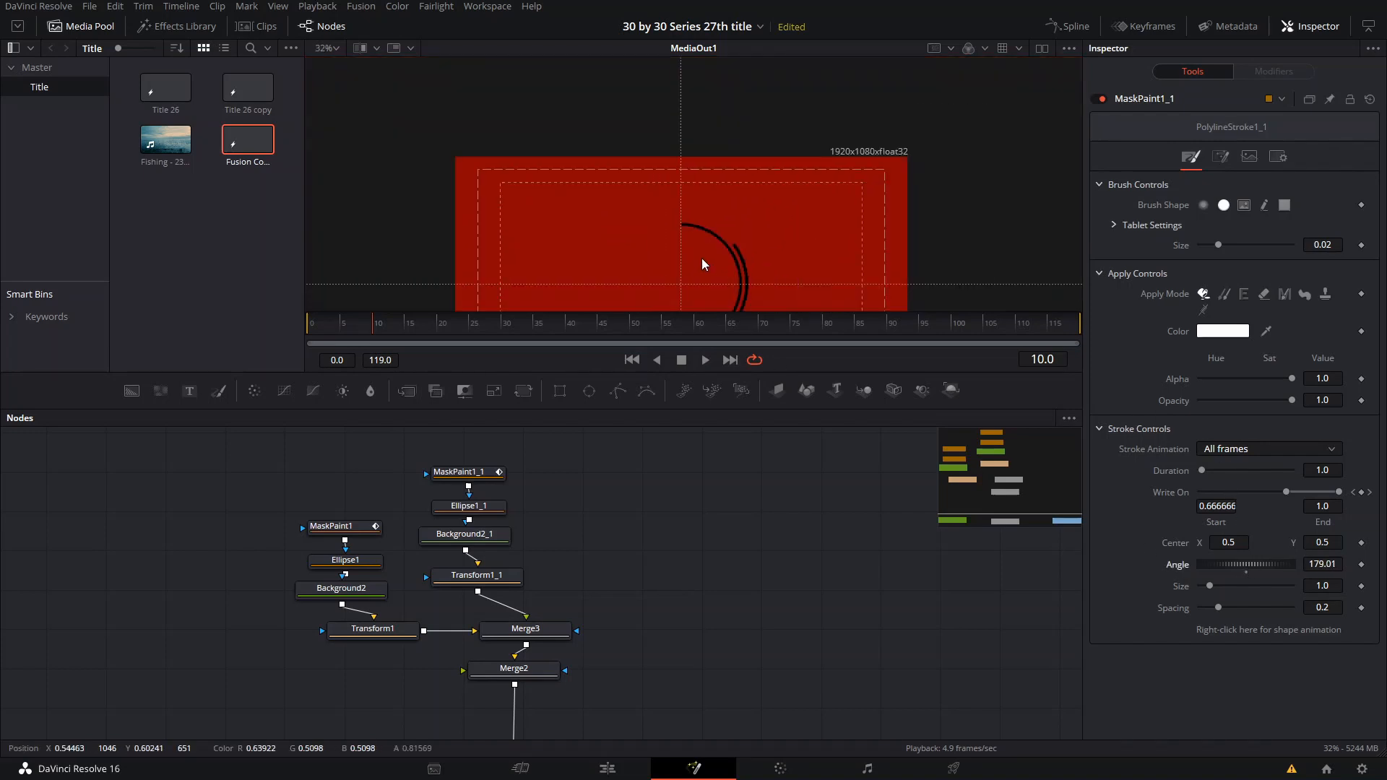
pyautogui.scroll(-5, 713, 222)
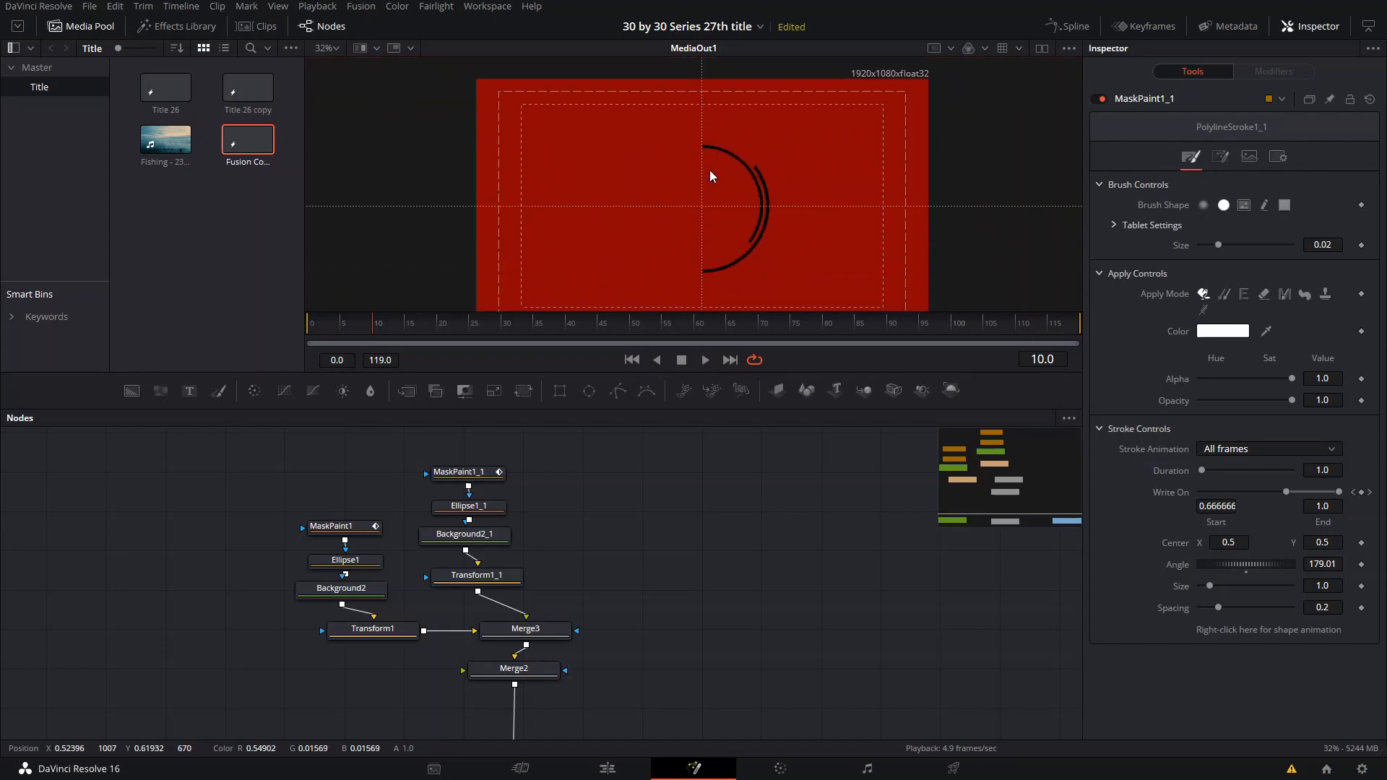
pyautogui.press('space')
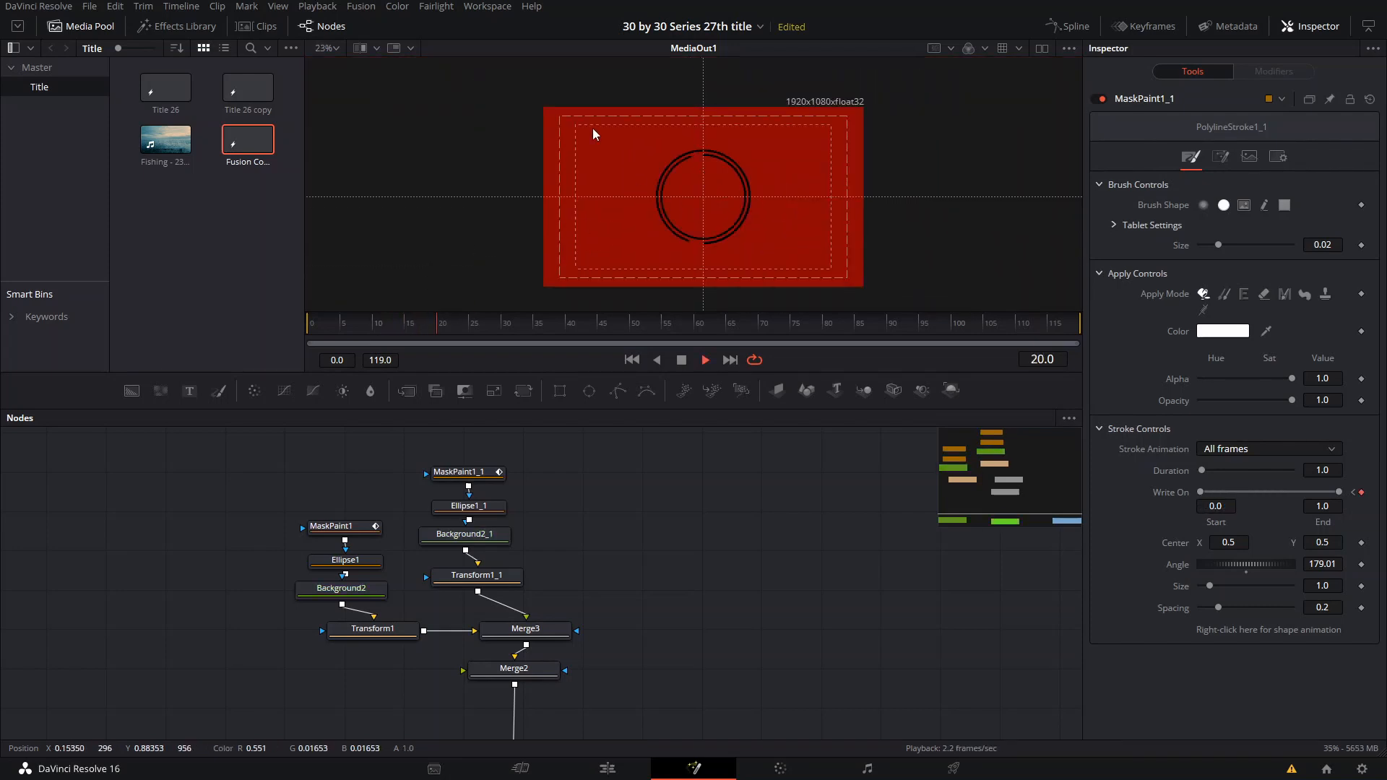
pyautogui.press('space')
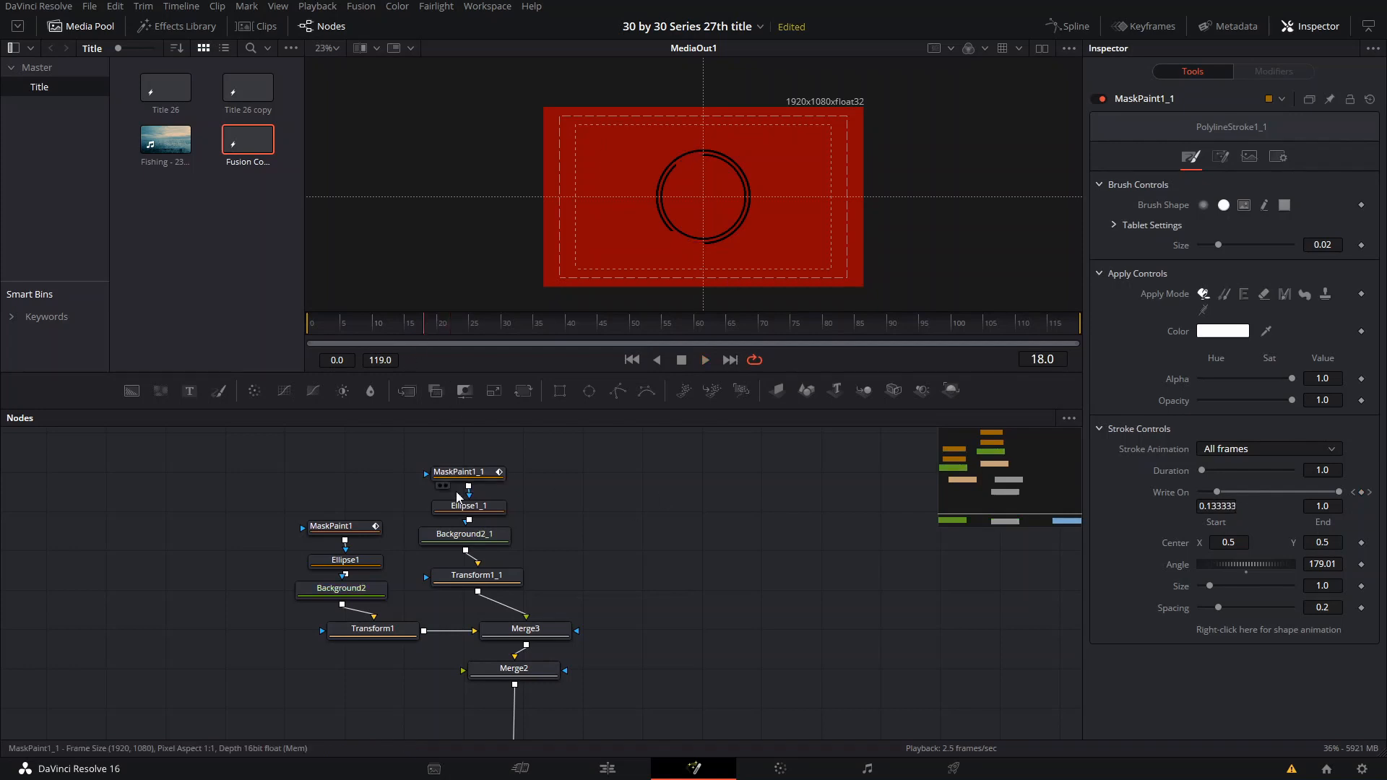
# - Animate the Transform1_1 angle with keyframes from 0 at frame 5 to 360 at frame 20
pyautogui.click(477, 575)
pyautogui.click(364, 331)
pyautogui.moveTo(363, 328); pyautogui.dragTo(342, 322)
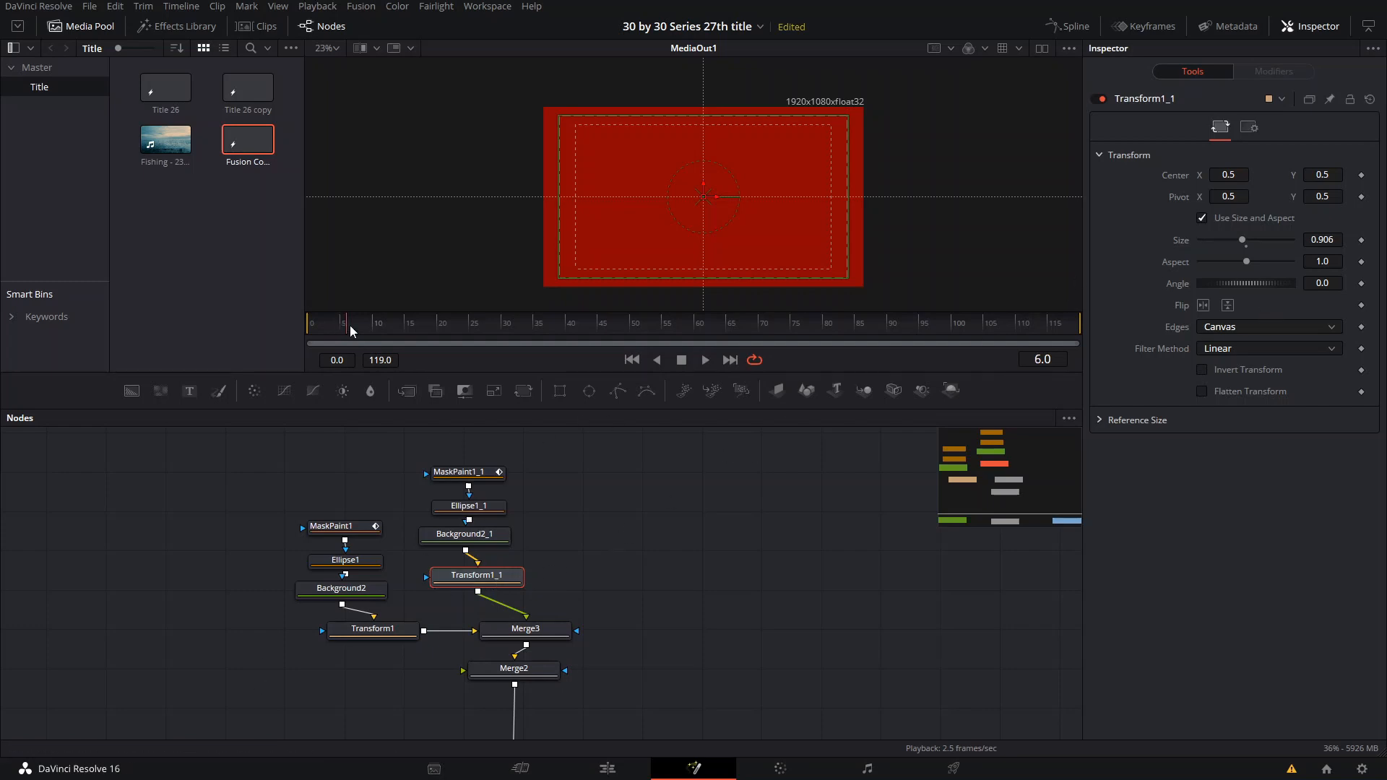
pyautogui.moveTo(350, 326); pyautogui.dragTo(342, 321)
pyautogui.click(1361, 285)
pyautogui.click(440, 319)
pyautogui.click(1322, 283)
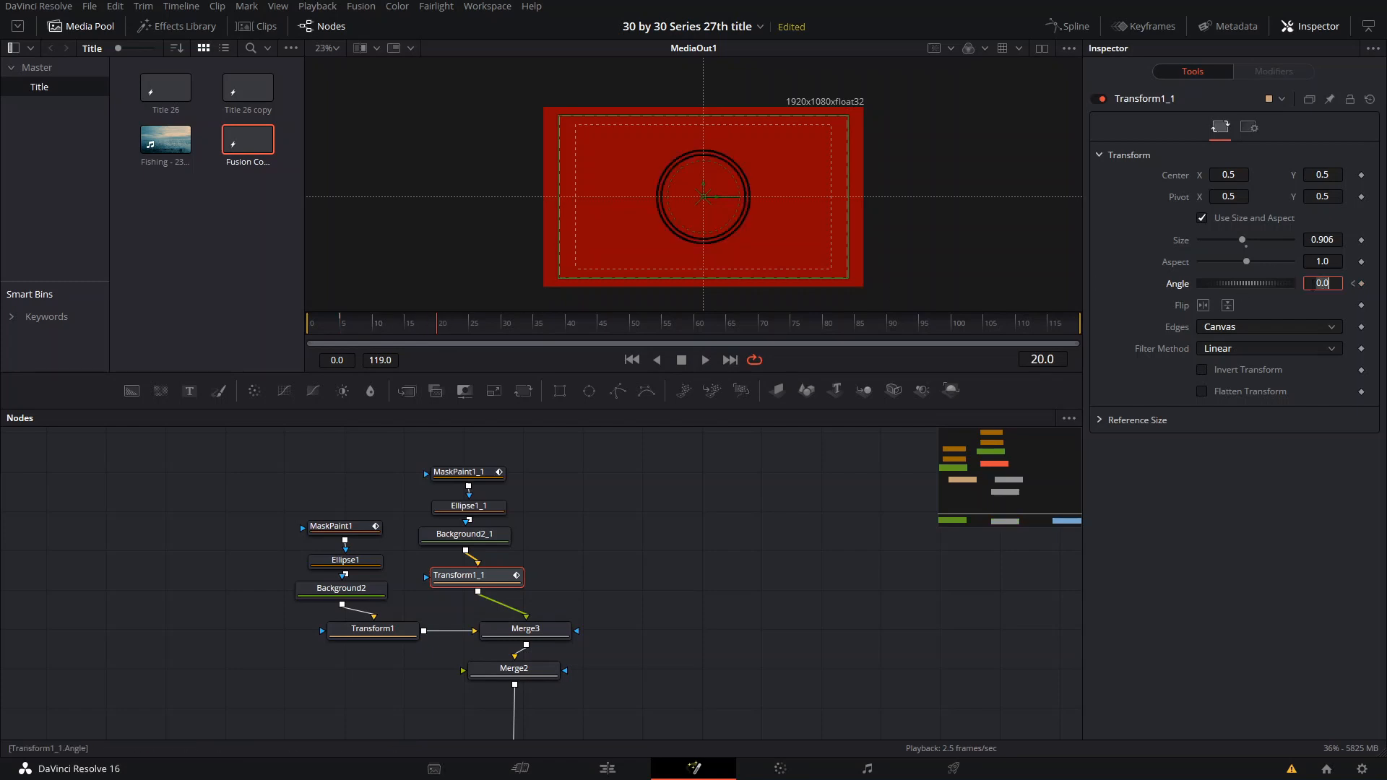
pyautogui.write('360')
pyautogui.press('Tab')
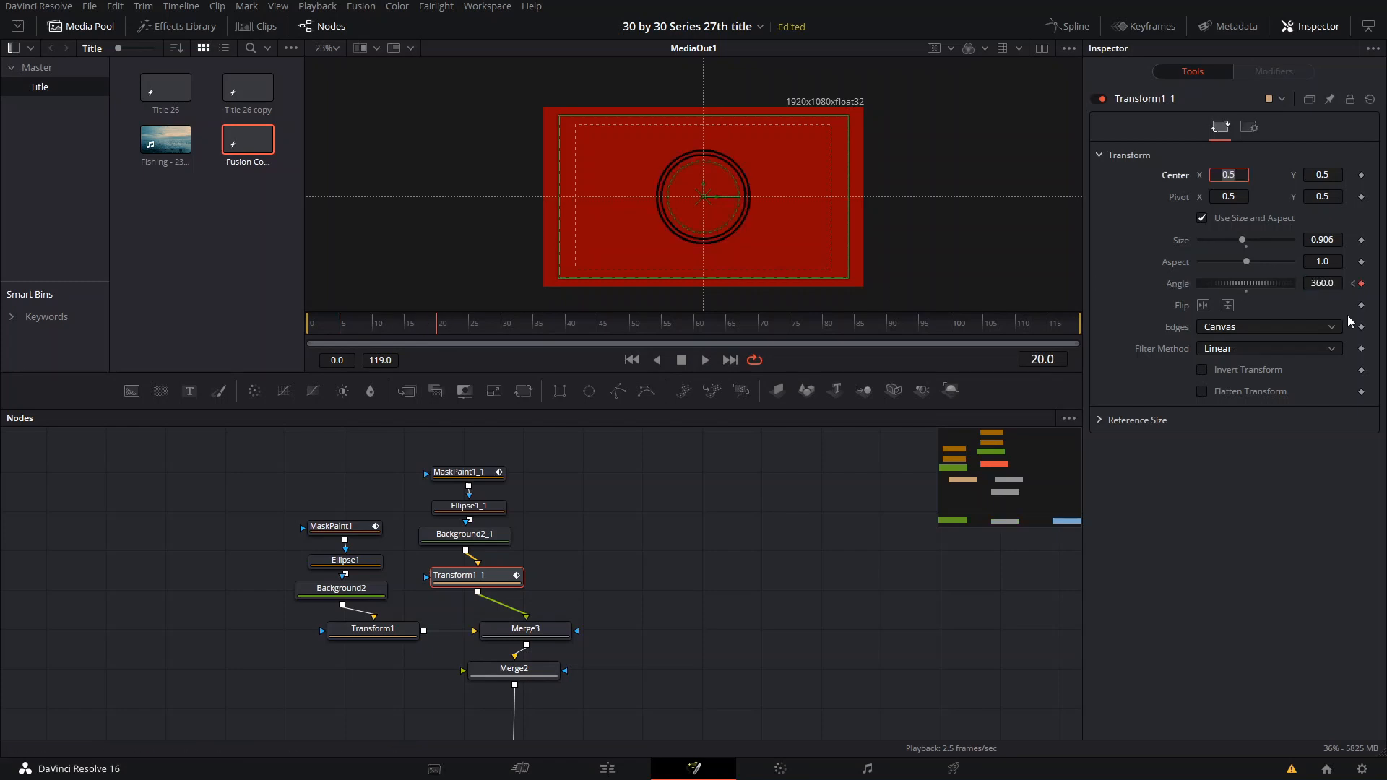
# - Animate the Transform1 angle with keyframes from 0 at frame 5 to -360 at frame 20
pyautogui.click(380, 634)
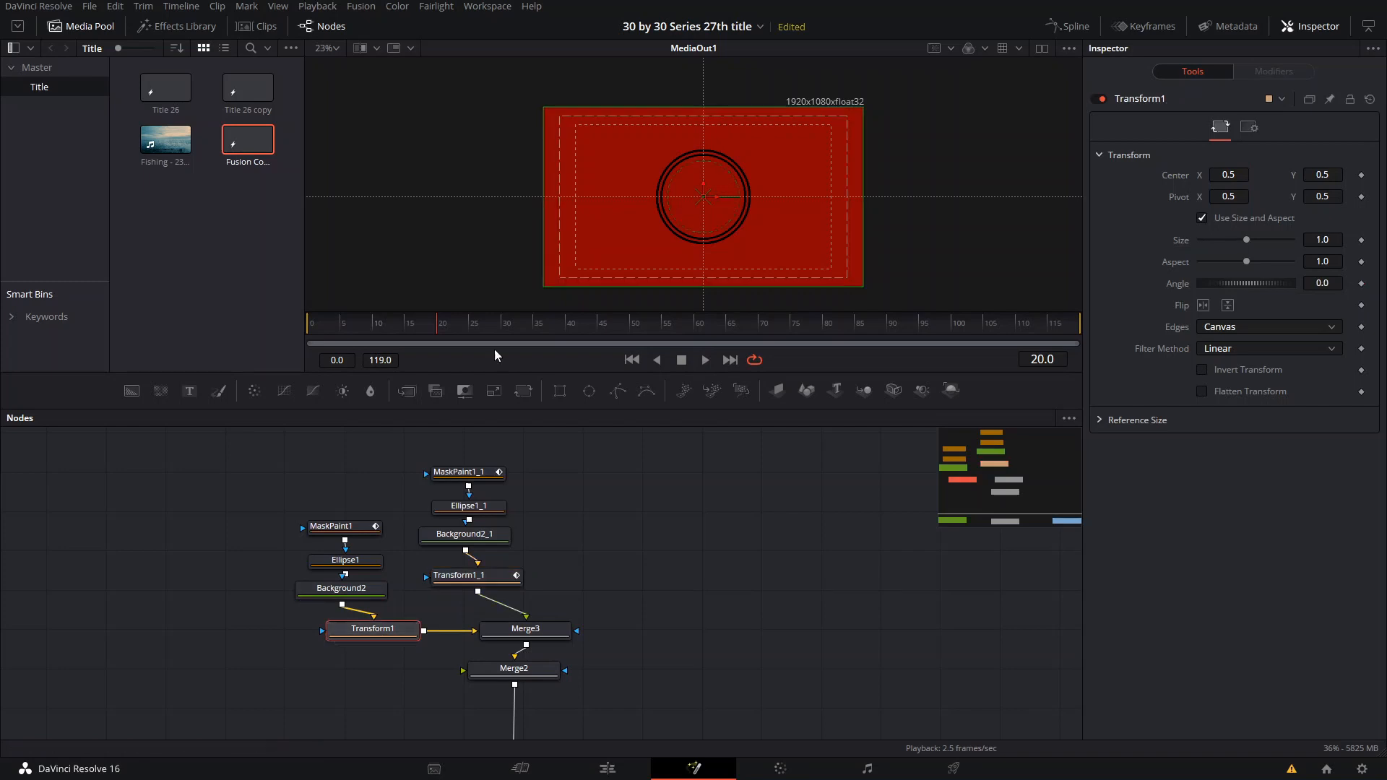
pyautogui.click(344, 322)
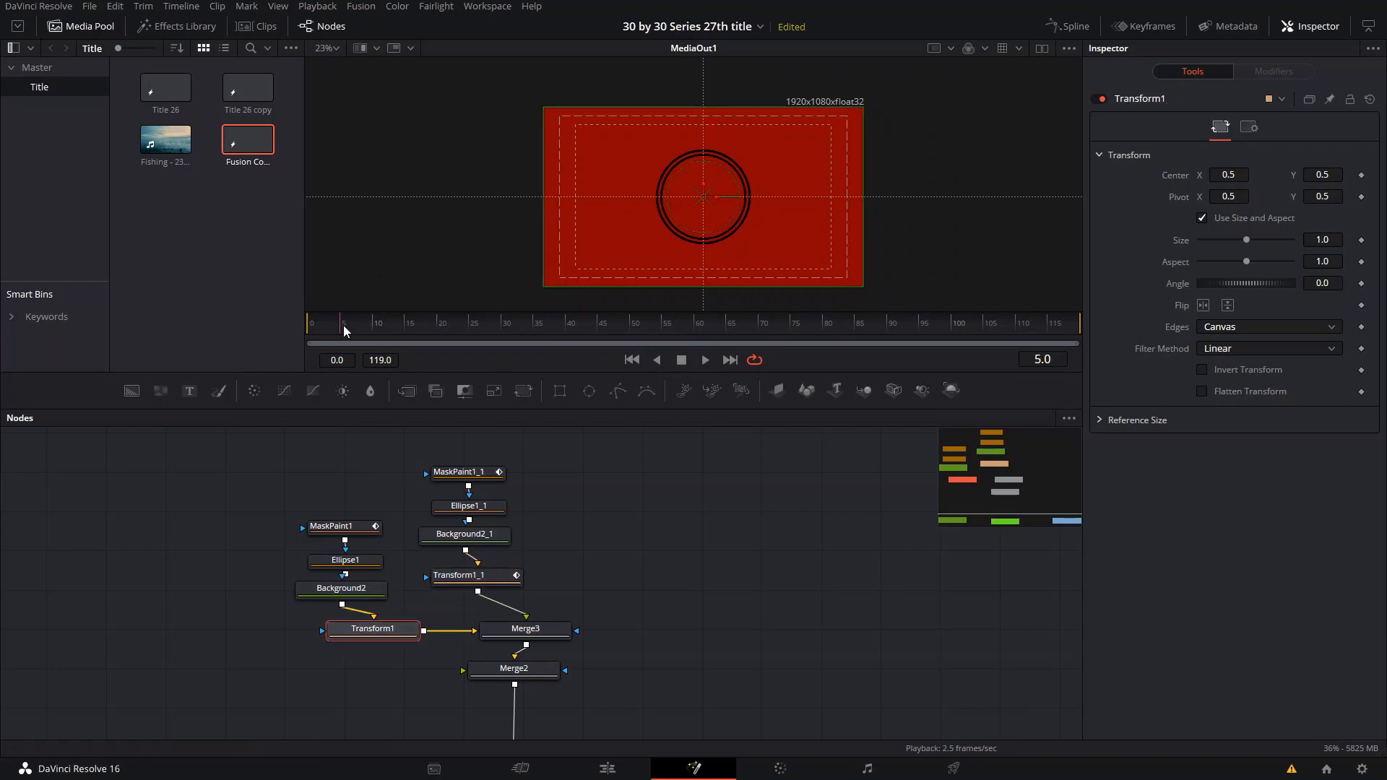
pyautogui.click(1361, 283)
pyautogui.click(436, 326)
pyautogui.click(1316, 285)
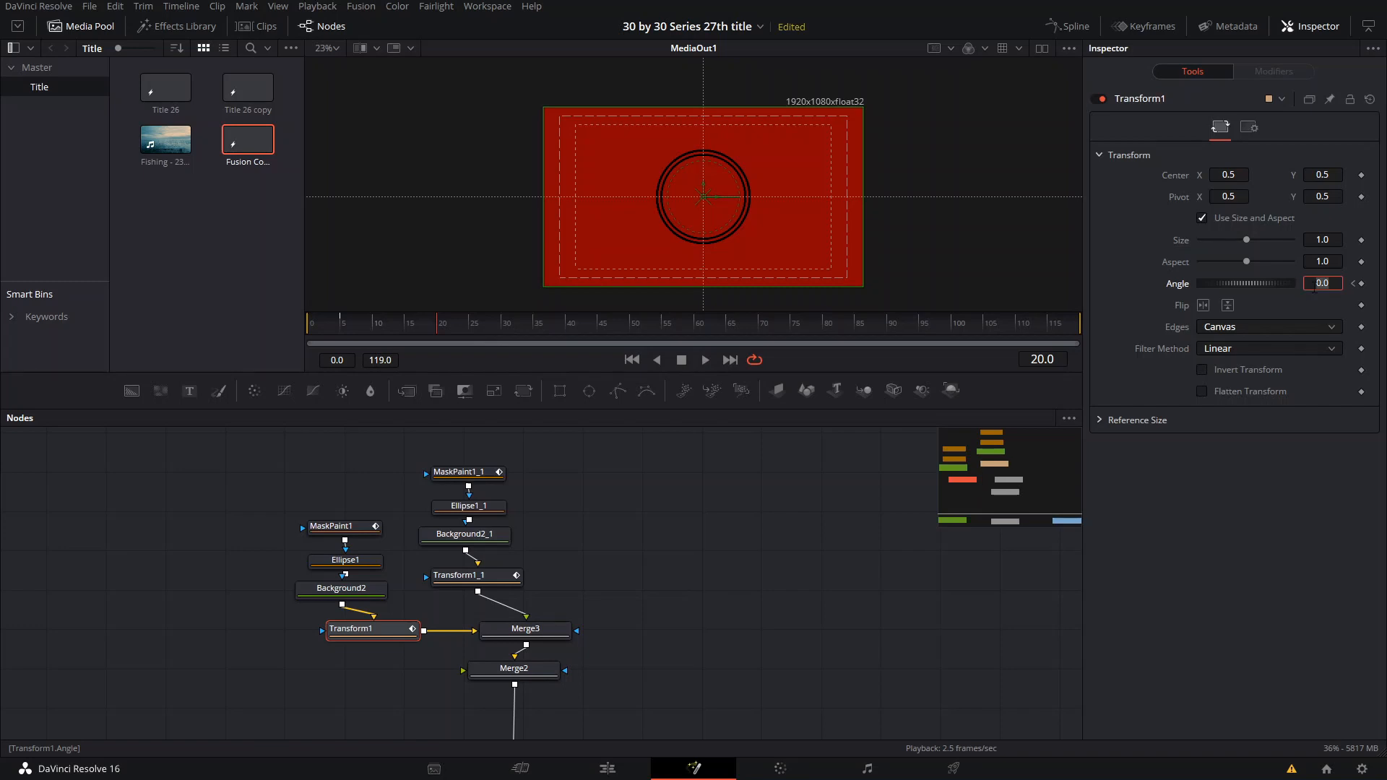
pyautogui.write('-360')
pyautogui.press('Return')
# - Play and scrub the animation from about frame 5 to check the two rings rotating in opposite directions
pyautogui.press('space')
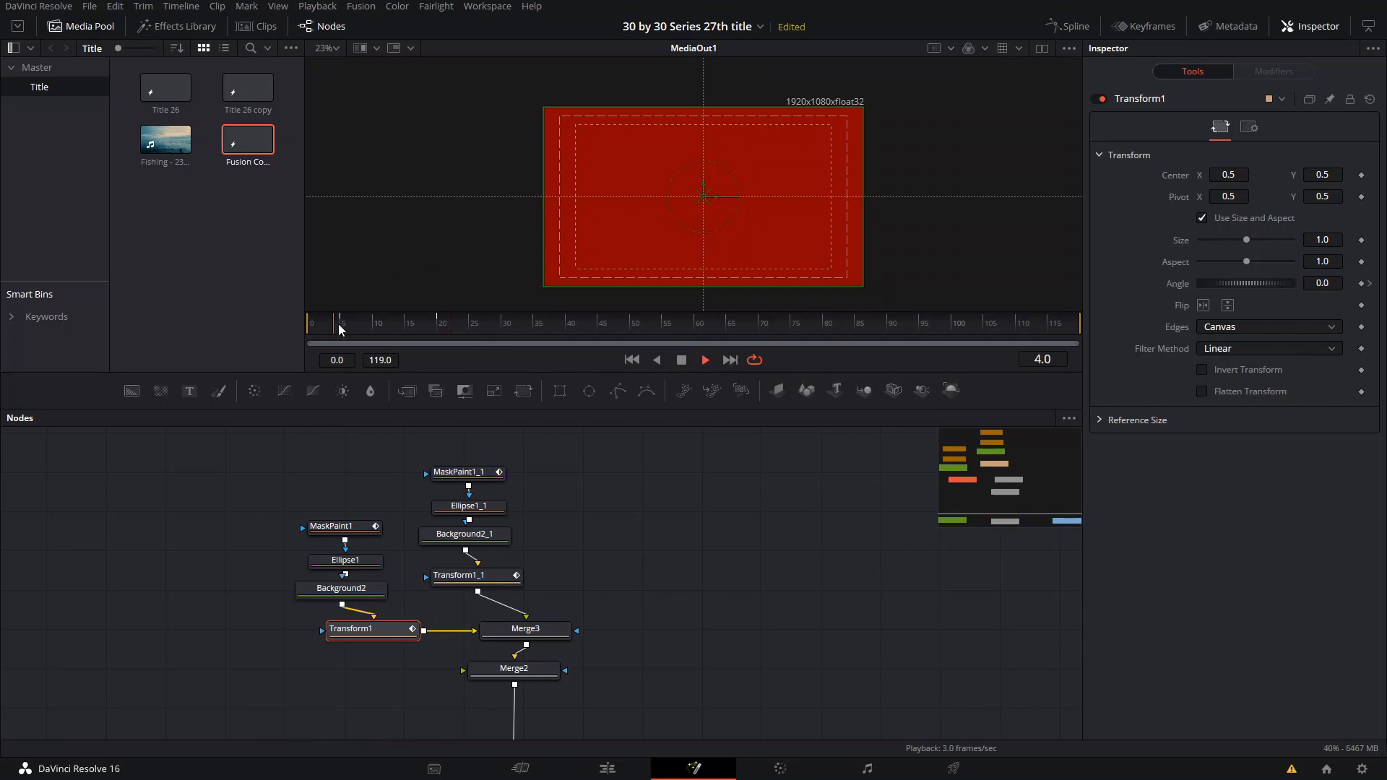
pyautogui.click(344, 324)
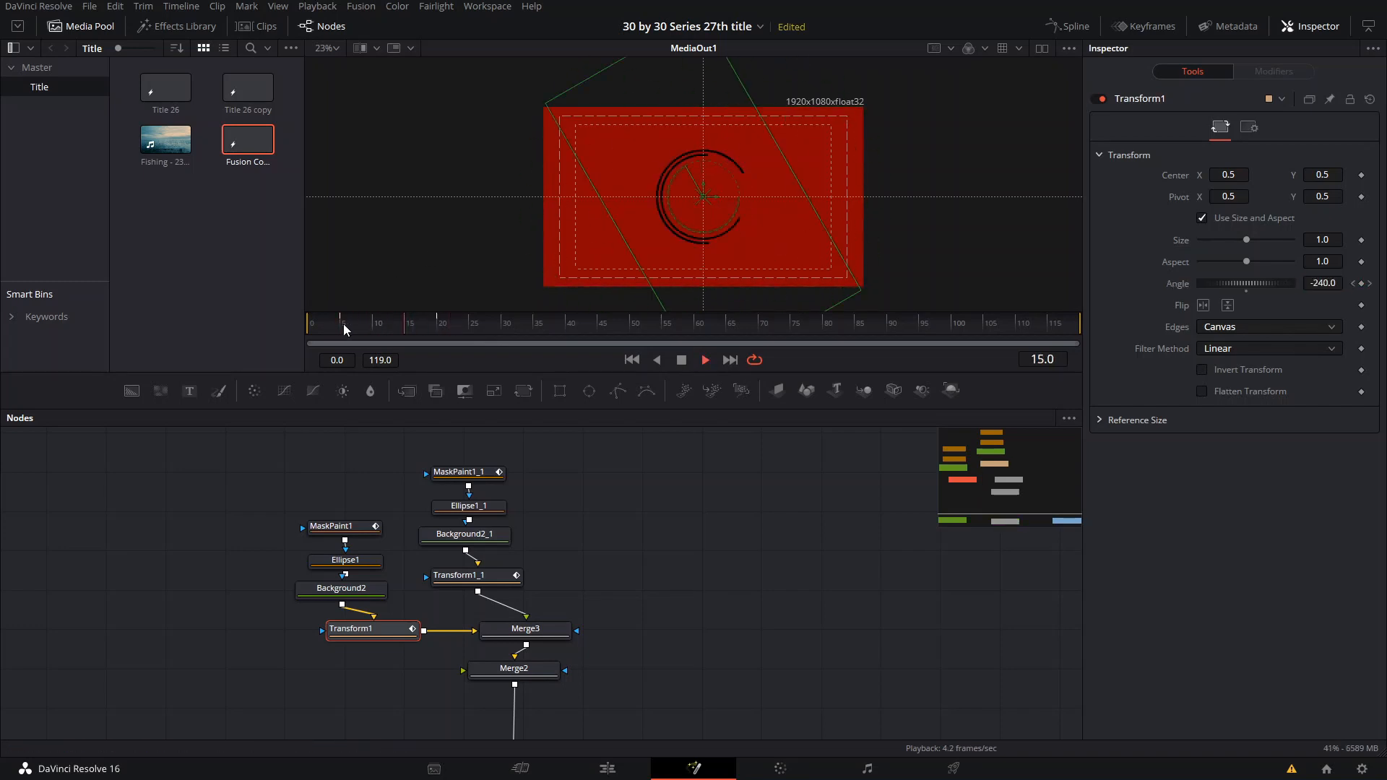
pyautogui.moveTo(344, 323); pyautogui.dragTo(384, 326)
pyautogui.scroll(2, 388, 640)
pyautogui.moveTo(617, 554); pyautogui.dragTo(662, 471)
pyautogui.scroll(2, 624, 596)
pyautogui.scroll(-1, 624, 596)
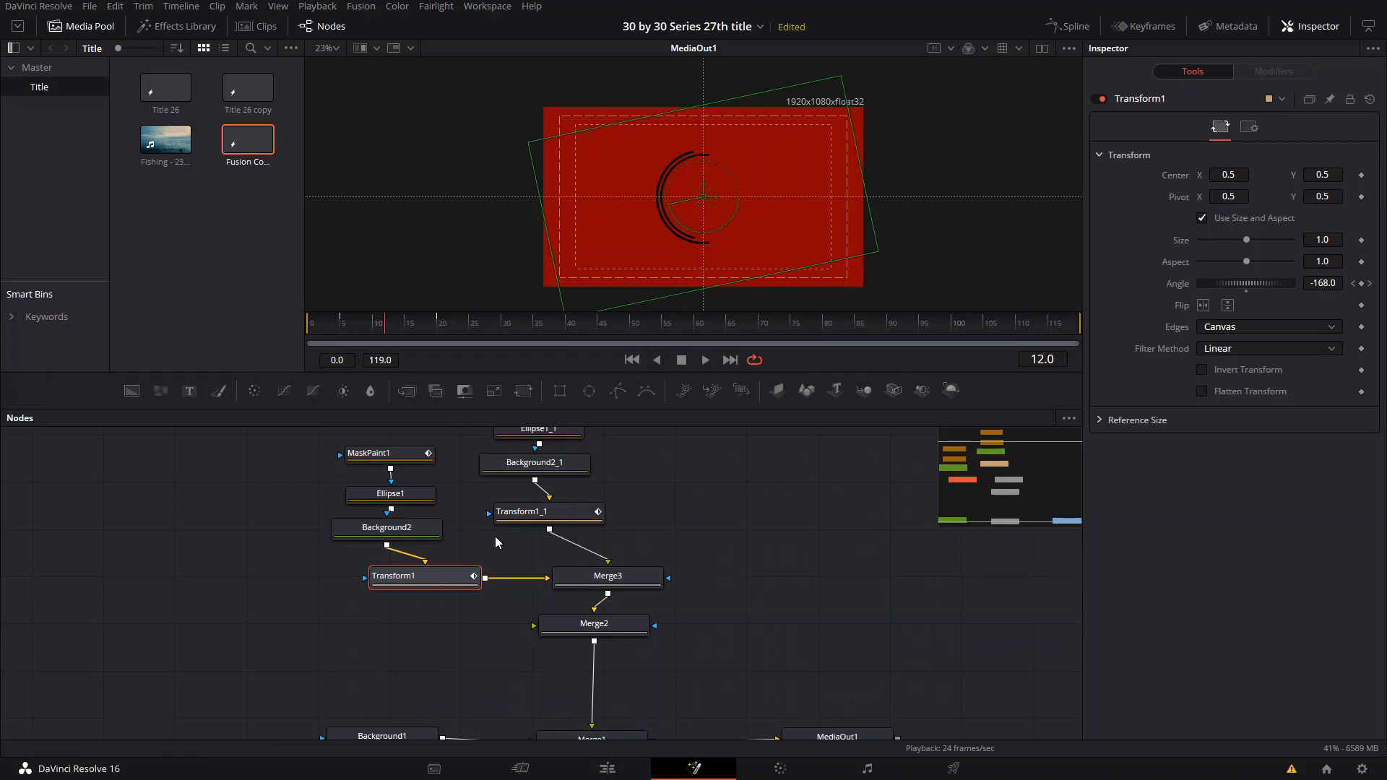
pyautogui.click(741, 435)
pyautogui.moveTo(373, 323); pyautogui.dragTo(378, 326)
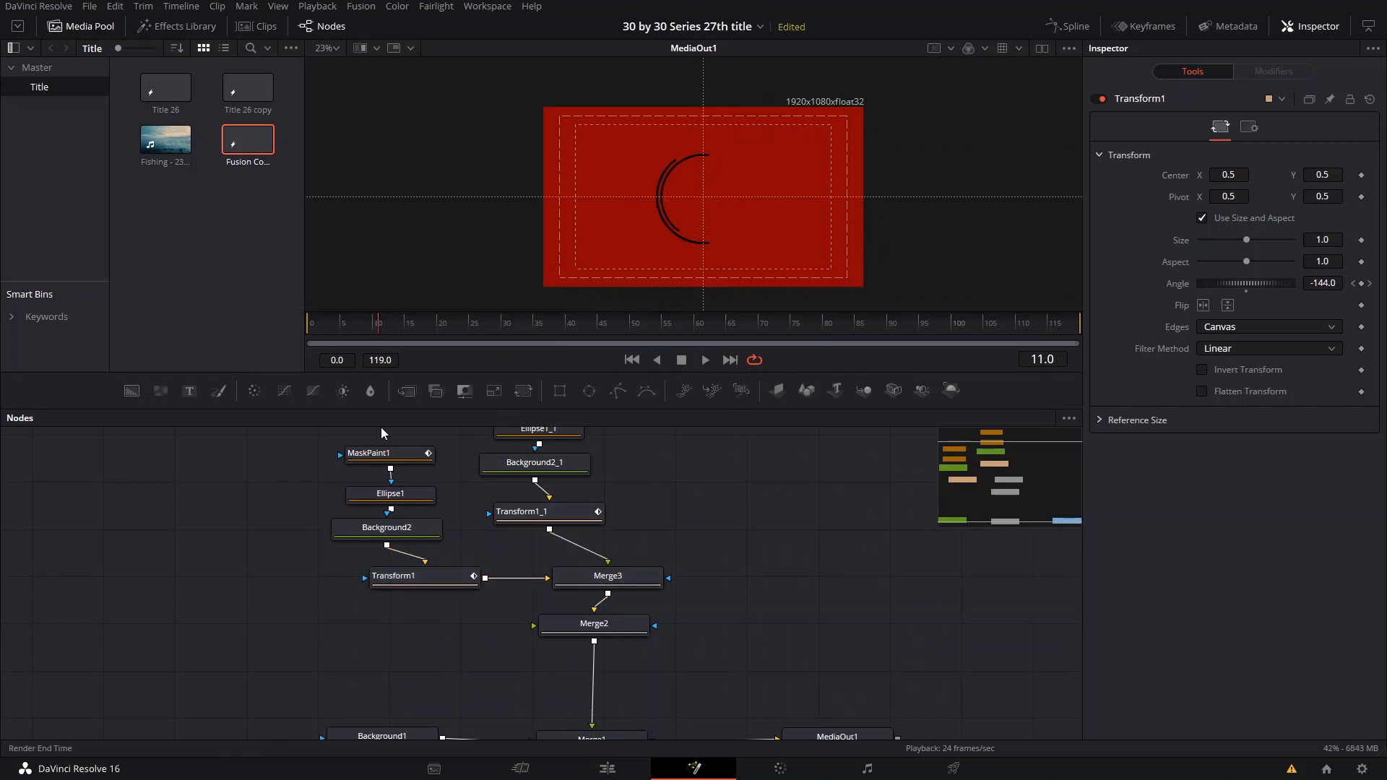
# - Set the Transform1 angle keyframe at frame 20 to 360 so the outer ring rotates the same way as the inner one
pyautogui.click(433, 578)
pyautogui.click(437, 331)
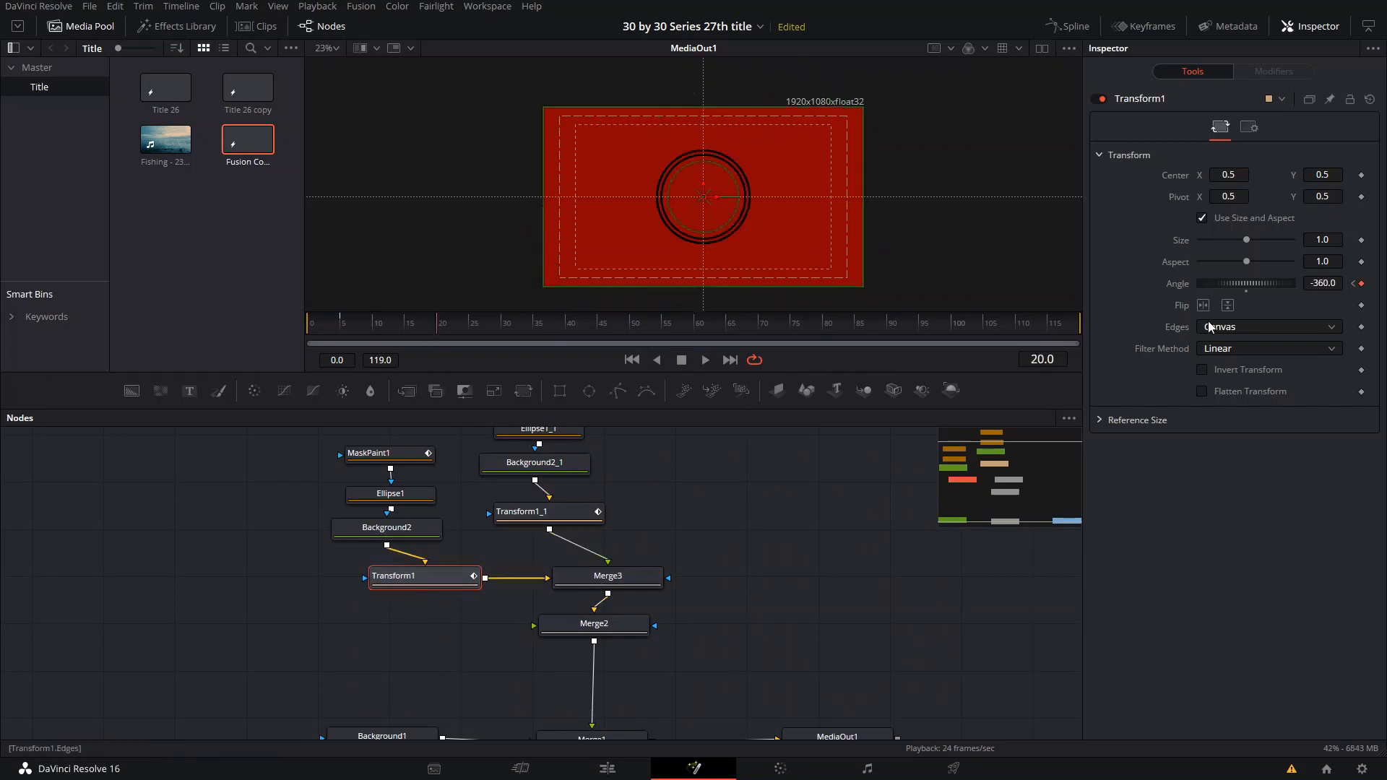
pyautogui.moveTo(1248, 283); pyautogui.dragTo(1232, 281)
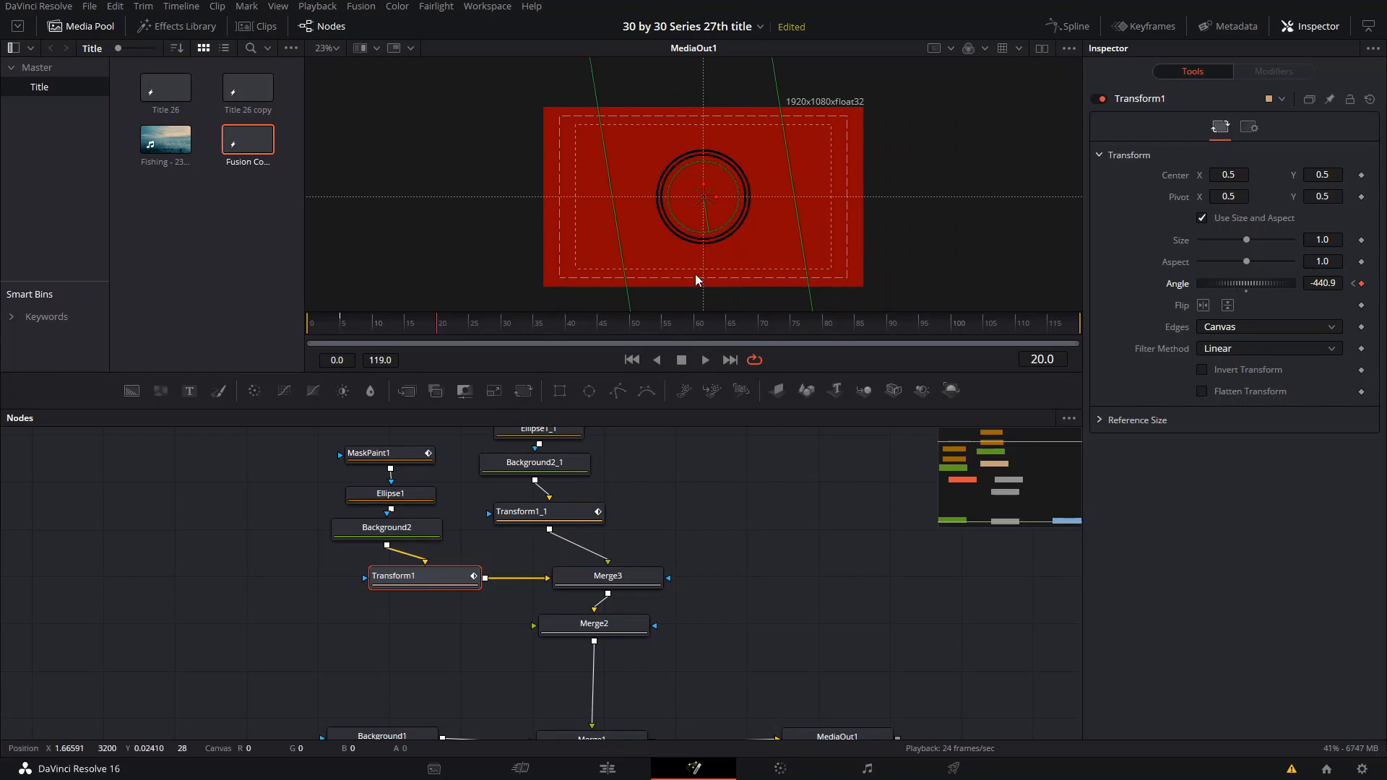
pyautogui.hotkey('ctrl', 'z')
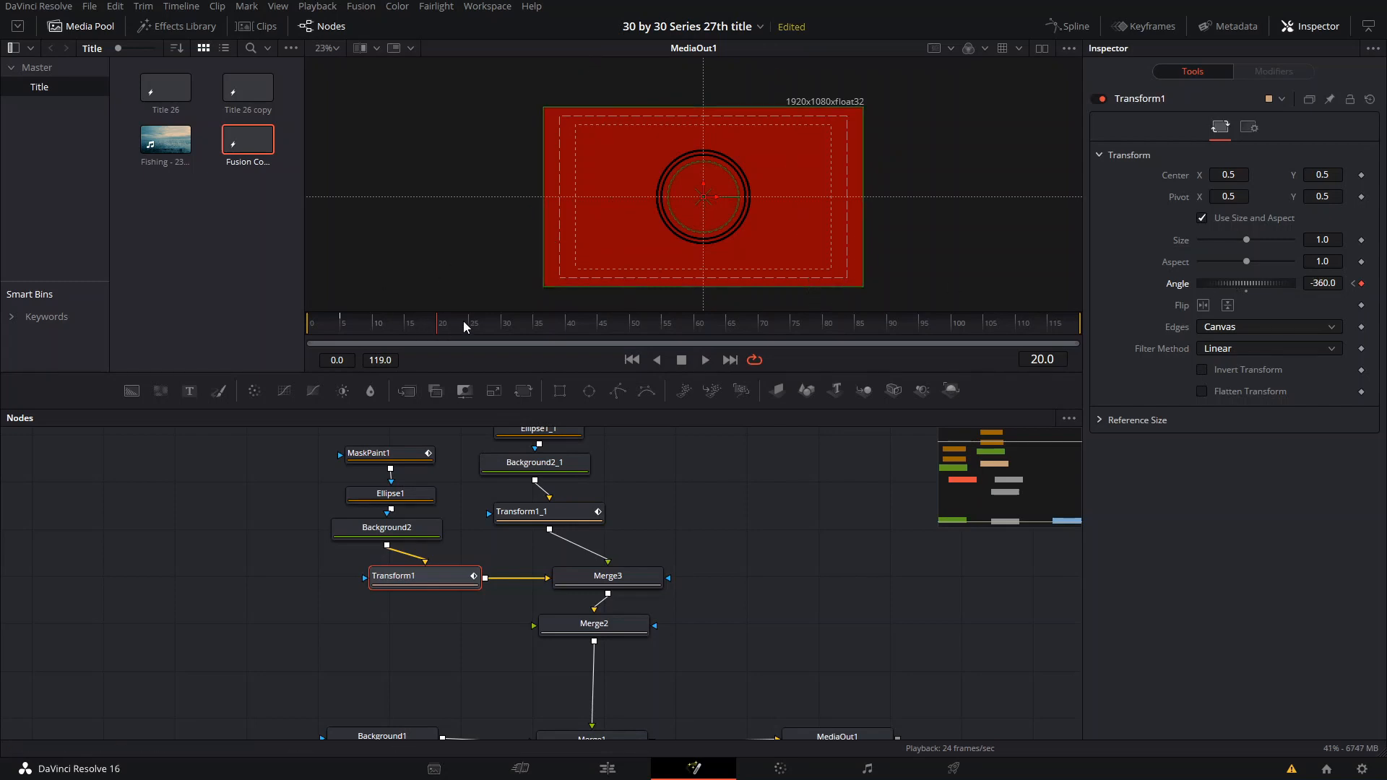
pyautogui.click(1322, 282)
pyautogui.write('3')
pyautogui.press('Tab')
# - Play back from frame 5 and inspect the rings up close to check their matching rotation
pyautogui.click(340, 326)
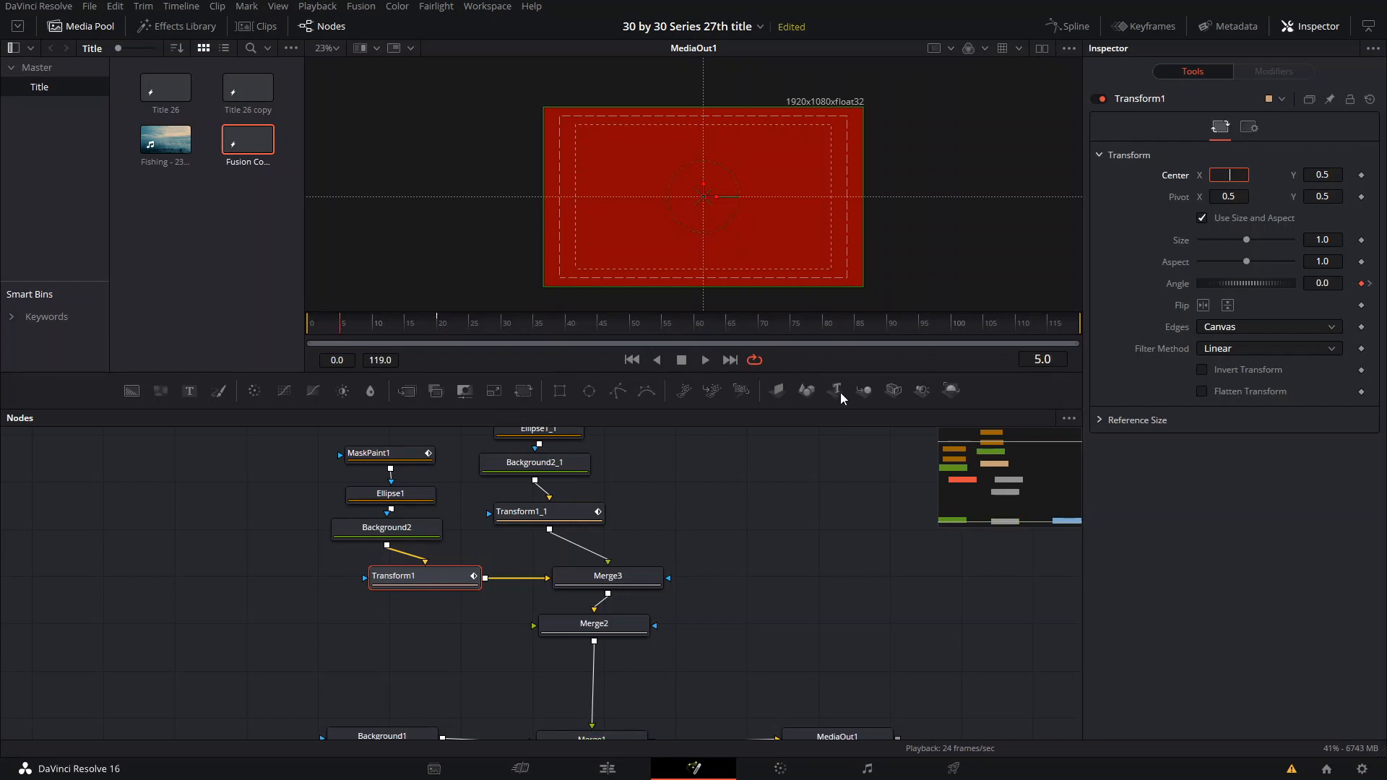
pyautogui.press('Escape')
pyautogui.press('space')
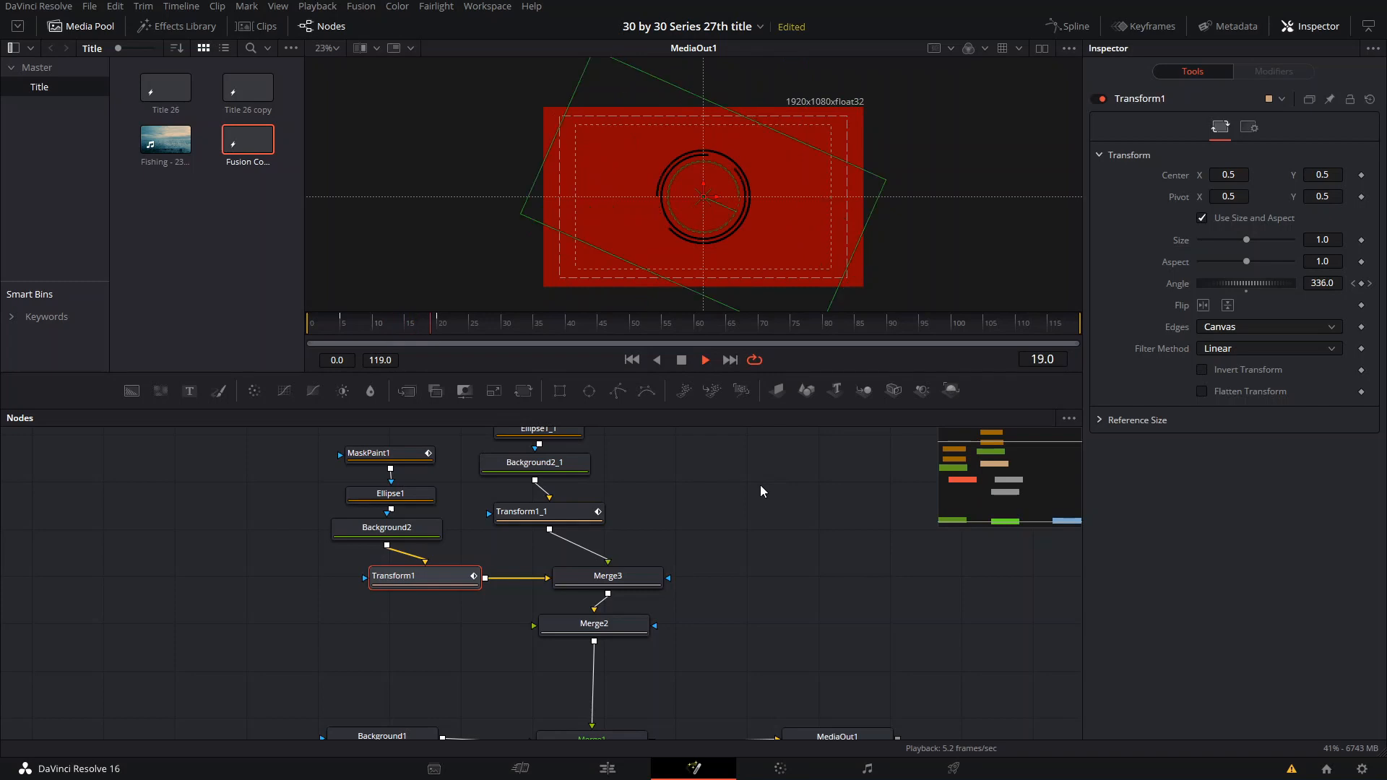
pyautogui.click(341, 323)
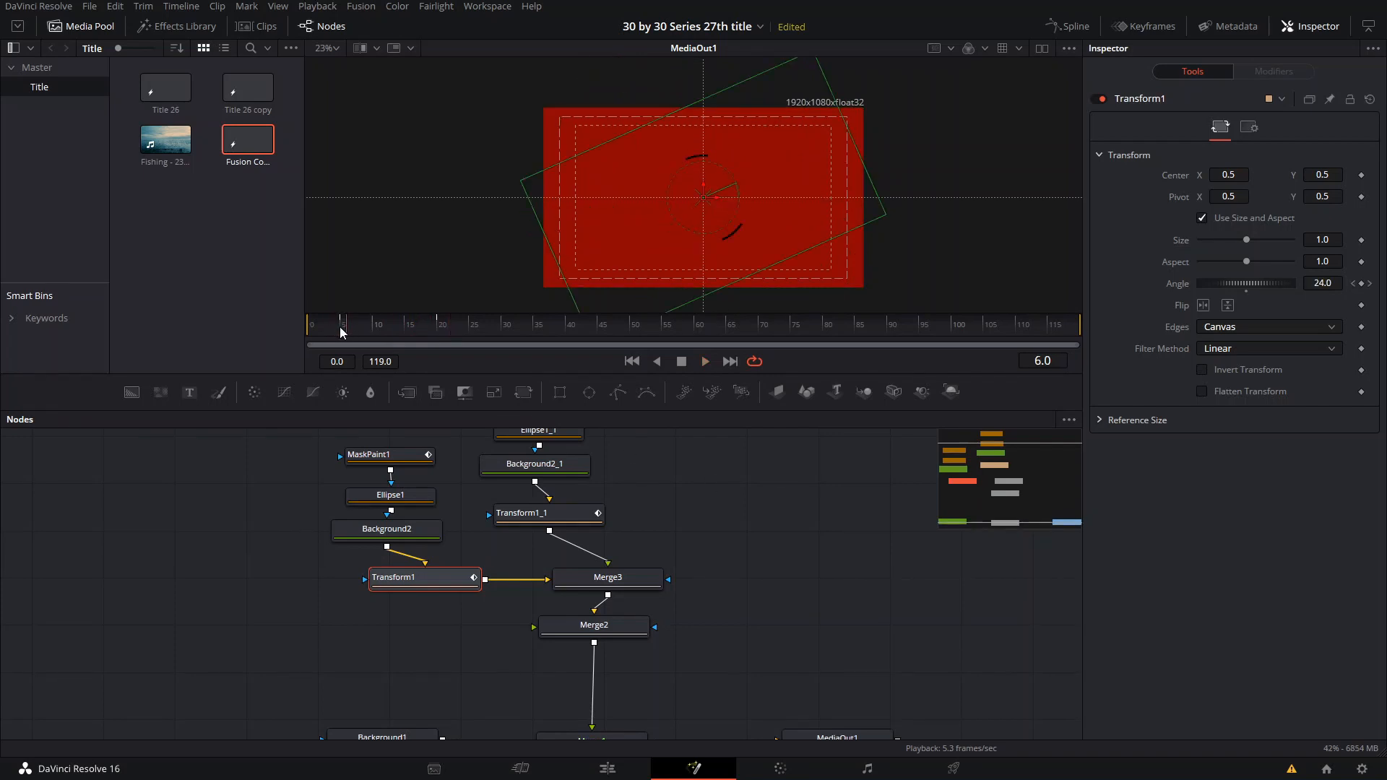
pyautogui.scroll(5, 794, 202)
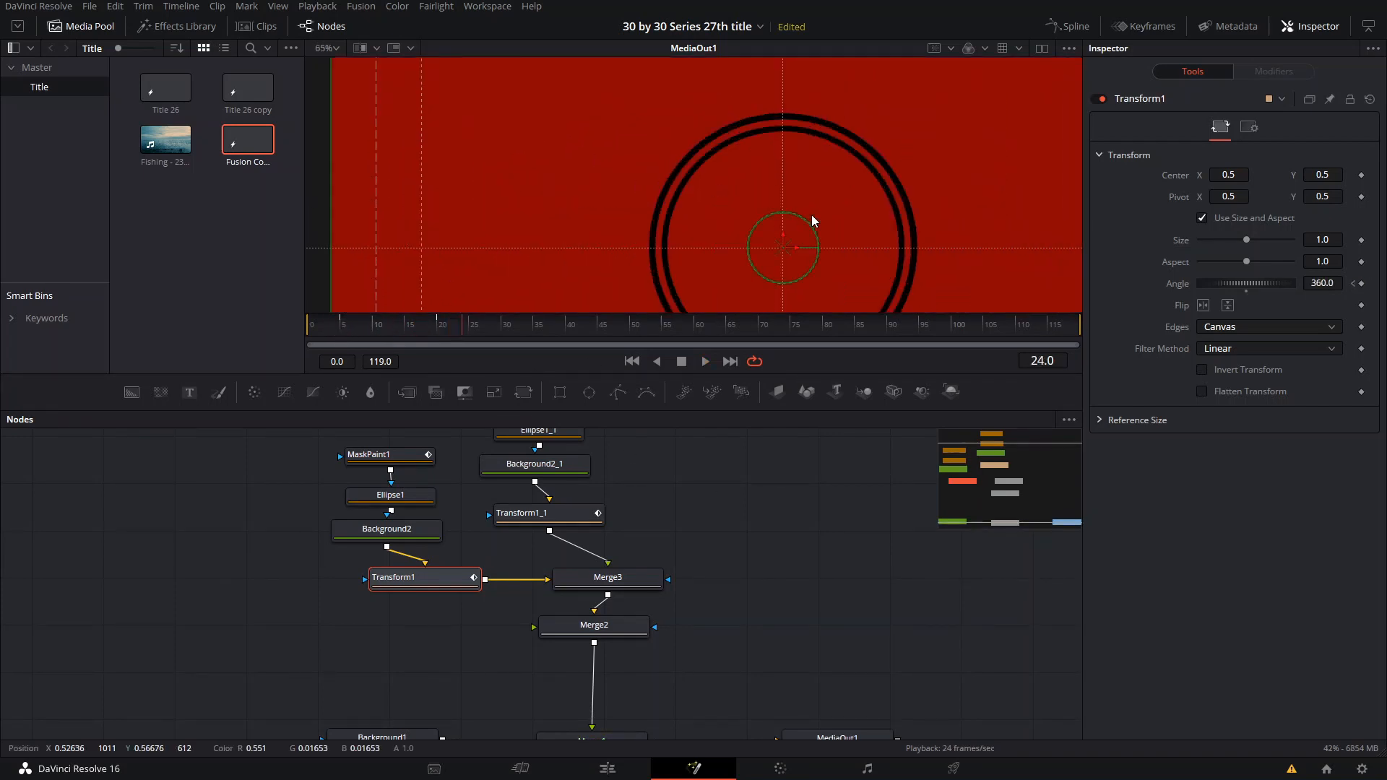
pyautogui.scroll(-3, 764, 189)
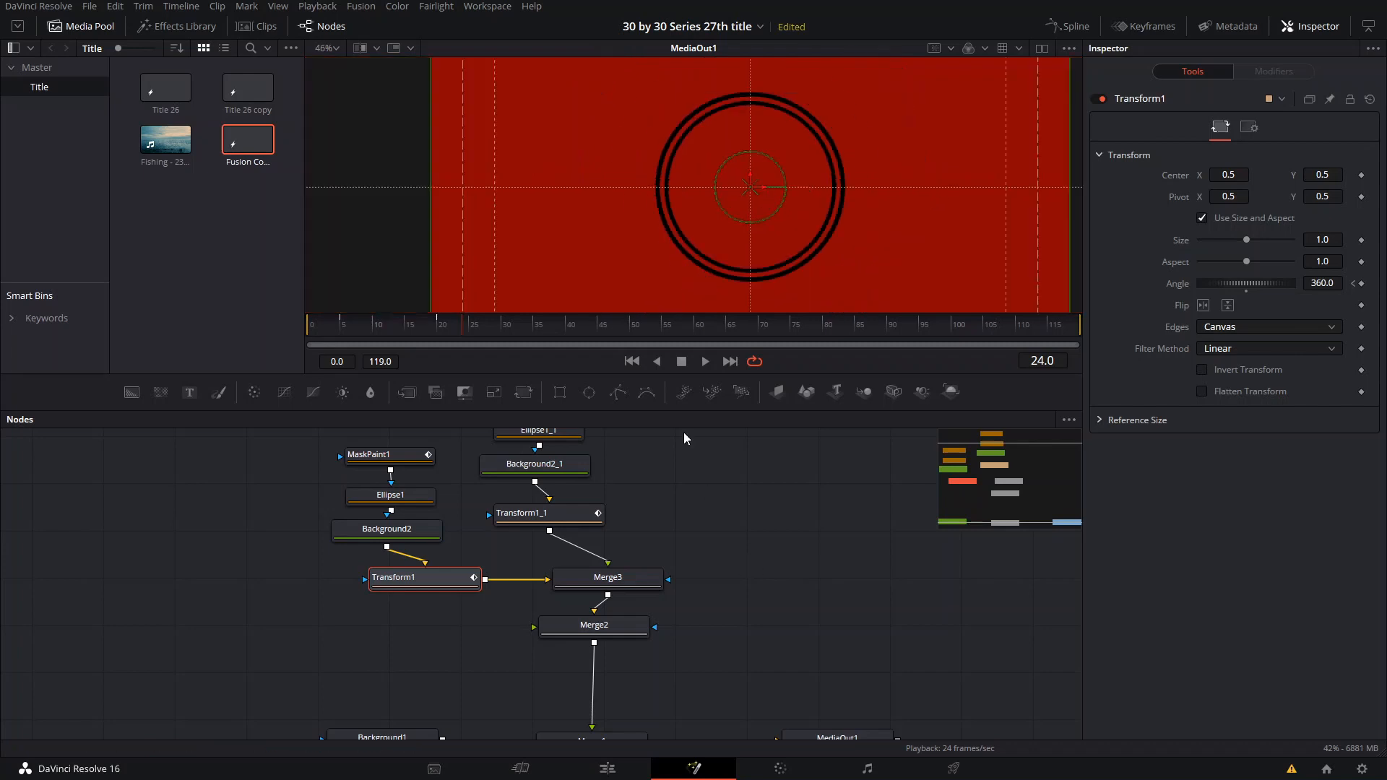
# - Keyframe both transforms' size at frame 24 and enlarge the rings: Transform1 to 1.063 at frame 29, Transform1_1 to 0.972 at frame 30
pyautogui.click(463, 329)
pyautogui.scroll(-3, 782, 201)
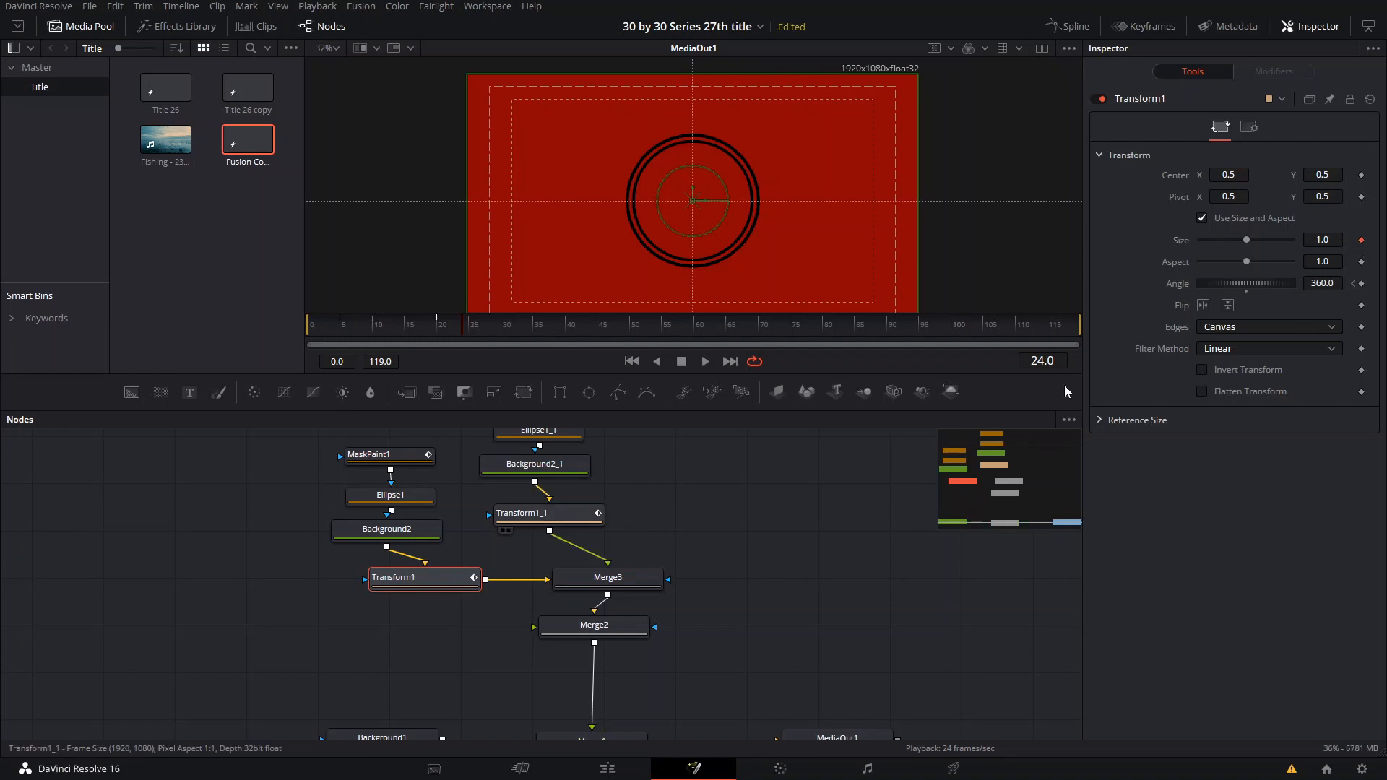
pyautogui.click(419, 577)
pyautogui.click(470, 326)
pyautogui.moveTo(469, 326); pyautogui.dragTo(495, 328)
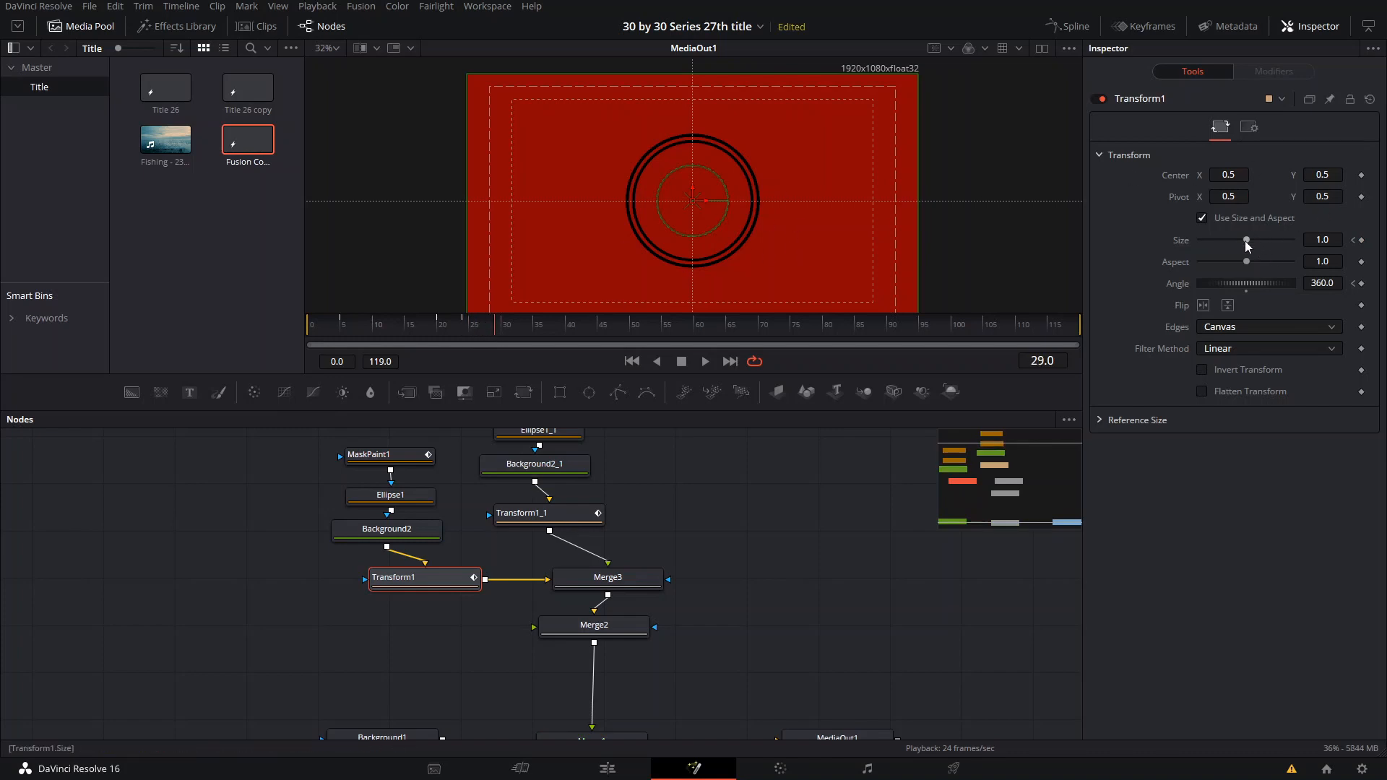
pyautogui.moveTo(1247, 242); pyautogui.dragTo(1250, 242)
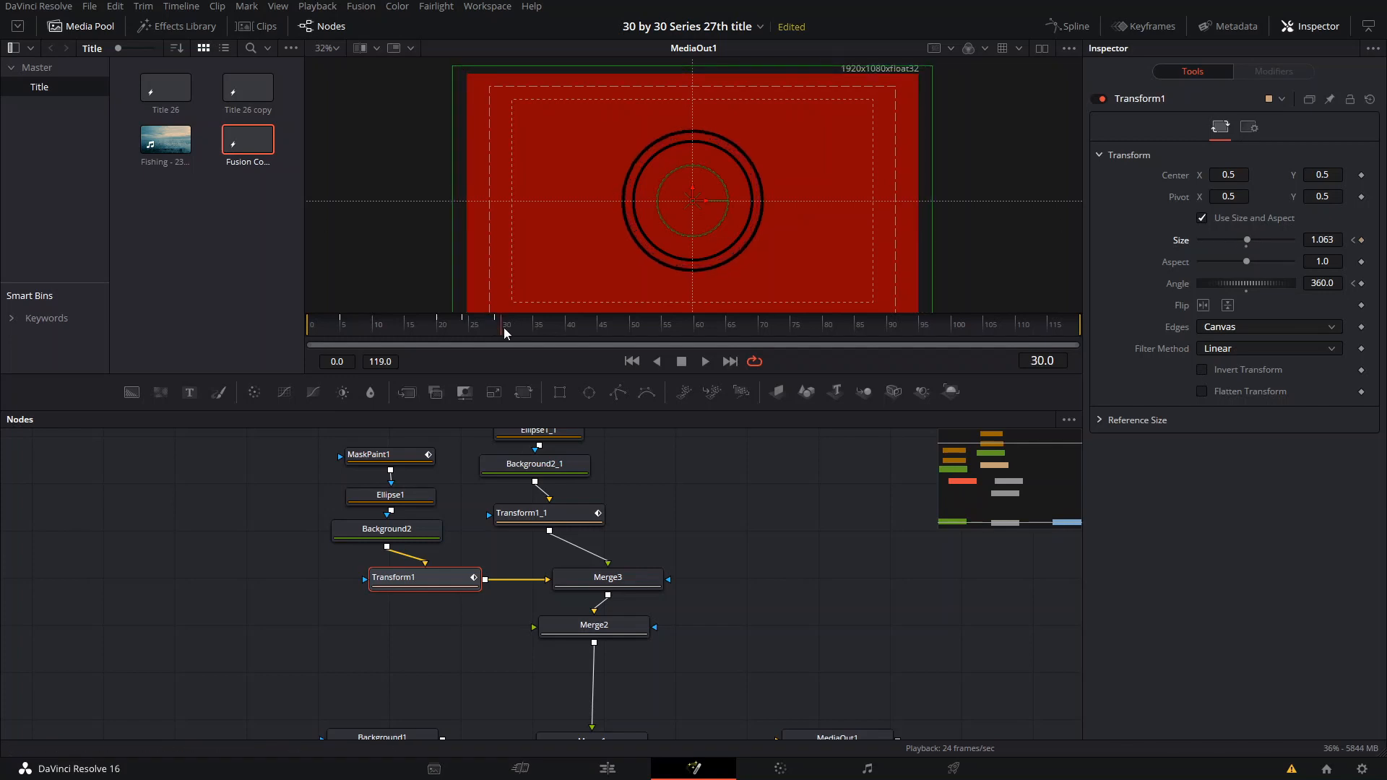
pyautogui.click(525, 515)
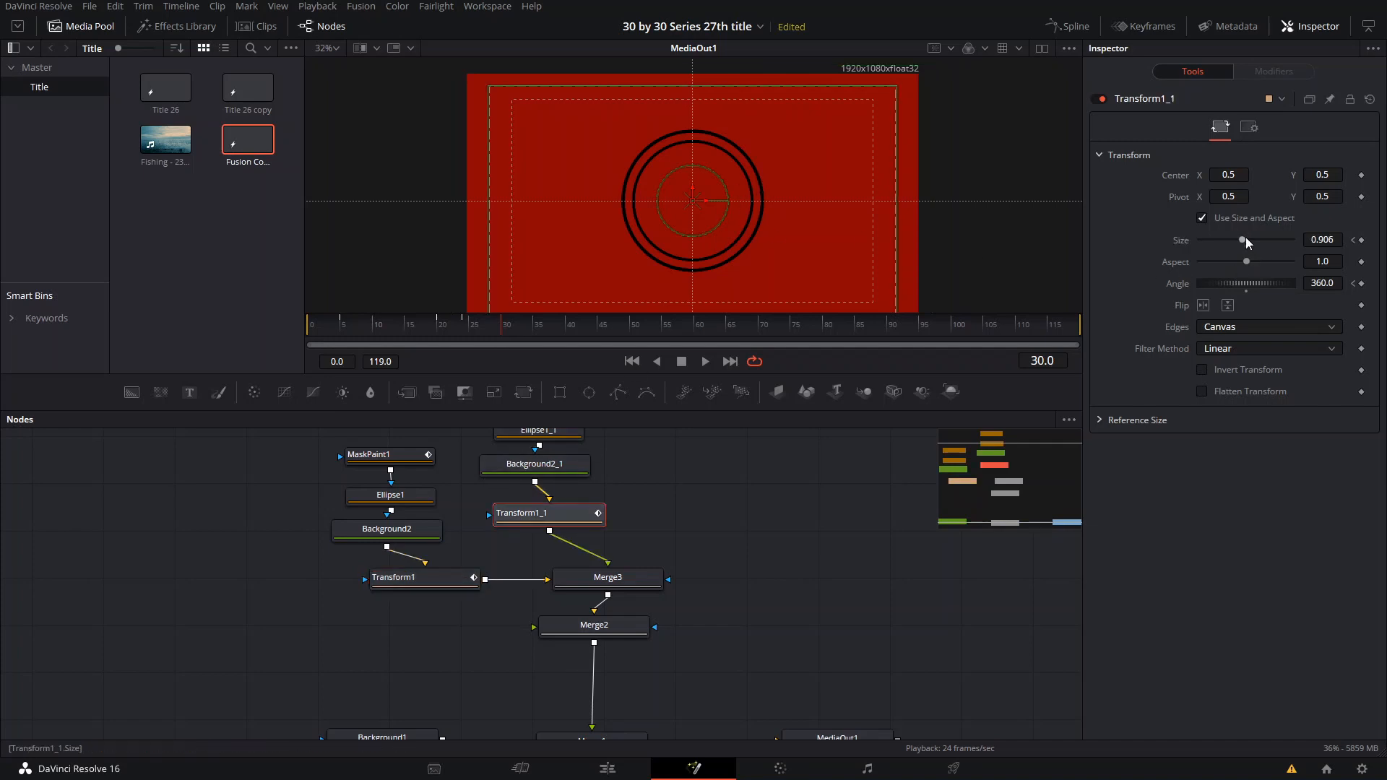
pyautogui.moveTo(1242, 242); pyautogui.dragTo(1251, 249)
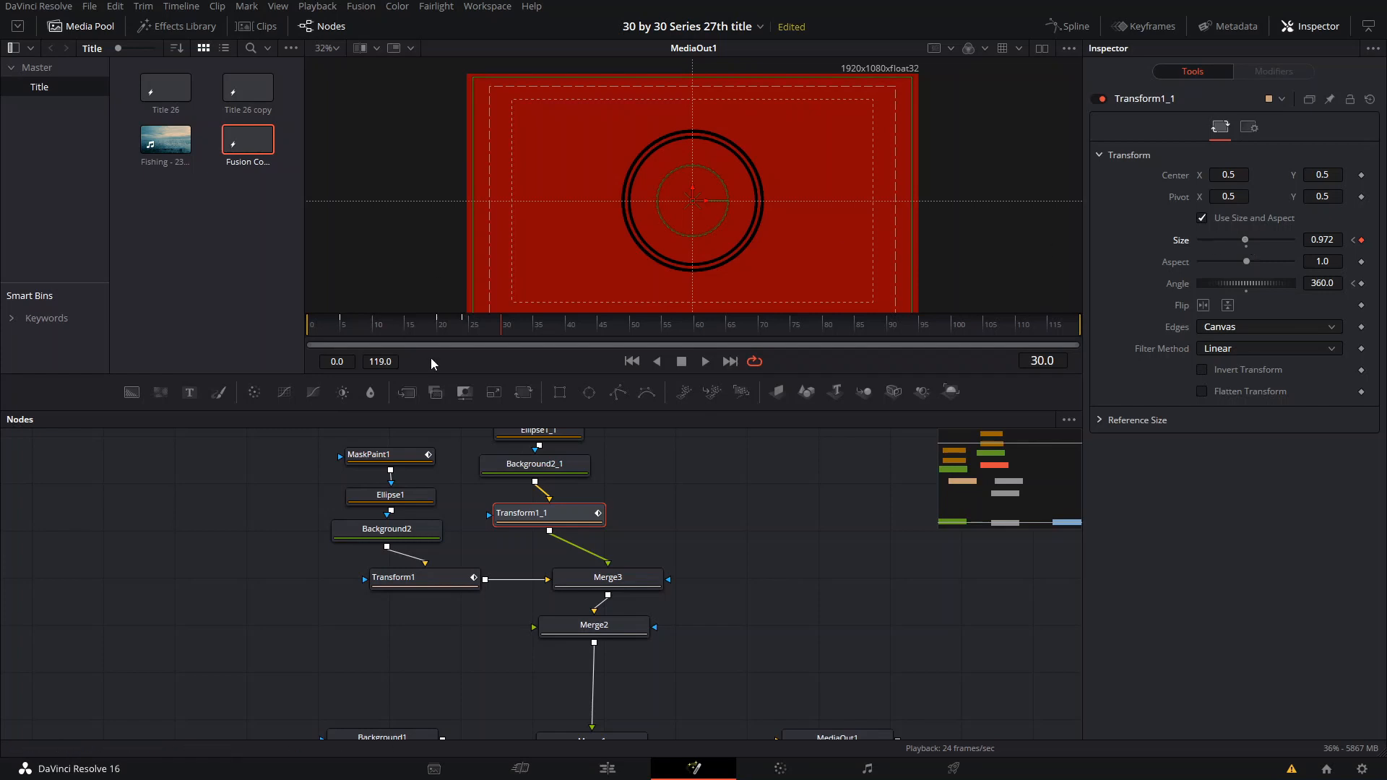
# - Return the outer ring's Transform1 size to 1.0 at frame 34
pyautogui.click(531, 328)
pyautogui.click(402, 582)
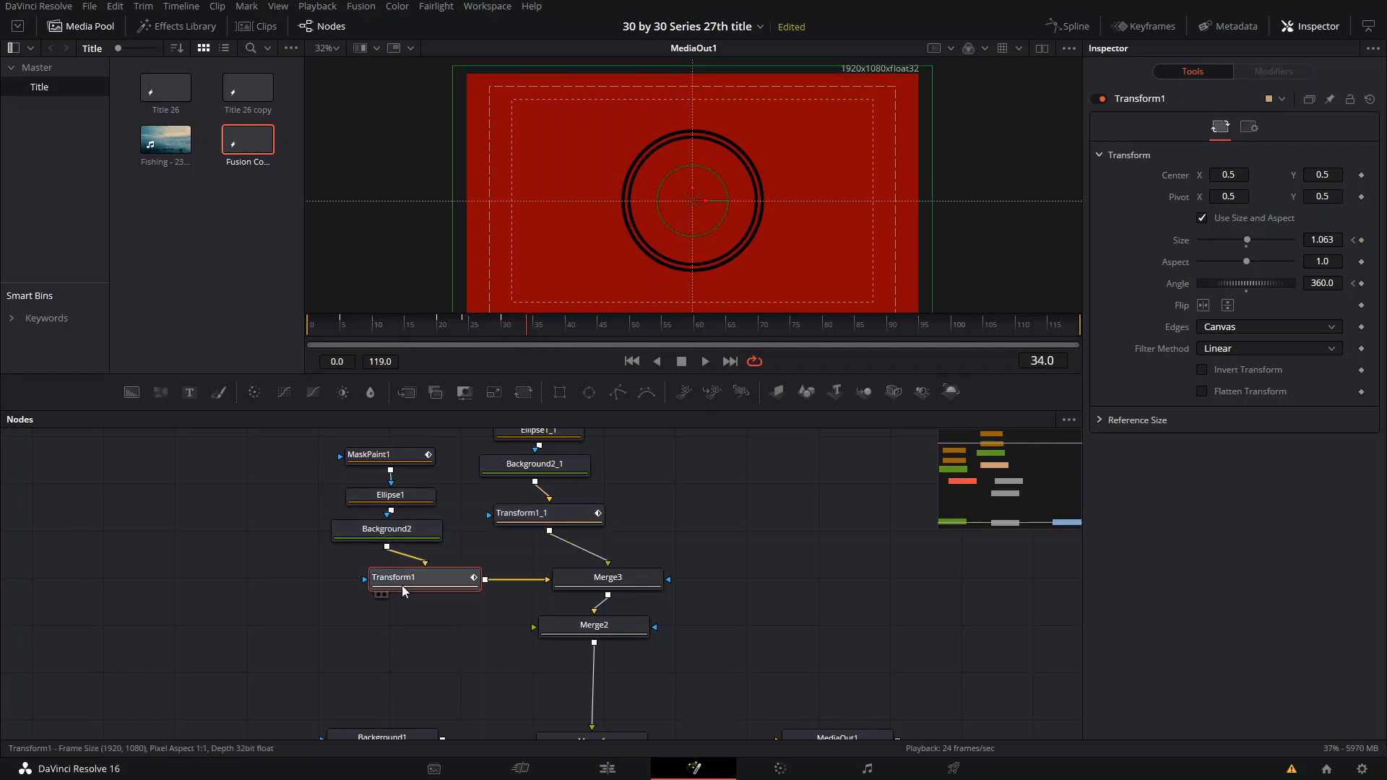
pyautogui.click(461, 328)
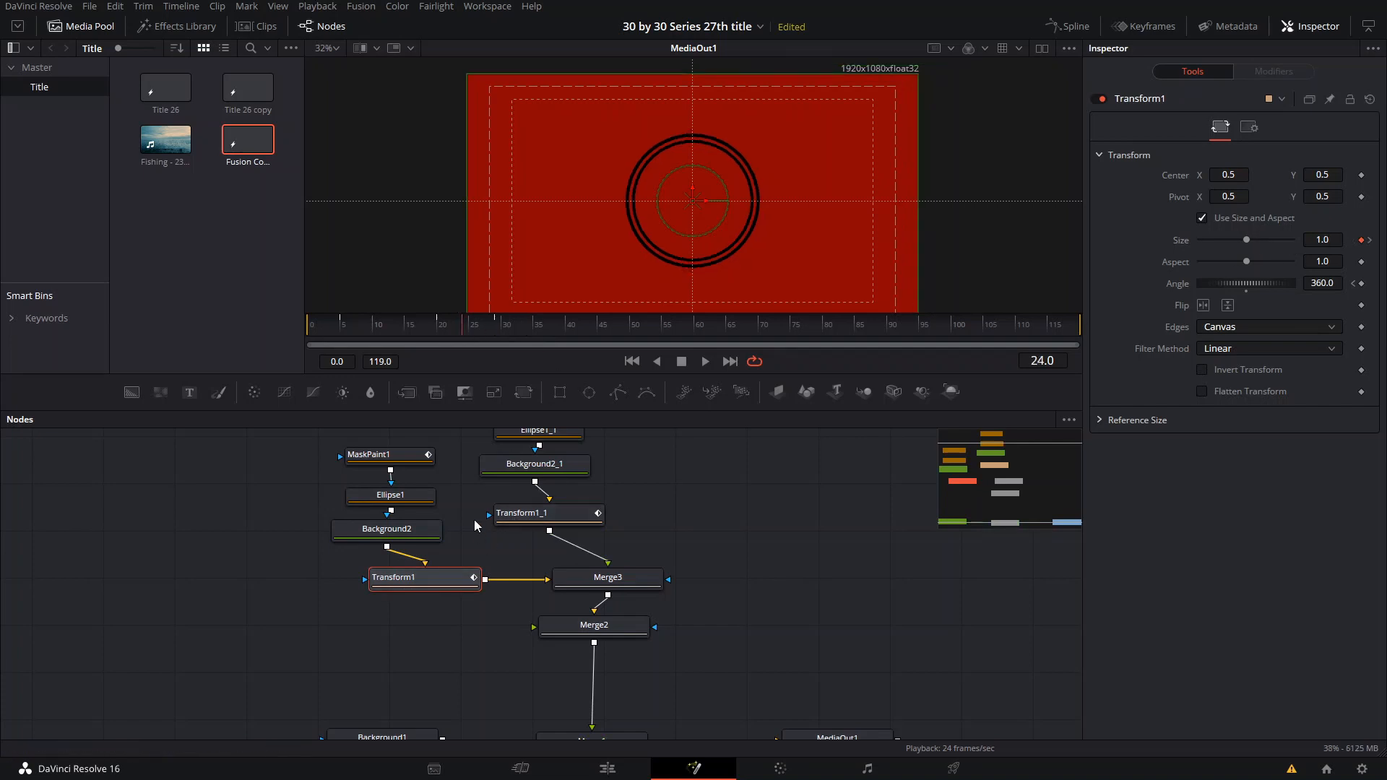
pyautogui.click(527, 328)
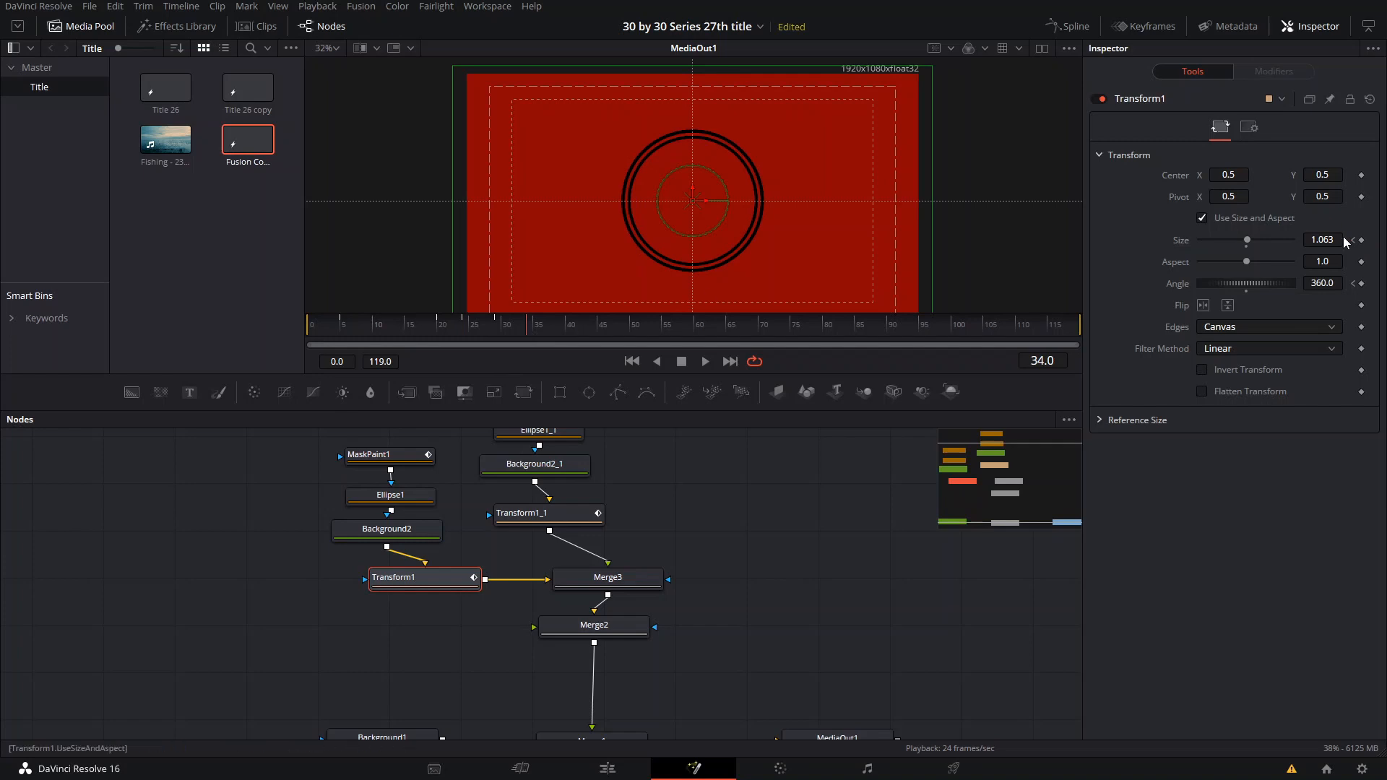
pyautogui.click(1322, 239)
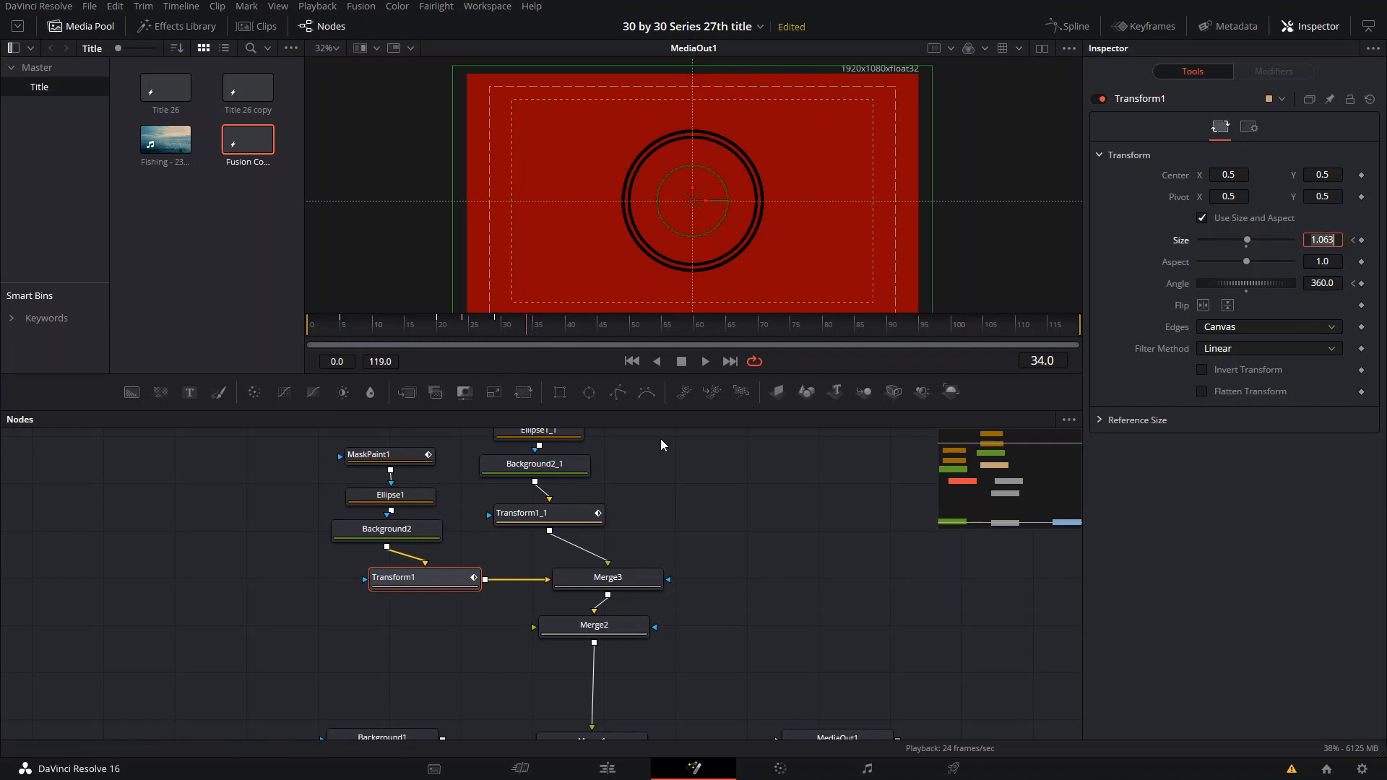
pyautogui.write('1')
pyautogui.press('Tab')
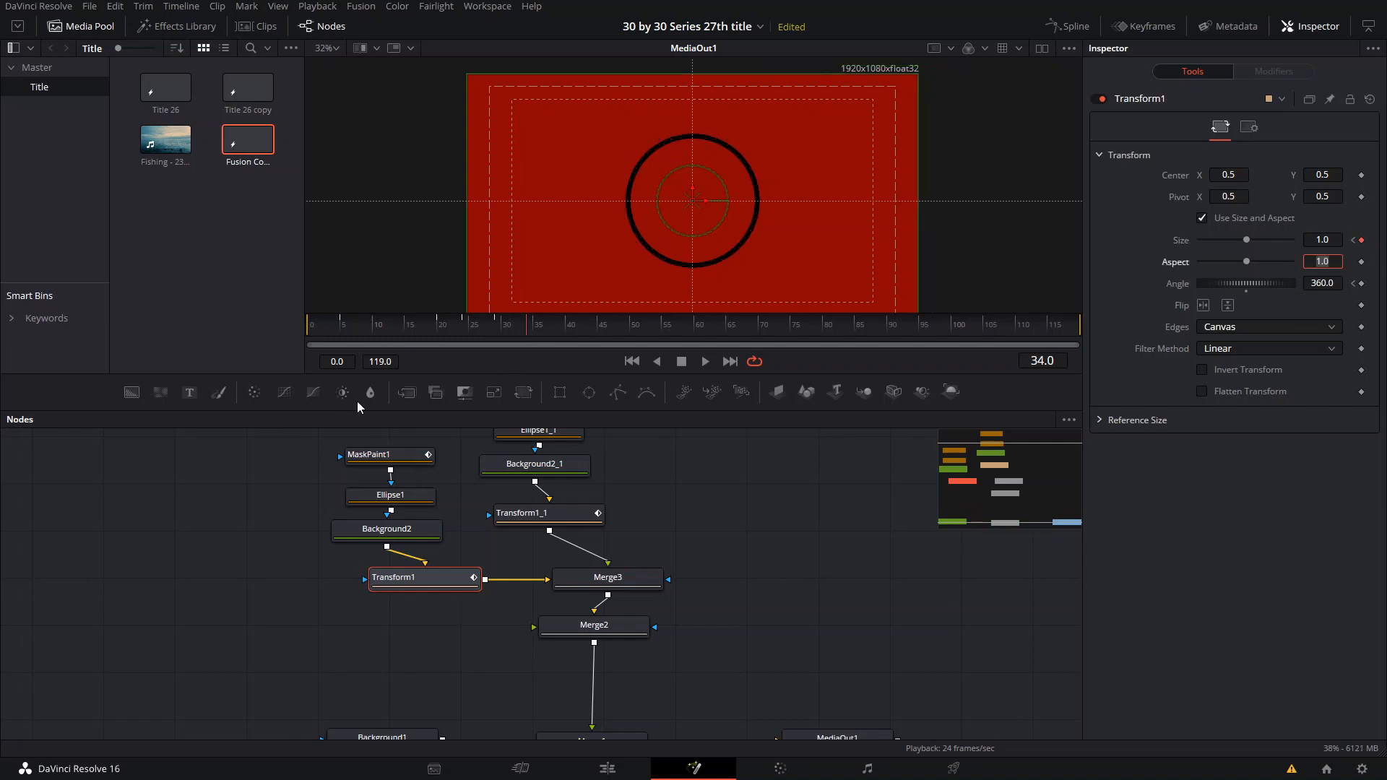
# - Copy the Transform1_1 size of 0.906 from frame 24 and apply it at frame 34
pyautogui.click(531, 514)
pyautogui.click(463, 330)
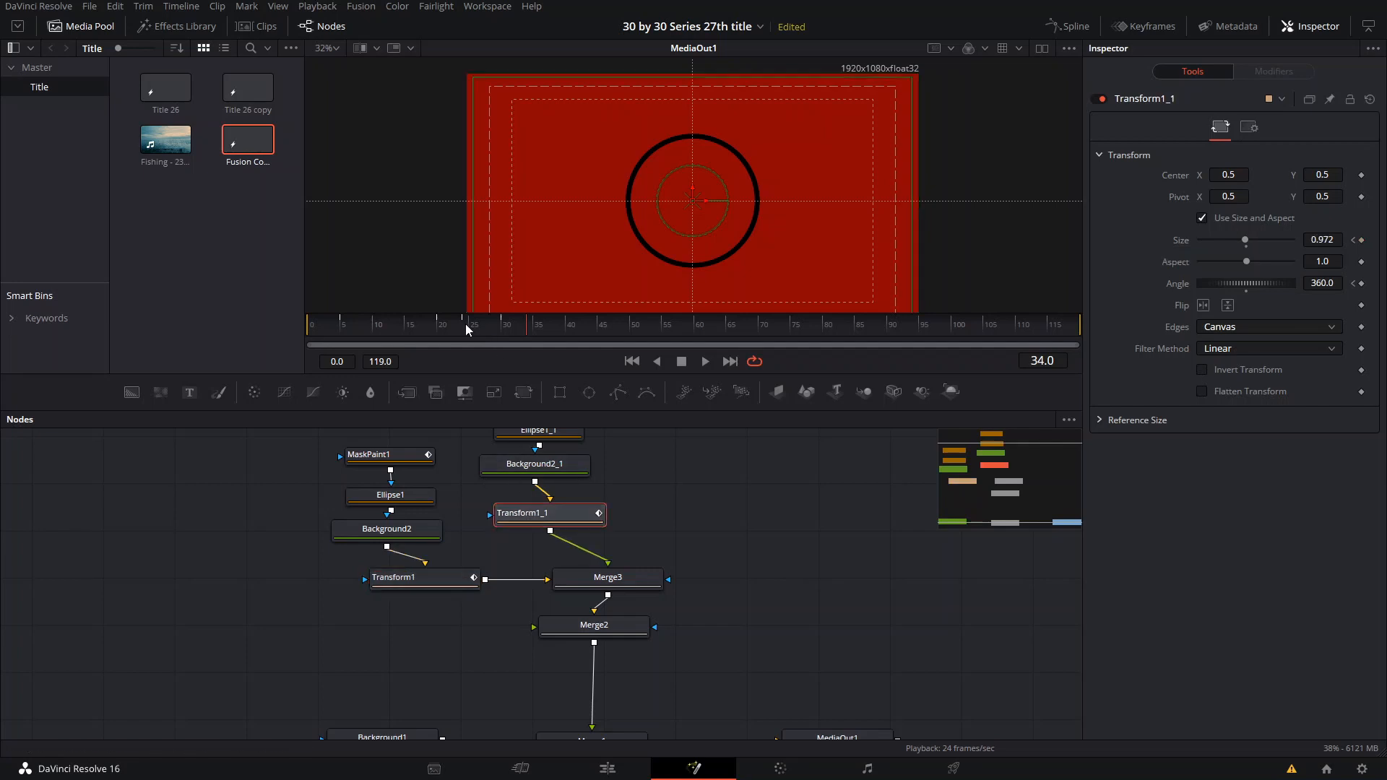
pyautogui.click(1322, 239)
pyautogui.hotkey('ctrl', 'c')
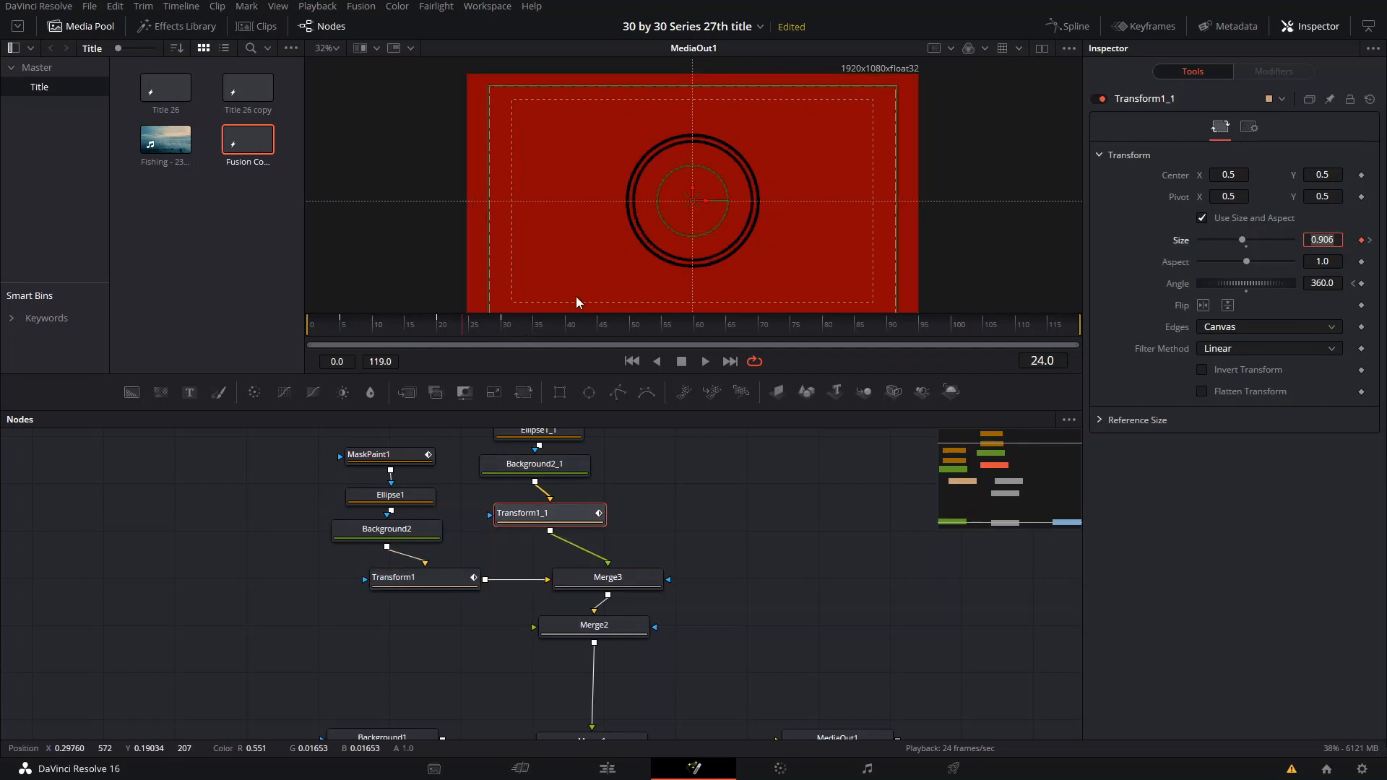
pyautogui.moveTo(521, 328); pyautogui.dragTo(530, 328)
pyautogui.hotkey('ctrl', 'v')
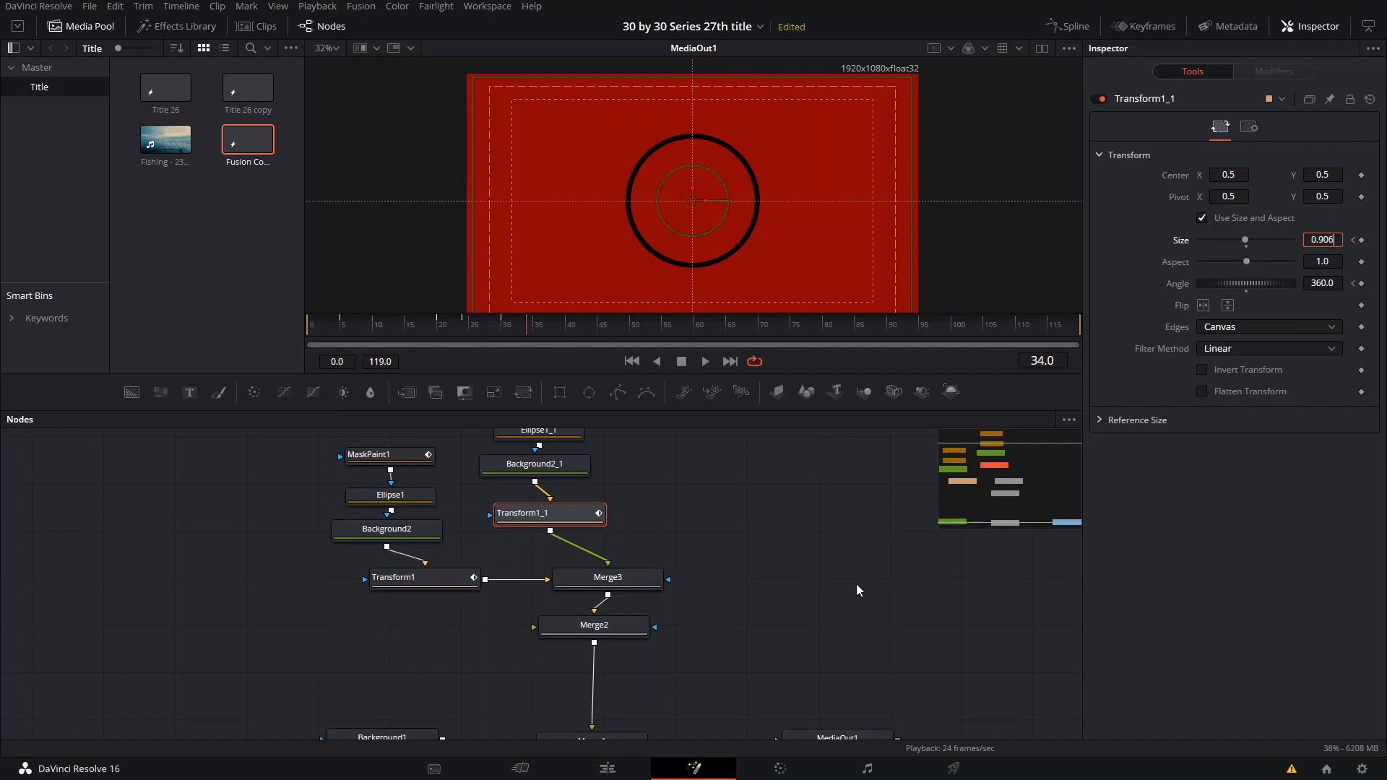
pyautogui.click(857, 585)
# - Play and scrub from about frame 20 to check how both rings grow and shrink around frame 30
pyautogui.moveTo(435, 331)
pyautogui.mouseDown()
pyautogui.moveTo(495, 328)
pyautogui.moveTo(430, 335)
pyautogui.mouseUp()
pyautogui.press('space')
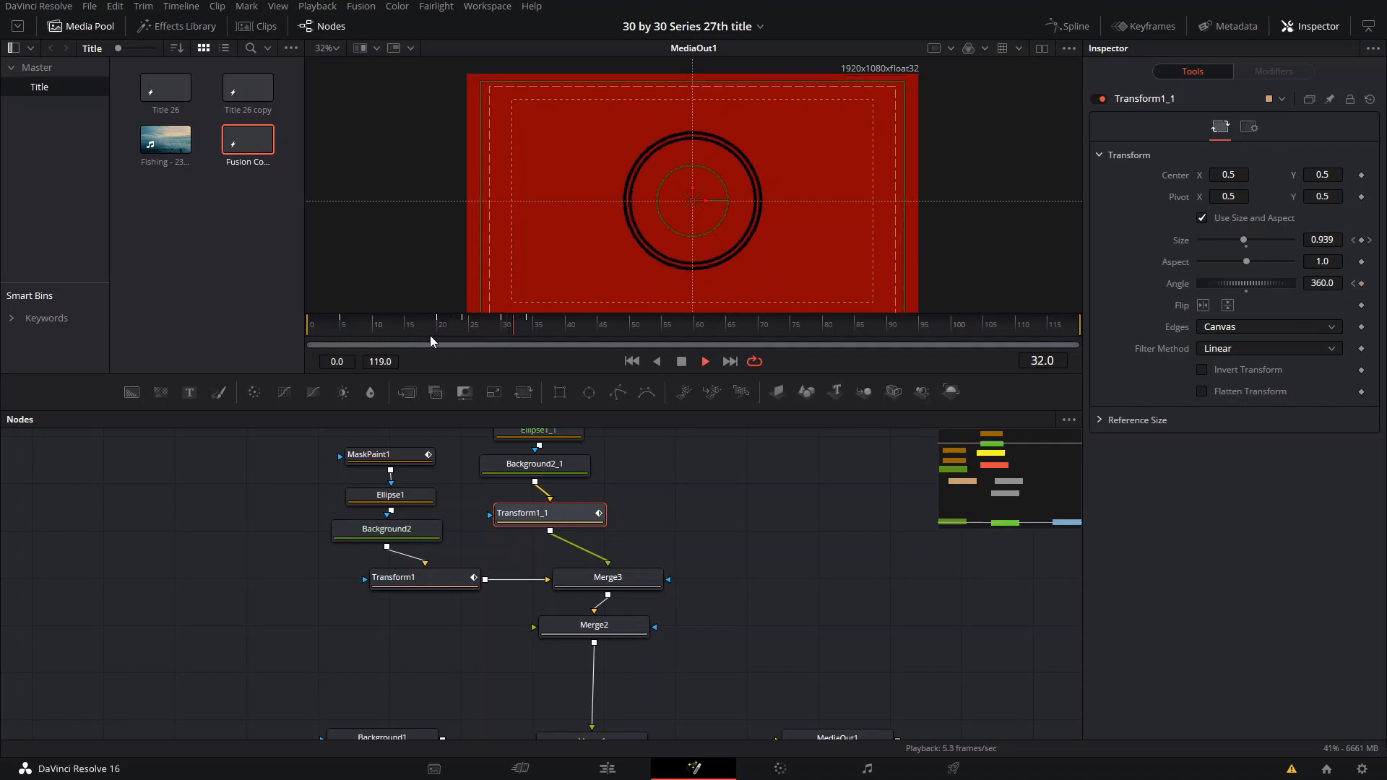
pyautogui.press('space')
pyautogui.moveTo(449, 331); pyautogui.dragTo(506, 331)
pyautogui.press('space')
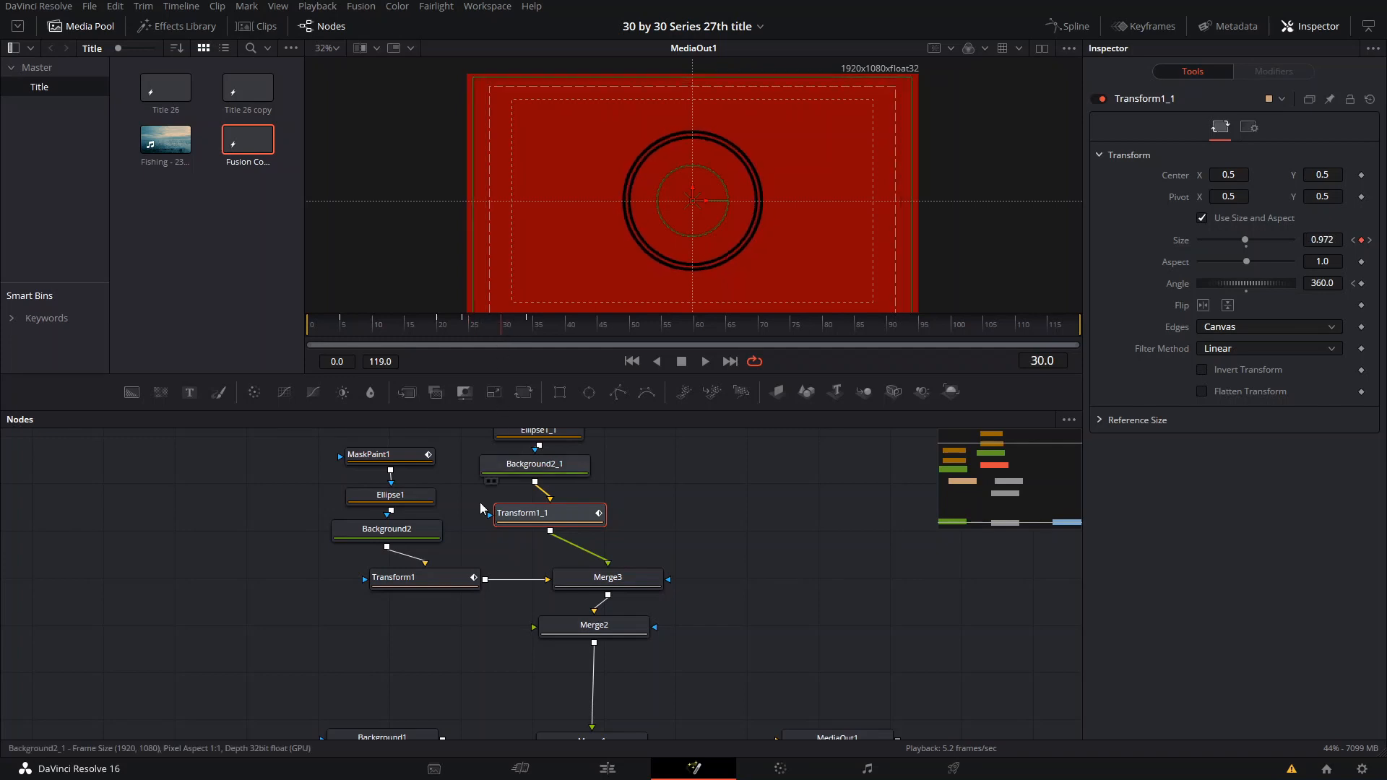
pyautogui.click(442, 576)
pyautogui.moveTo(501, 327); pyautogui.dragTo(501, 328)
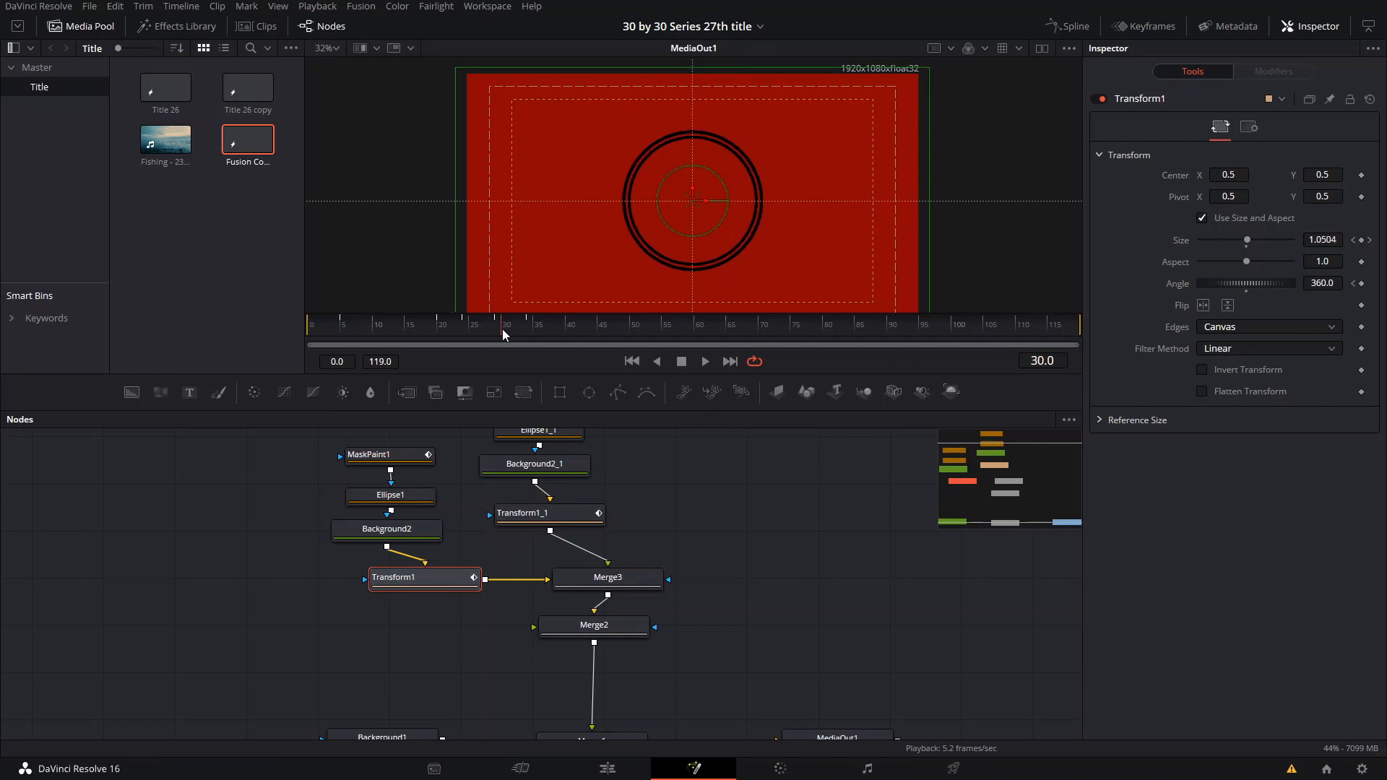
pyautogui.click(529, 517)
# - Add a Text node in the empty graph area beside Transform1_1
pyautogui.moveTo(723, 502); pyautogui.dragTo(357, 583)
pyautogui.click(347, 432)
pyautogui.click(189, 392)
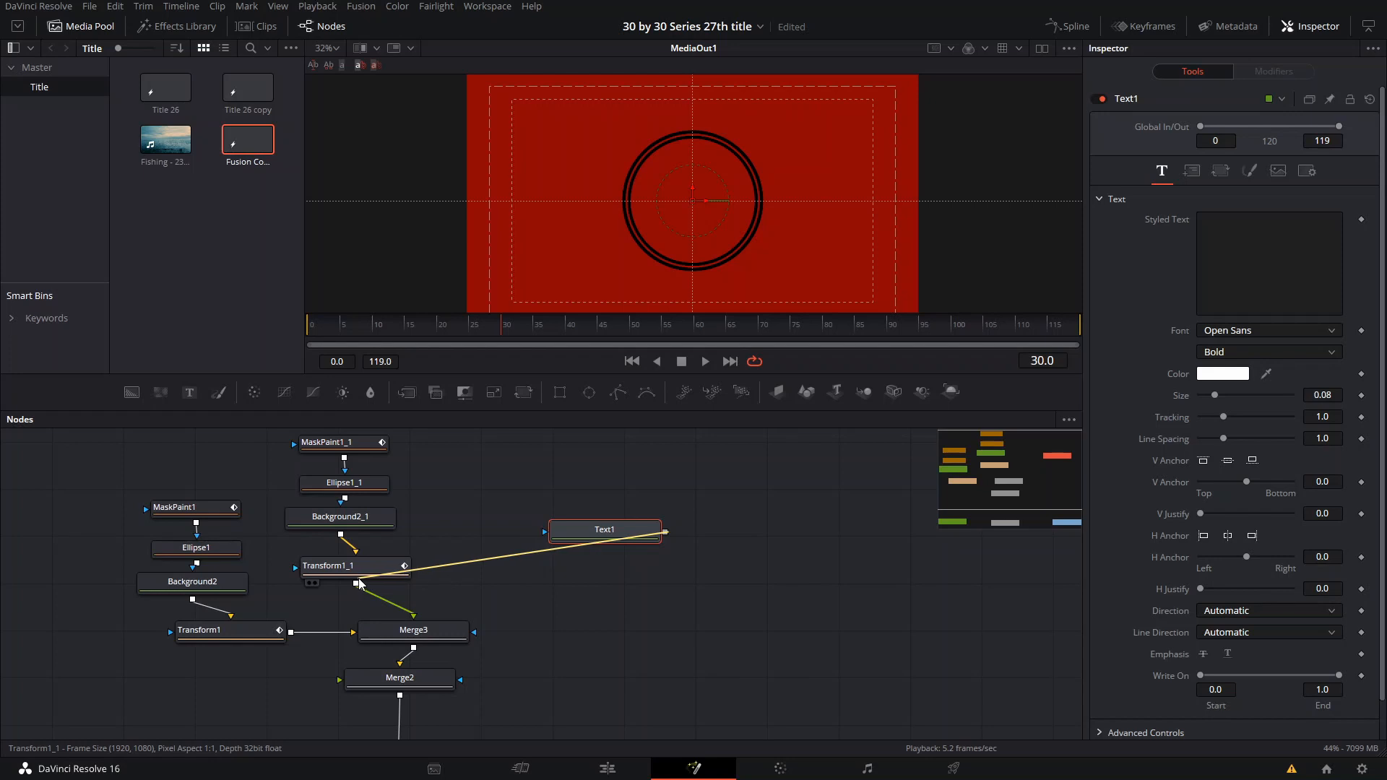
# - Merge Text1 over the output of Transform1_1 and rearrange the text and inner ring nodes around the new merge
pyautogui.click(582, 568)
pyautogui.moveTo(582, 568); pyautogui.dragTo(483, 578)
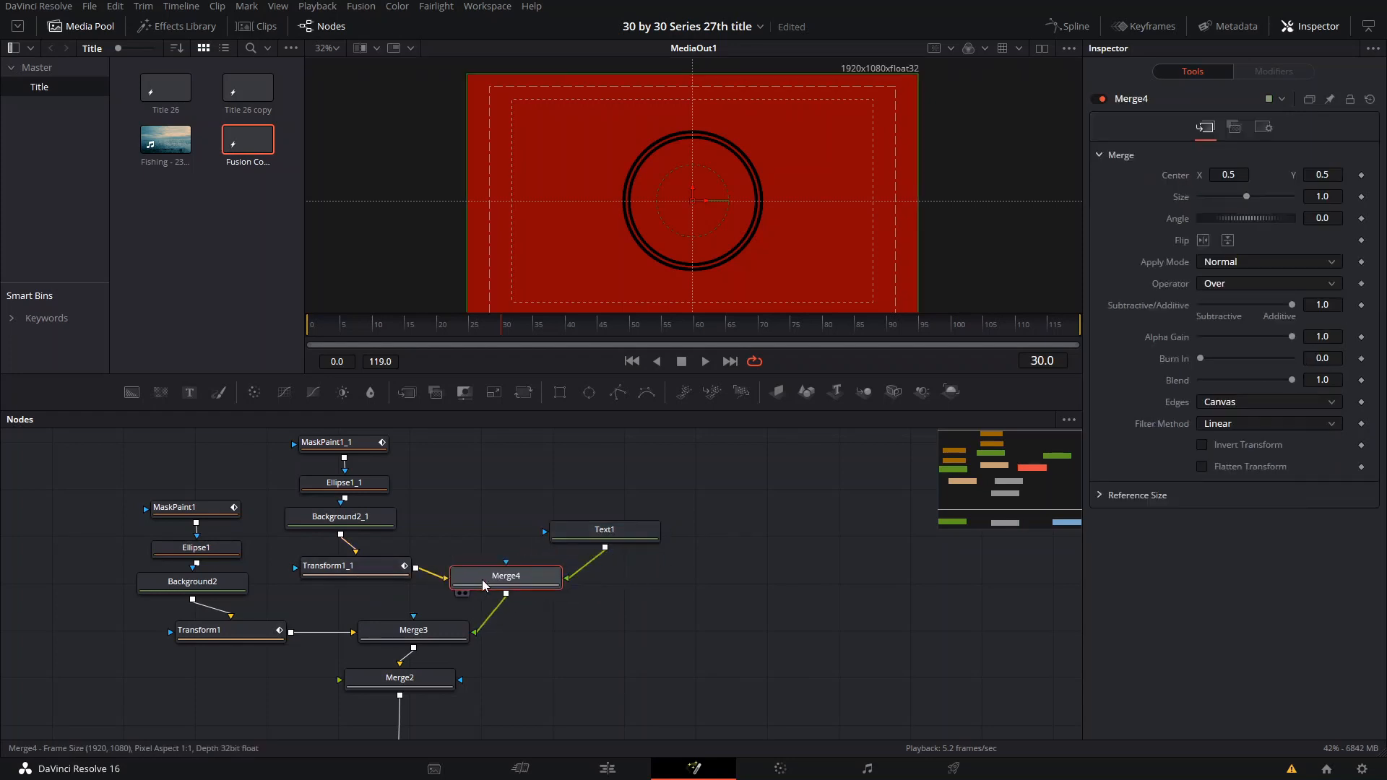
pyautogui.moveTo(539, 504); pyautogui.dragTo(586, 521)
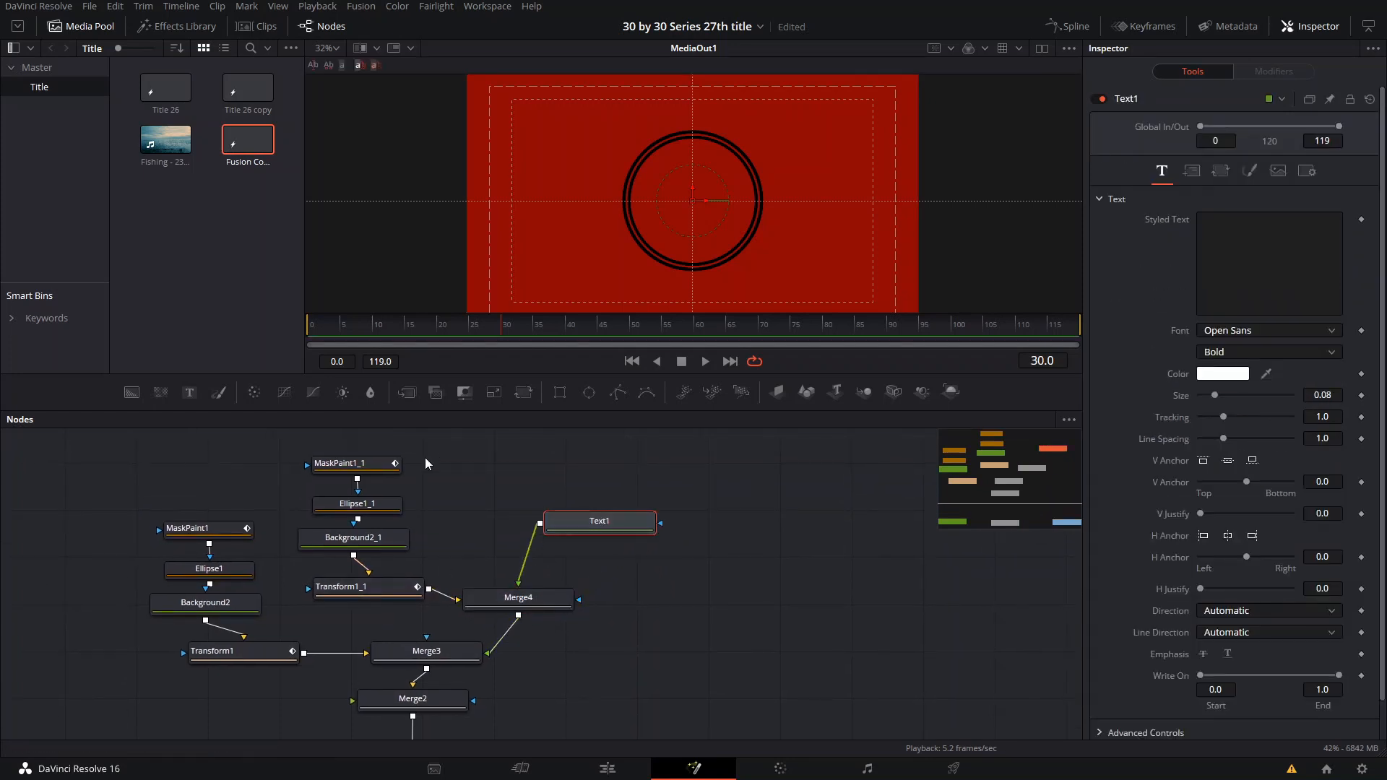
pyautogui.moveTo(424, 457); pyautogui.dragTo(352, 570)
# - Enter MAIN TITLE as Text1's styled text and replace it with SUALVI
pyautogui.click(596, 527)
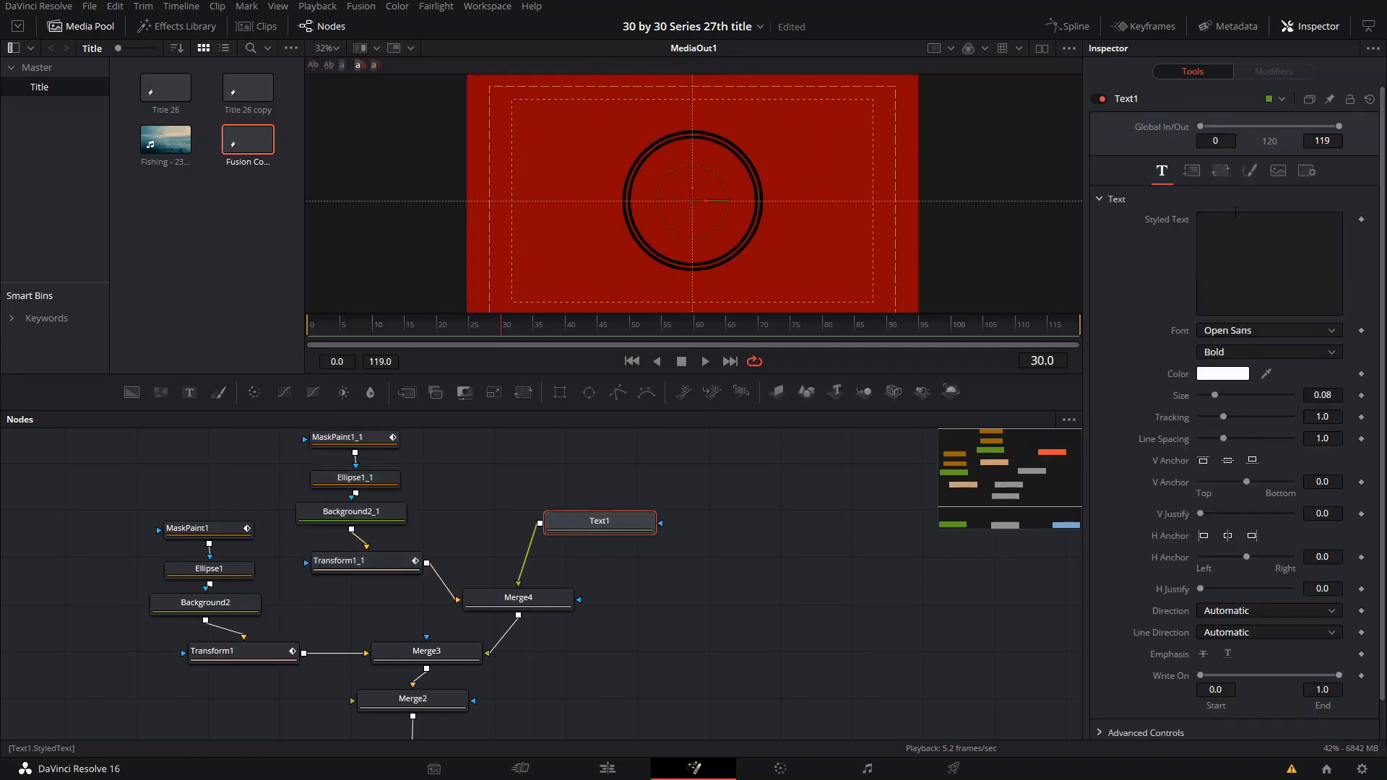
pyautogui.click(1231, 235)
pyautogui.write('MAIN TITLE')
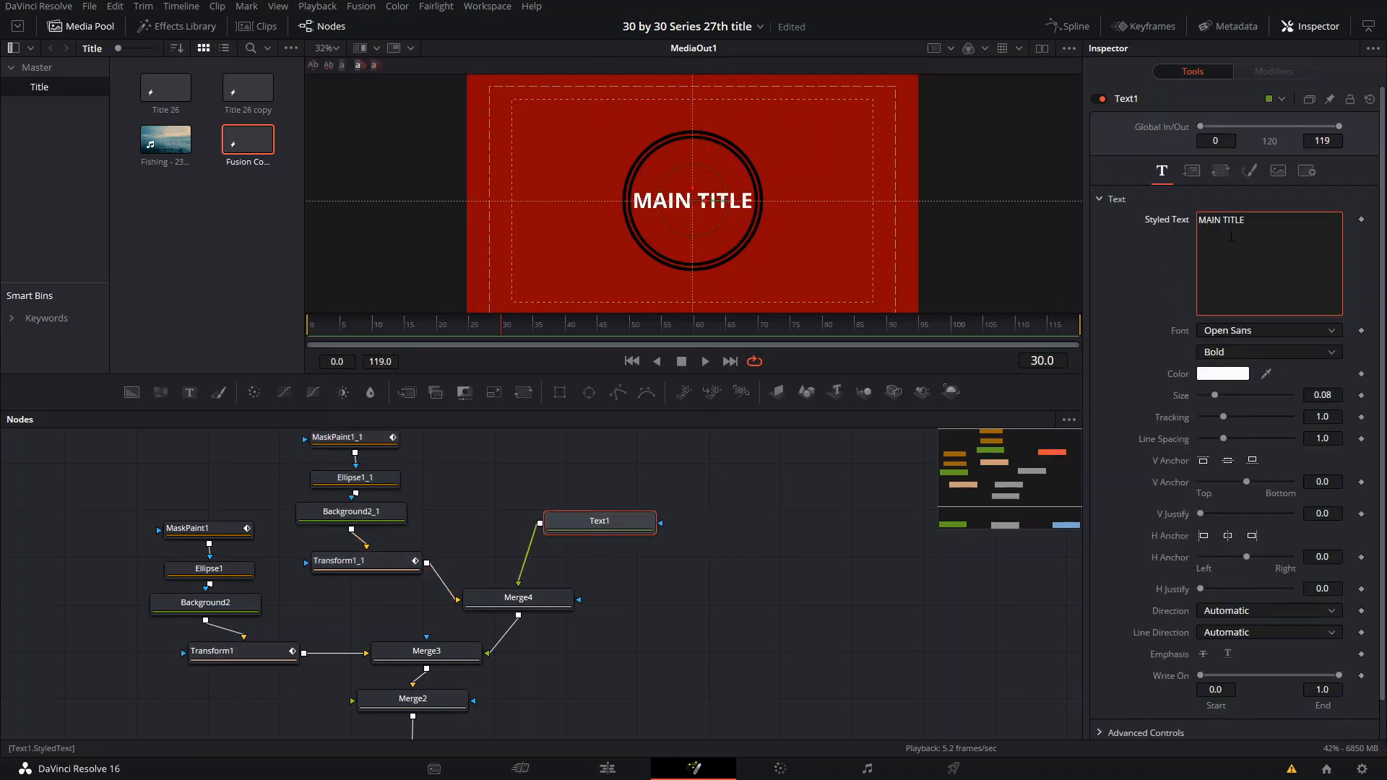
pyautogui.hotkey('ctrl', 'a')
pyautogui.write('SUALVI')
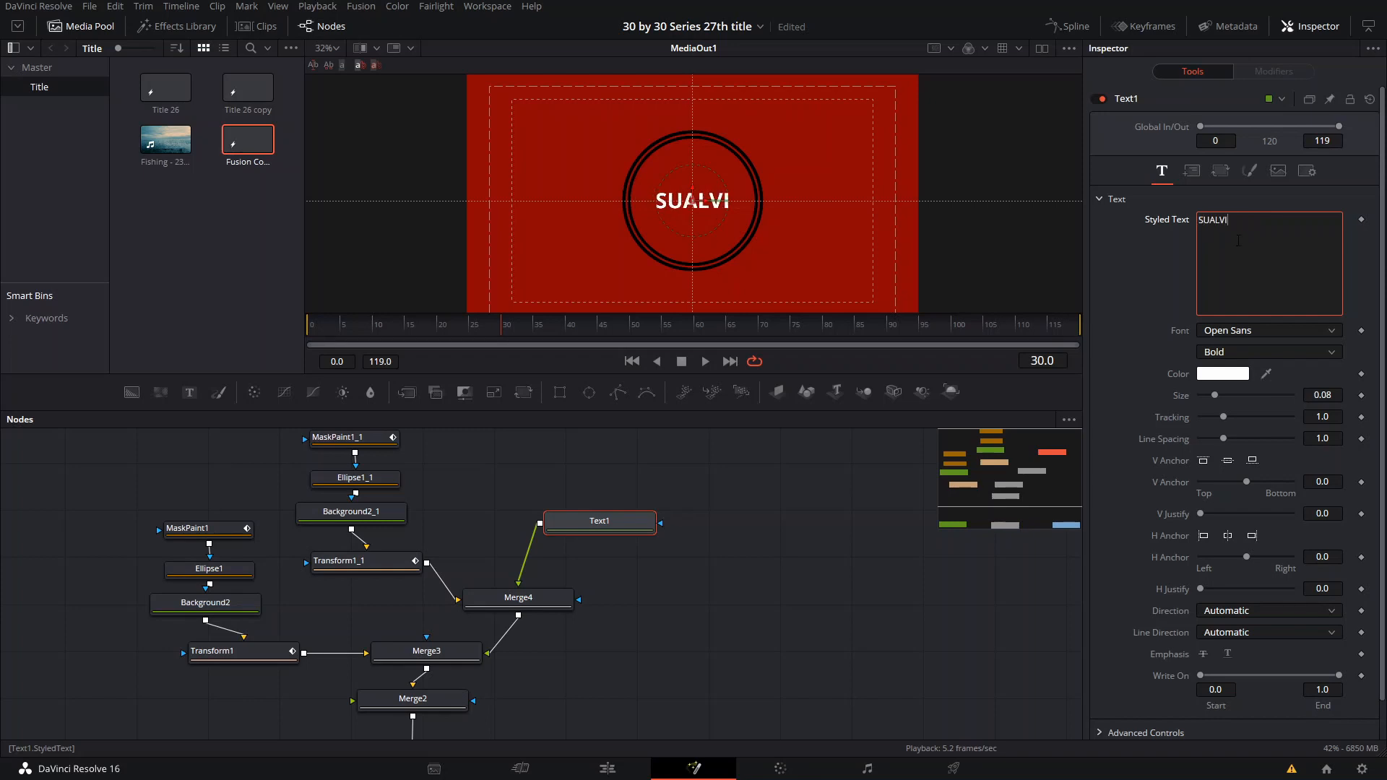
# - Try the Light style on the title, then set it to Regular and enlarge the text to about 0.137
pyautogui.moveTo(1202, 396); pyautogui.dragTo(1242, 393)
pyautogui.click(1232, 352)
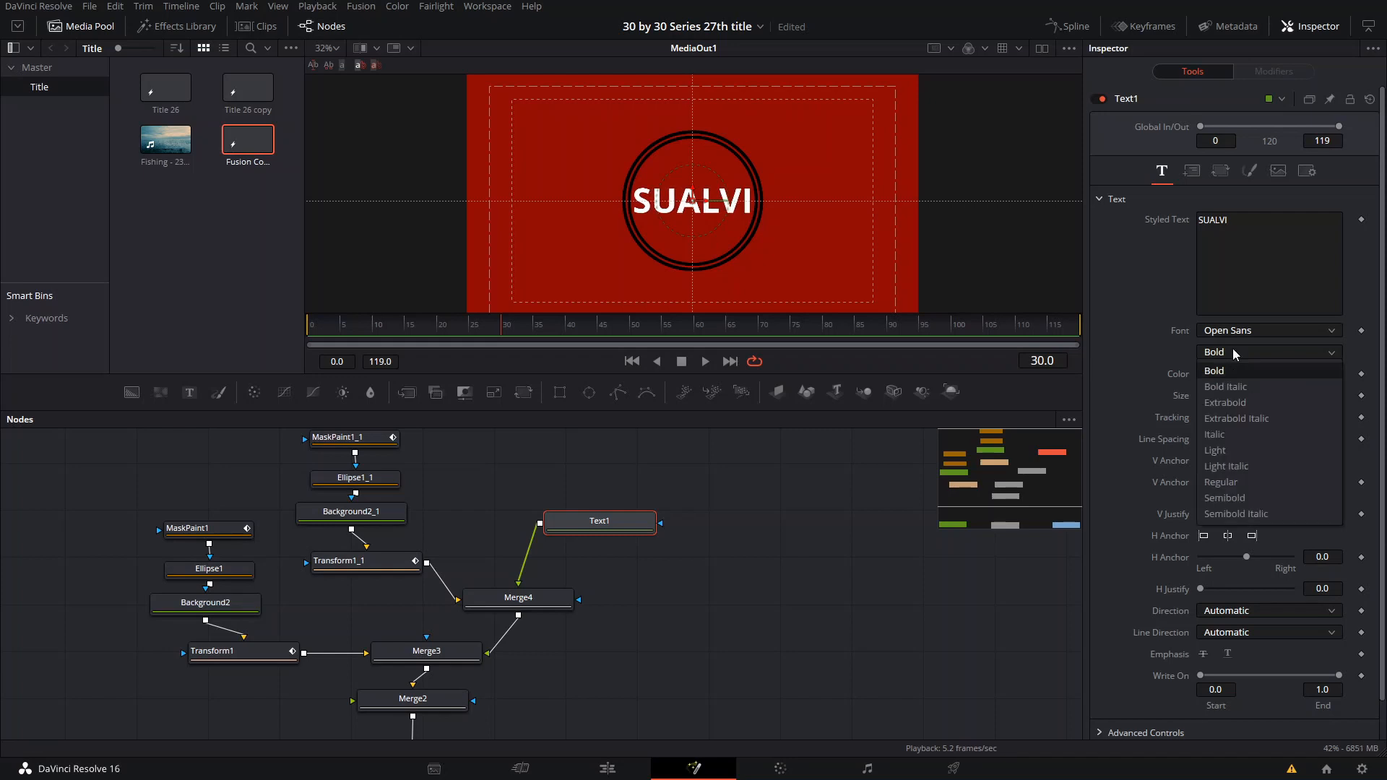
pyautogui.click(1232, 450)
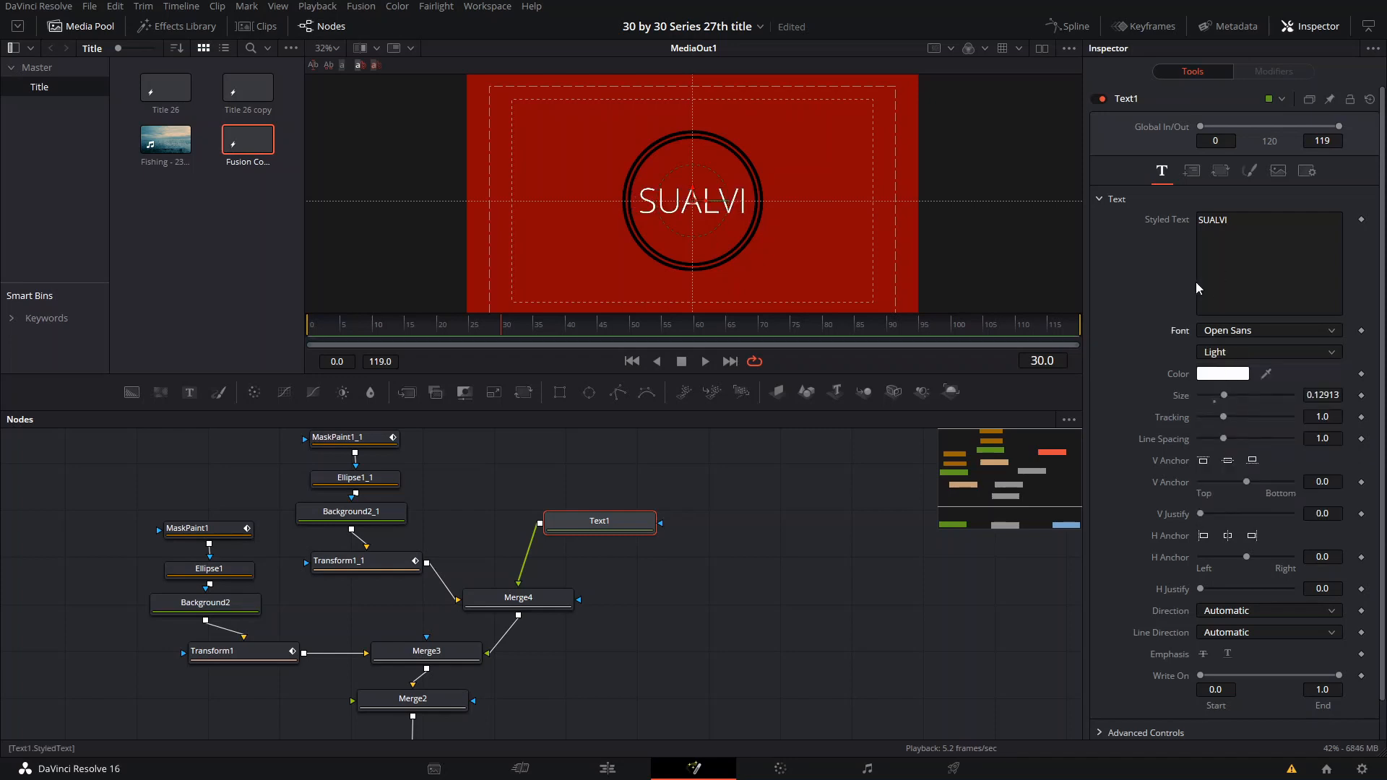
pyautogui.click(1247, 352)
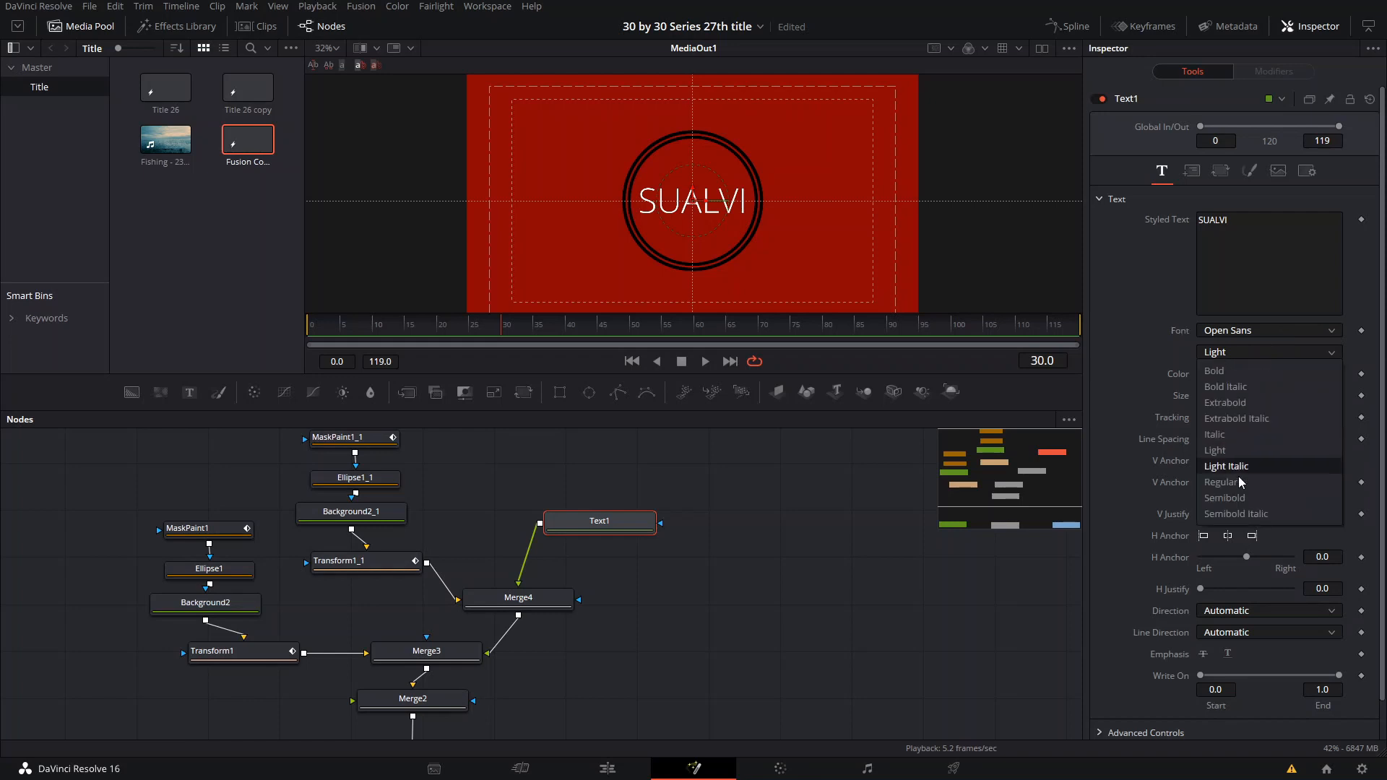
pyautogui.click(1236, 481)
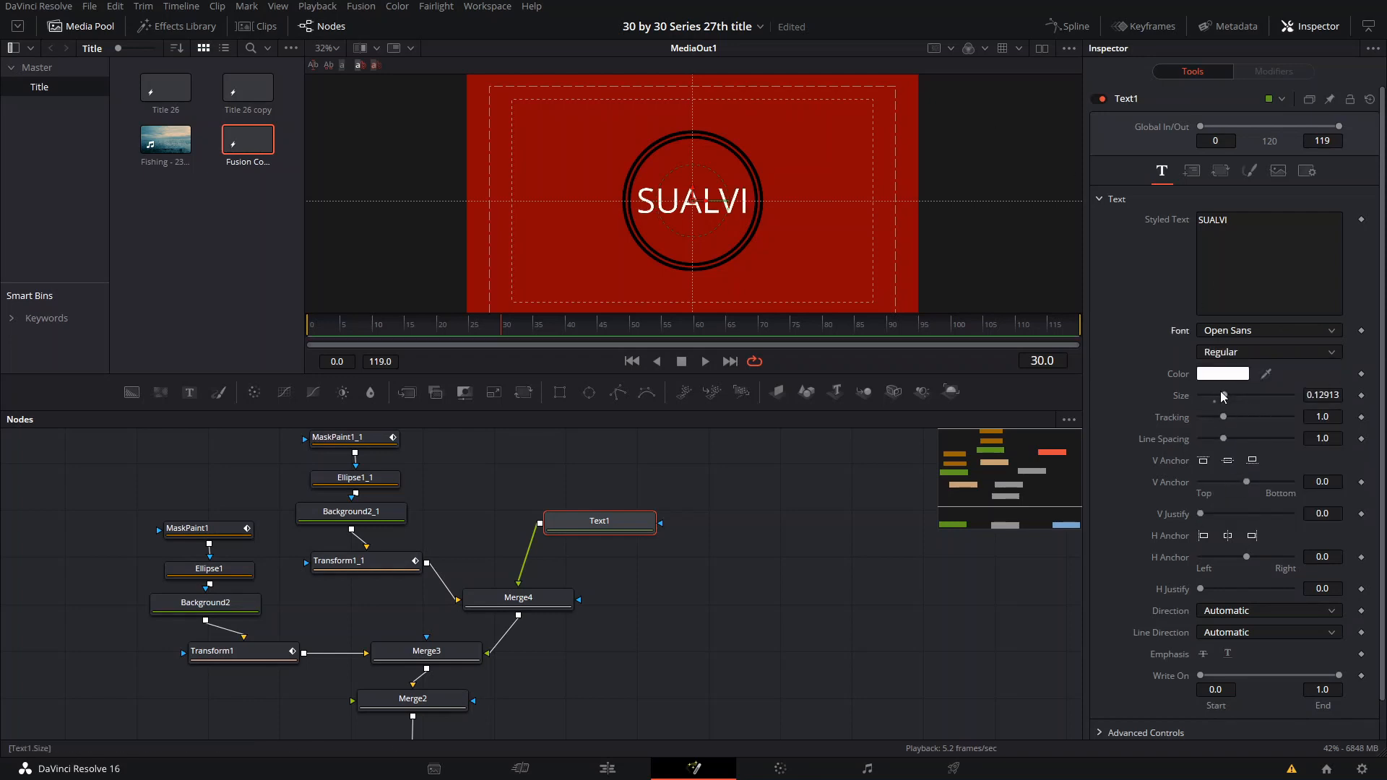
pyautogui.moveTo(1223, 396); pyautogui.dragTo(1236, 396)
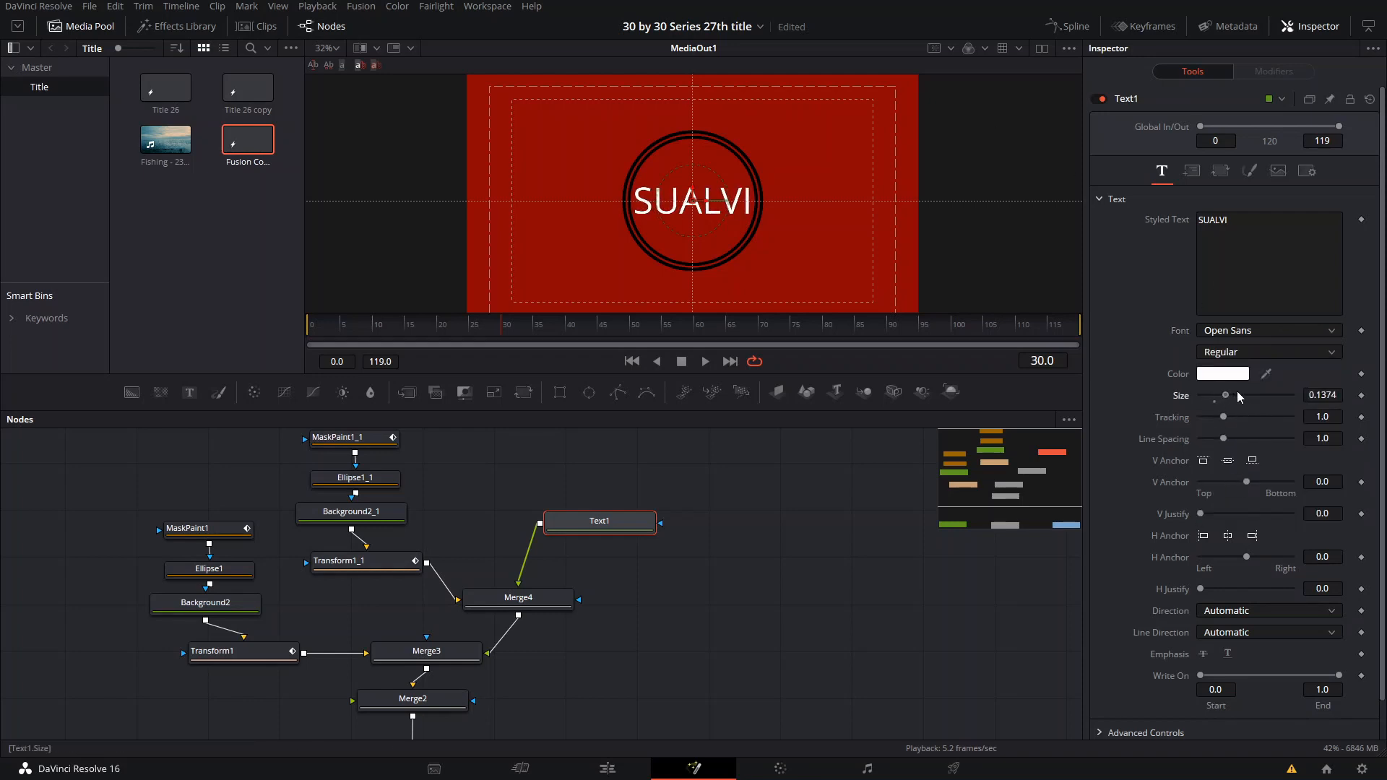
# - Add size keyframes to Text1 at frames 29 and 30
pyautogui.scroll(2, 728, 211)
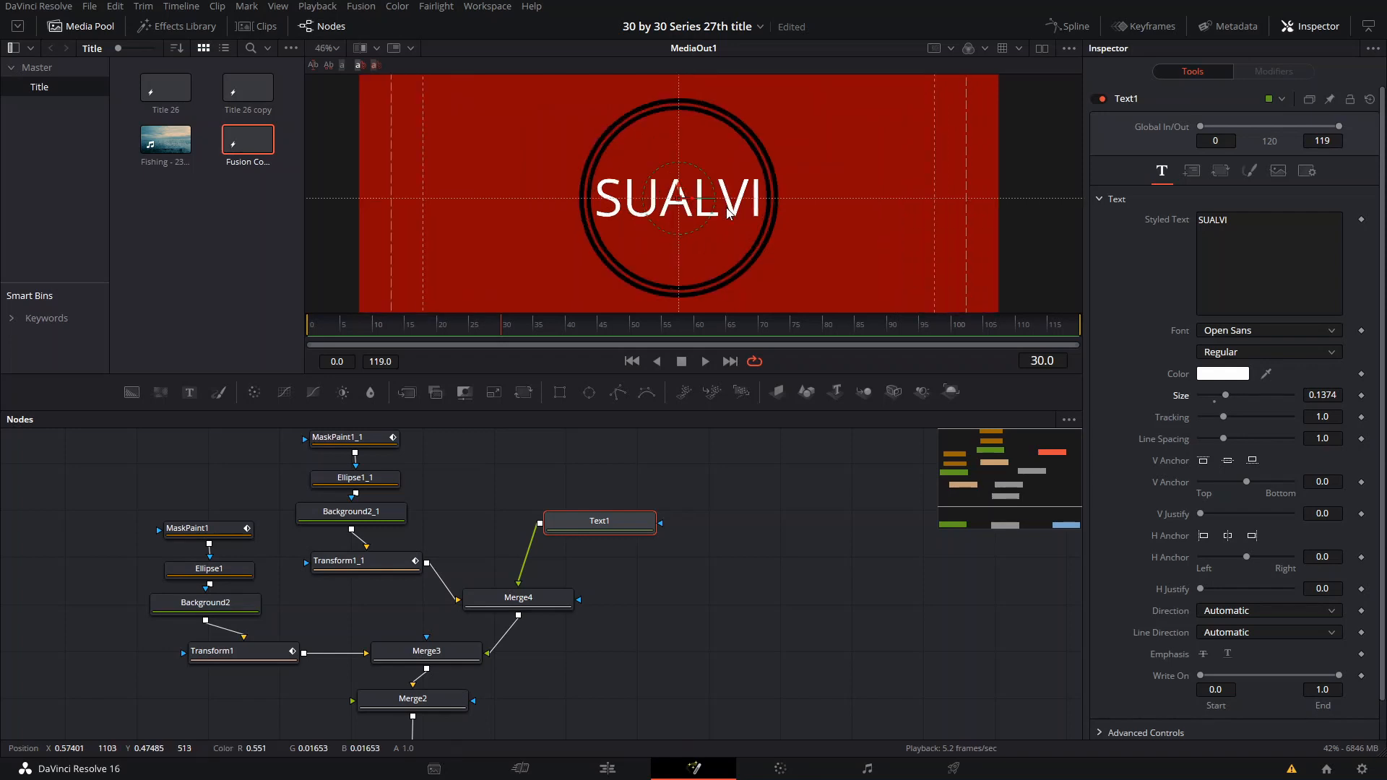
pyautogui.press('Left')
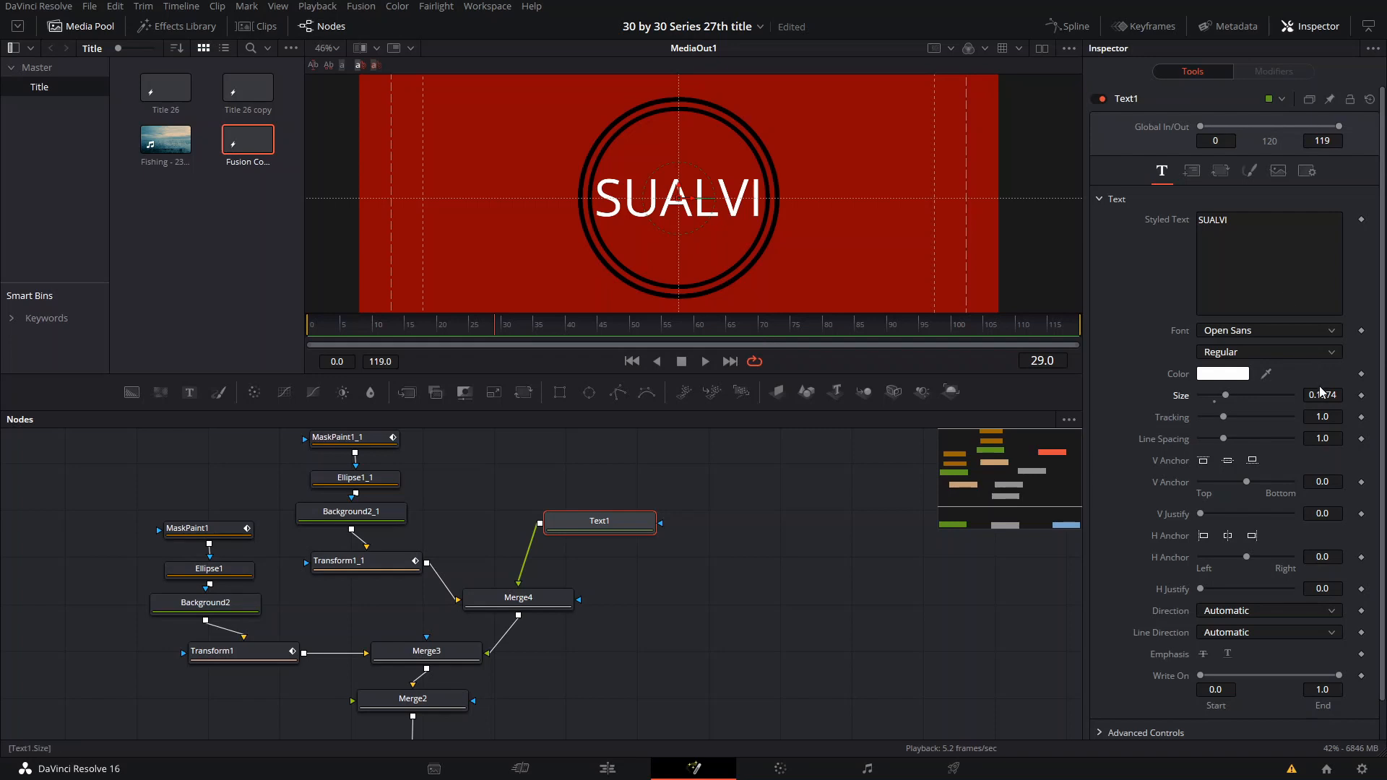
pyautogui.click(1361, 395)
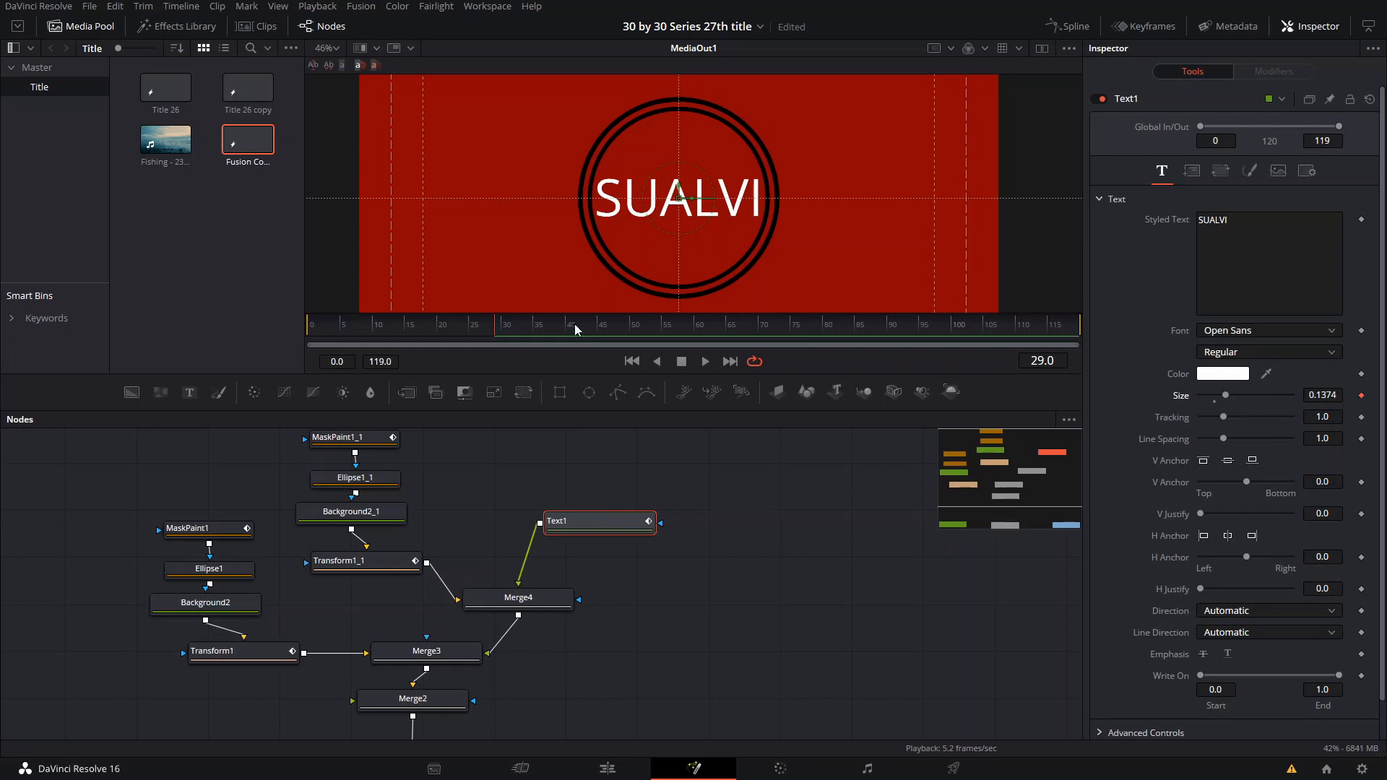
pyautogui.click(503, 333)
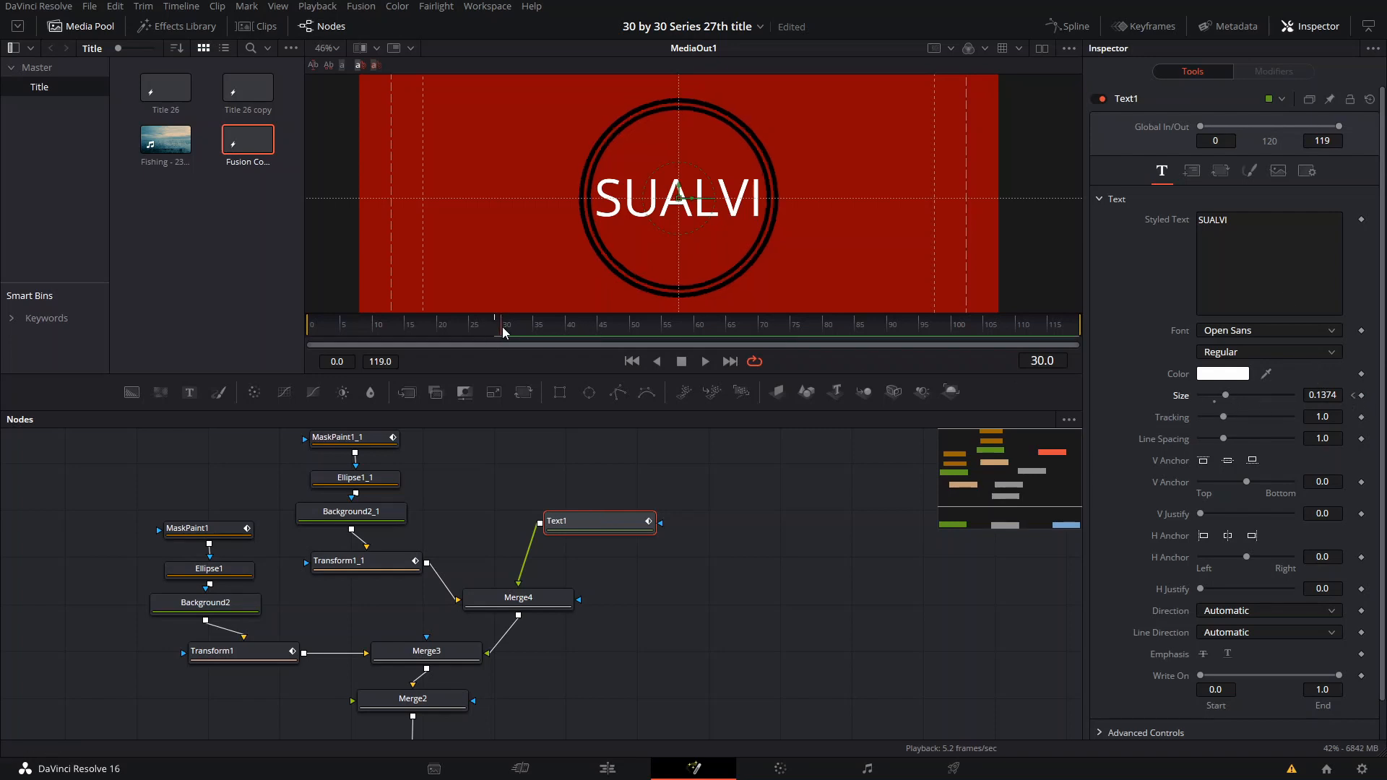
pyautogui.click(1361, 396)
# - Animate Text1's size with about 0.130 at frame 35, about 0.144 at frame 30 and 0 at frame 29
pyautogui.moveTo(505, 328); pyautogui.dragTo(529, 328)
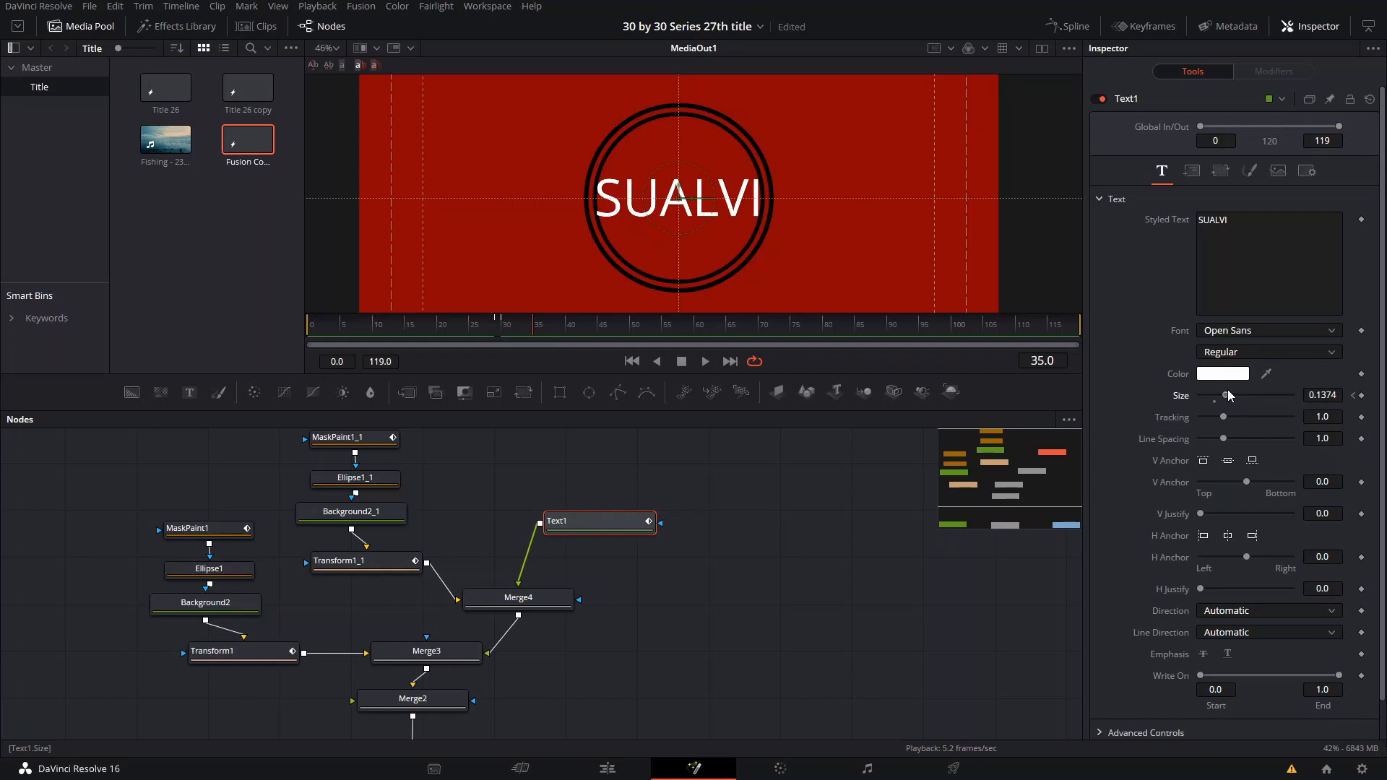
pyautogui.moveTo(1228, 395); pyautogui.dragTo(1215, 399)
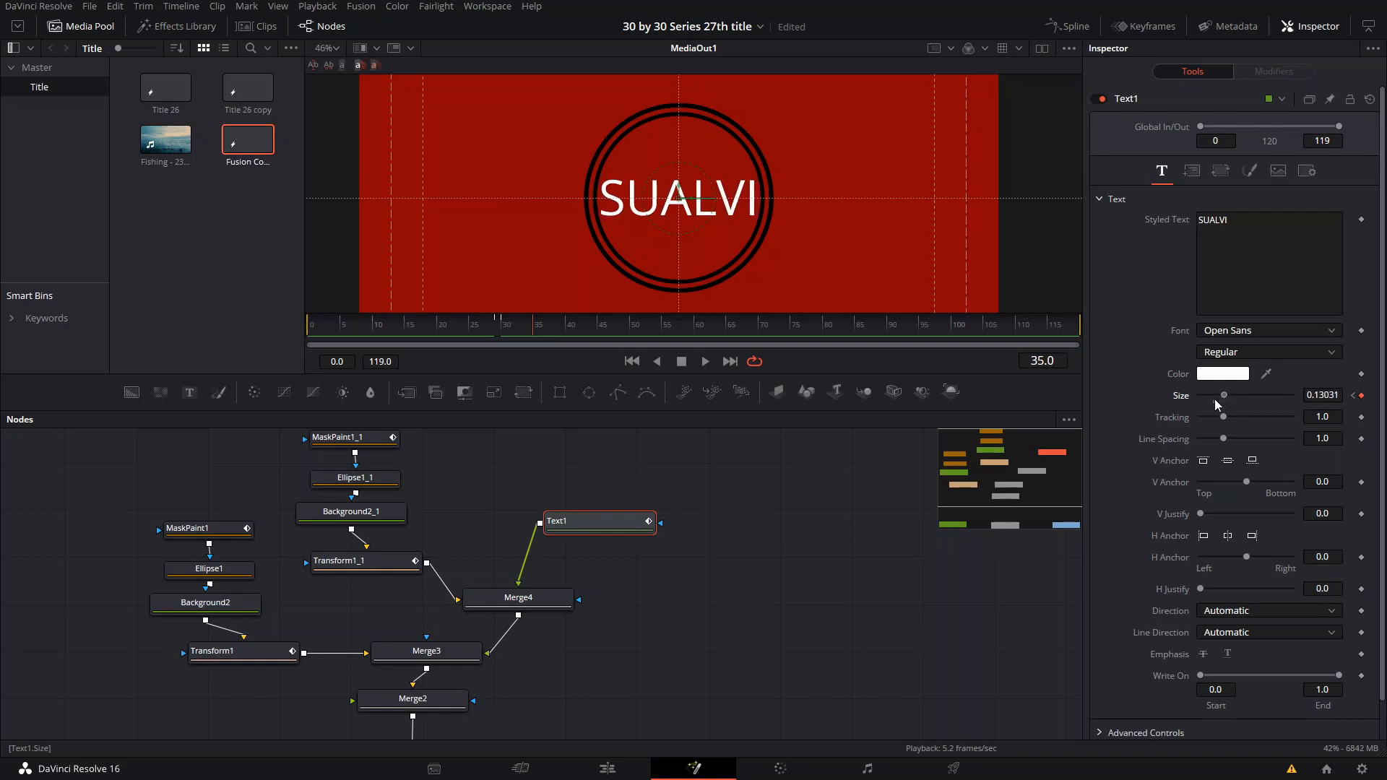
pyautogui.click(505, 329)
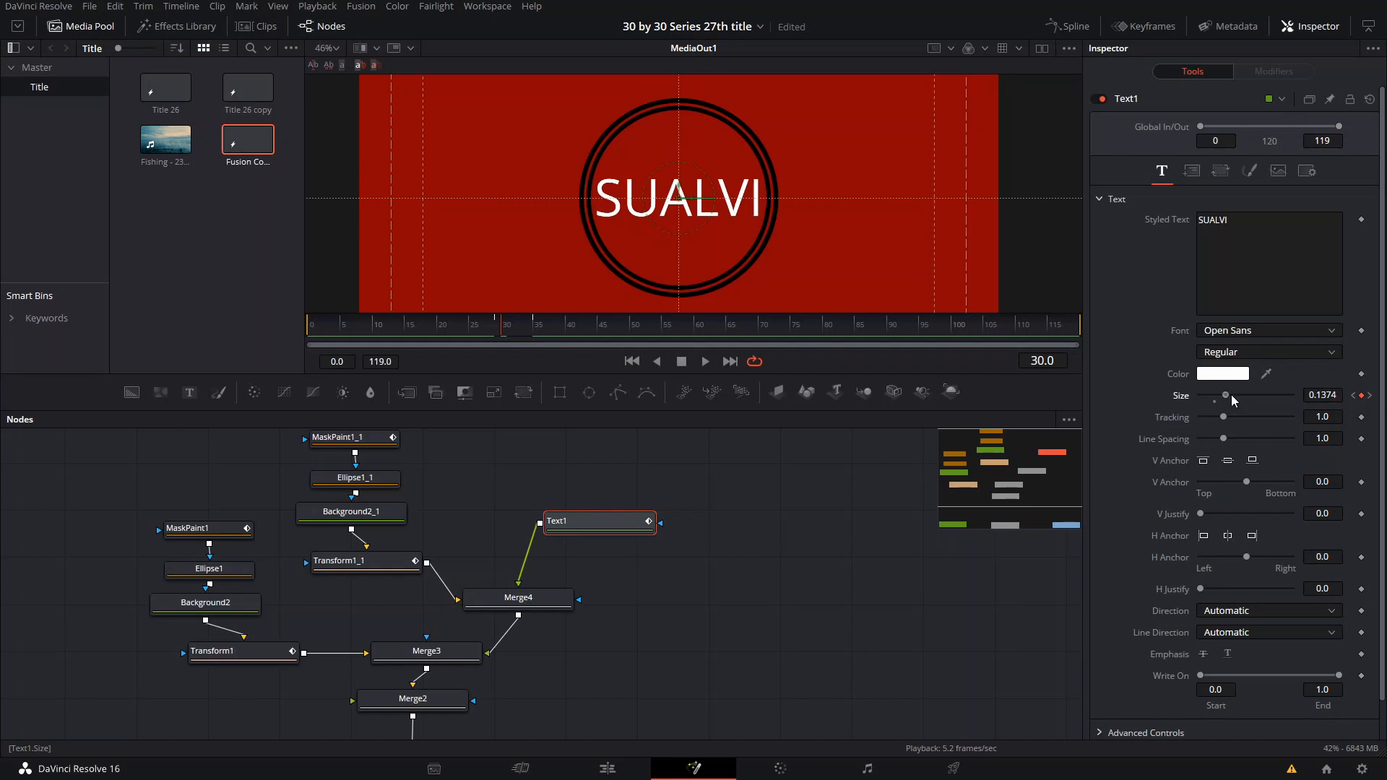
pyautogui.moveTo(1232, 398); pyautogui.dragTo(1243, 393)
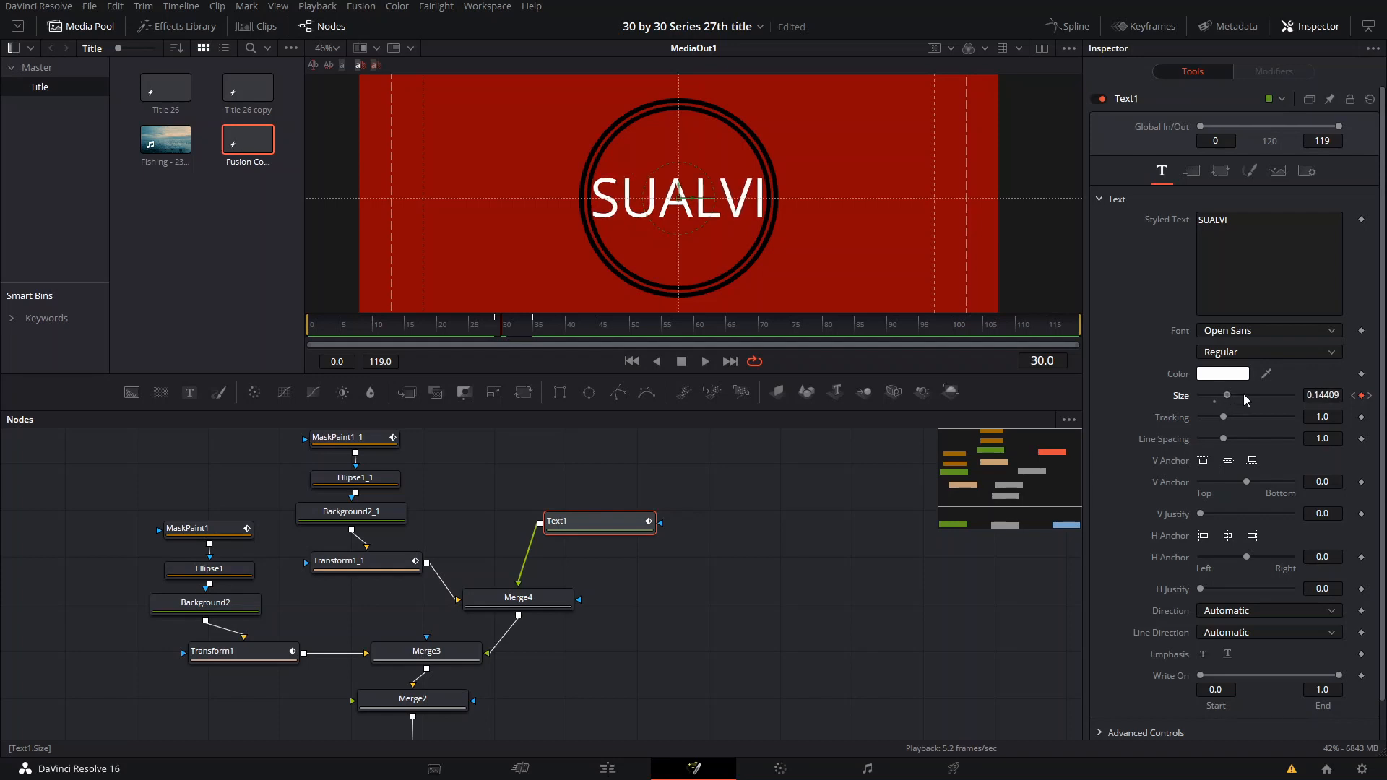
pyautogui.click(500, 331)
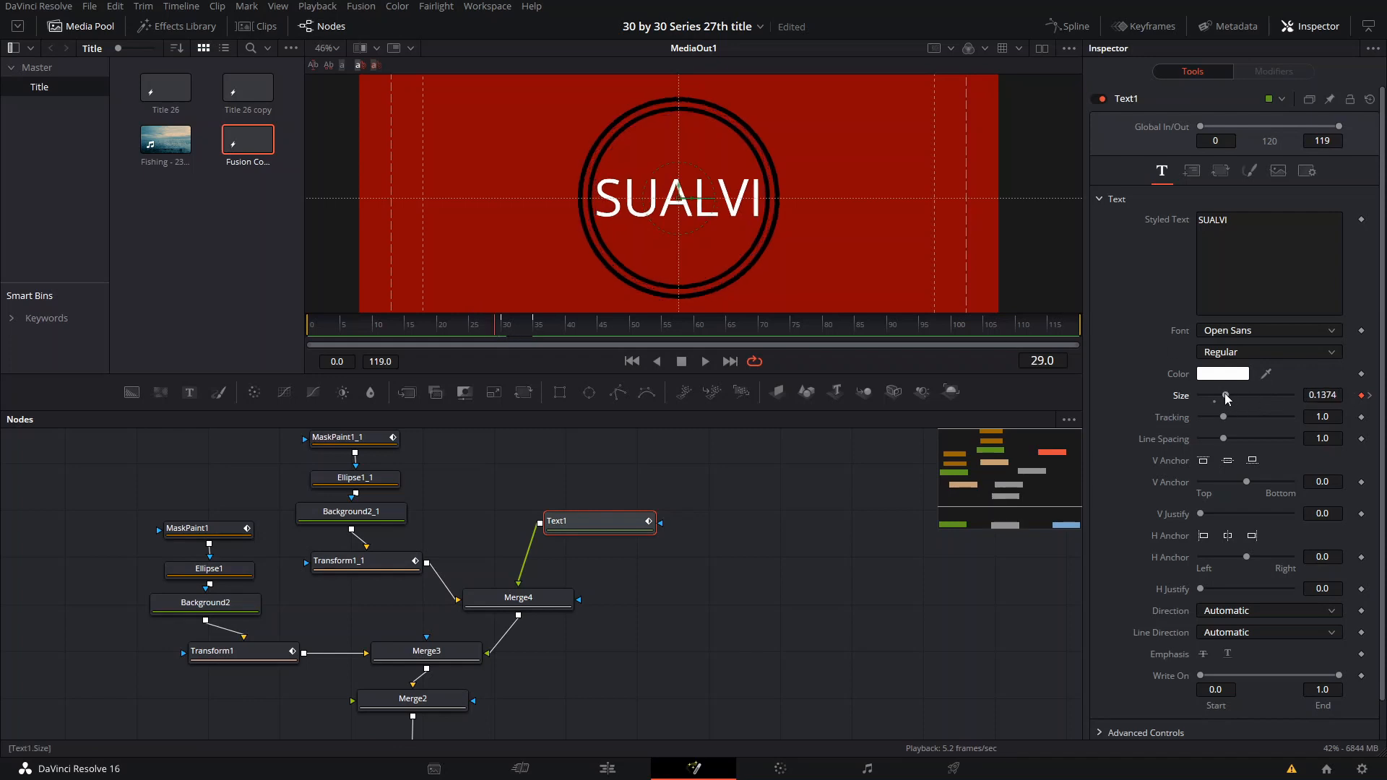
pyautogui.moveTo(1225, 398); pyautogui.dragTo(1151, 391)
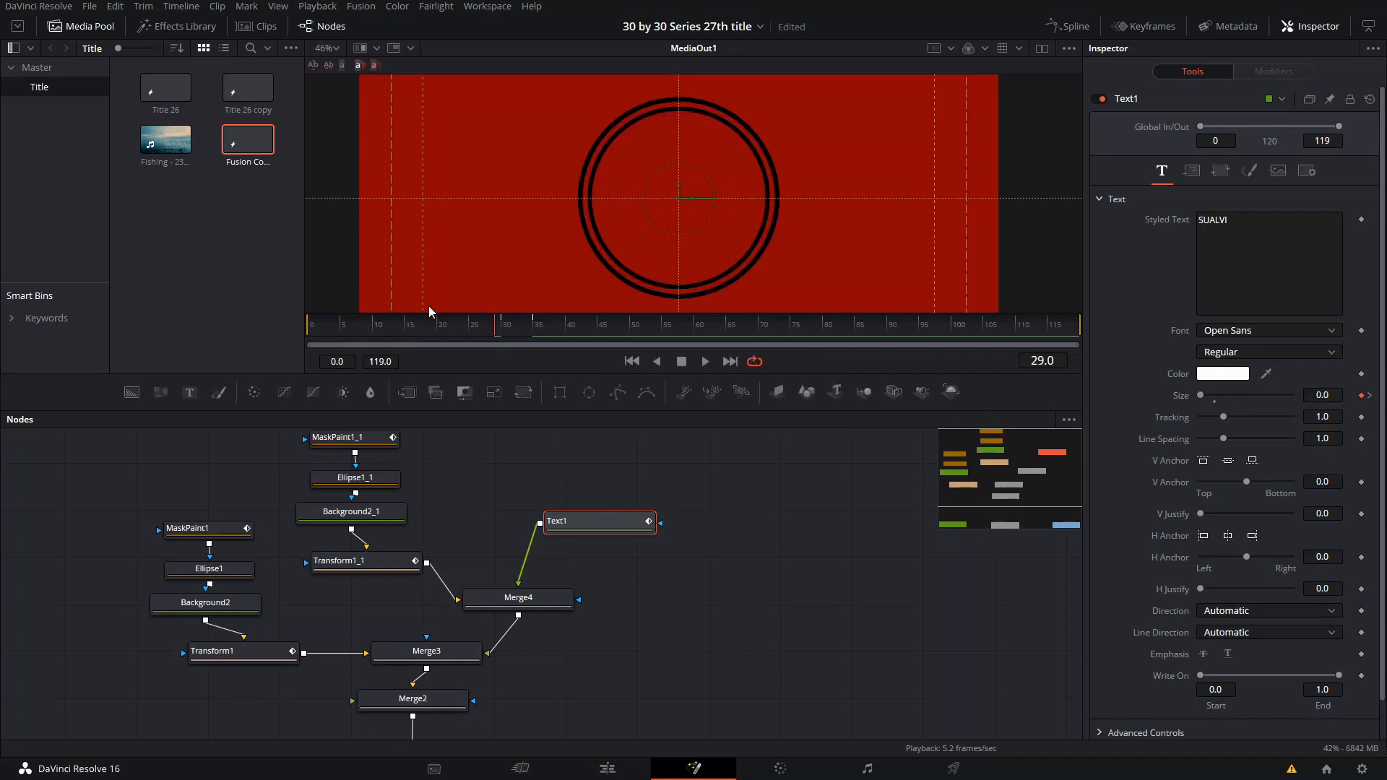
# - Play the animation from before frame 29 to check how the title pops in with the rings
pyautogui.moveTo(505, 332); pyautogui.dragTo(416, 334)
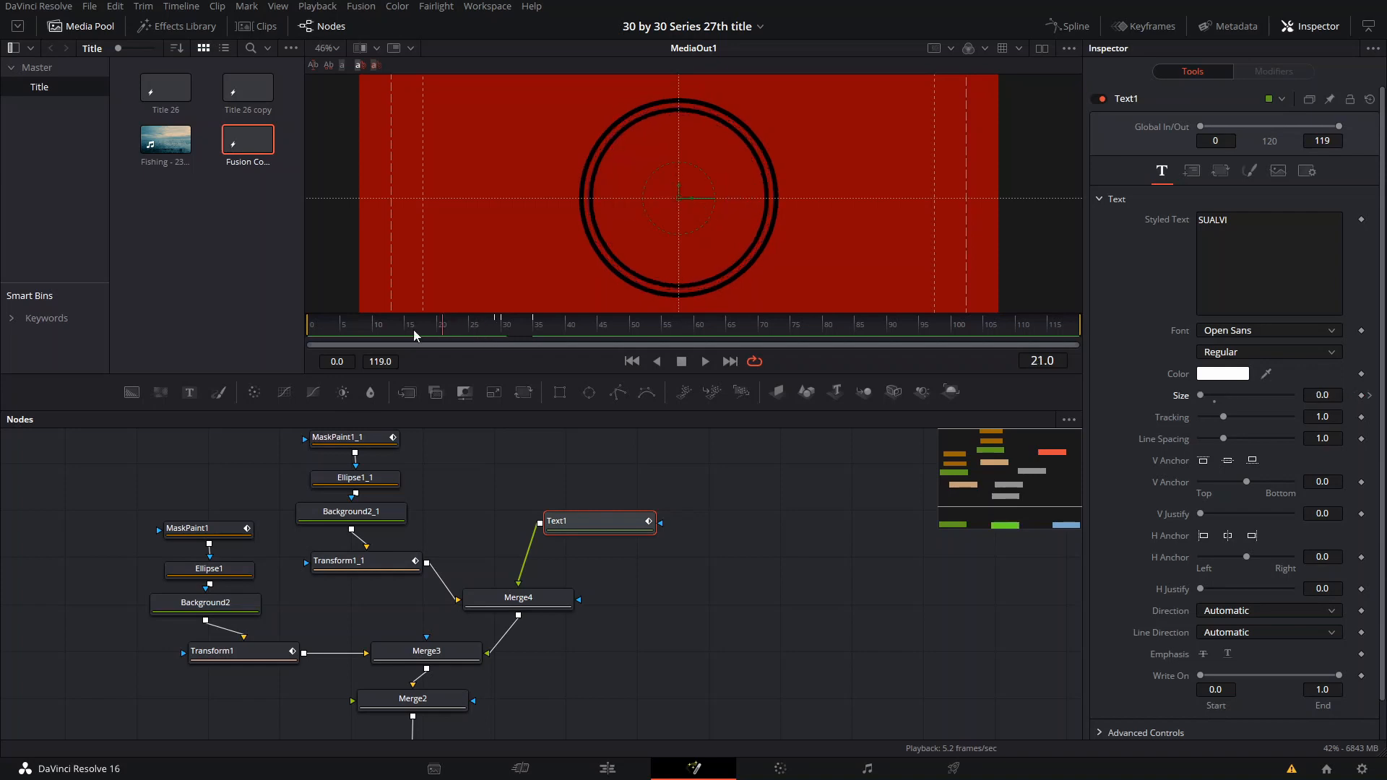
pyautogui.press('space')
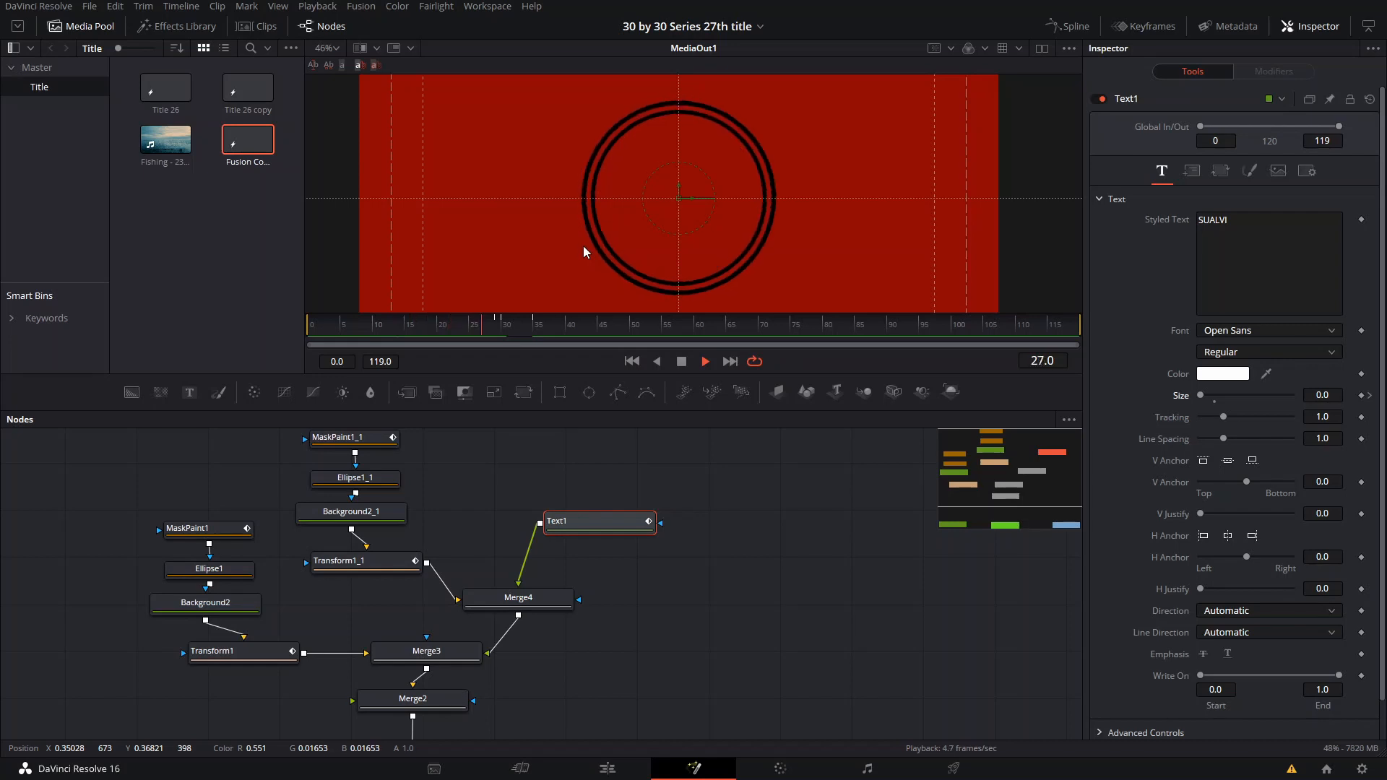
pyautogui.press('space')
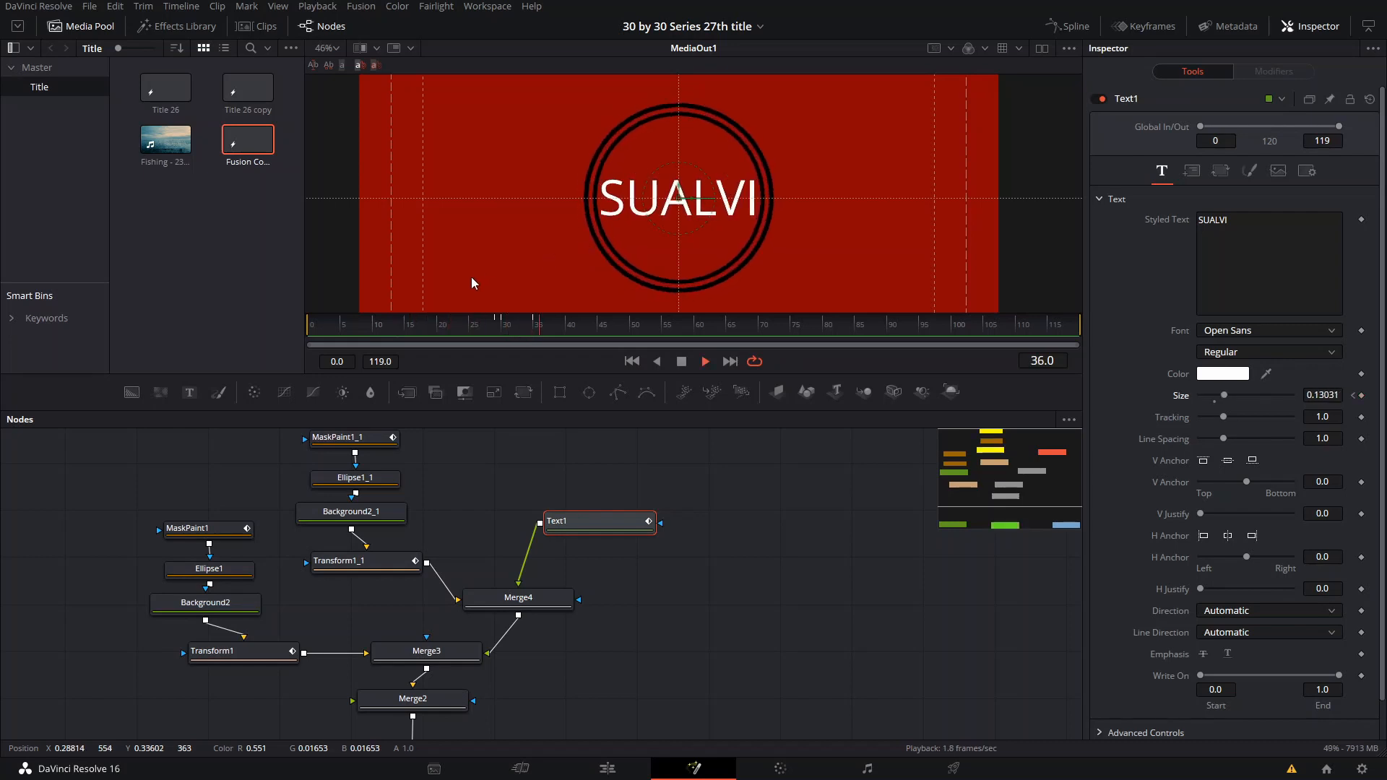
pyautogui.click(353, 331)
pyautogui.press('space')
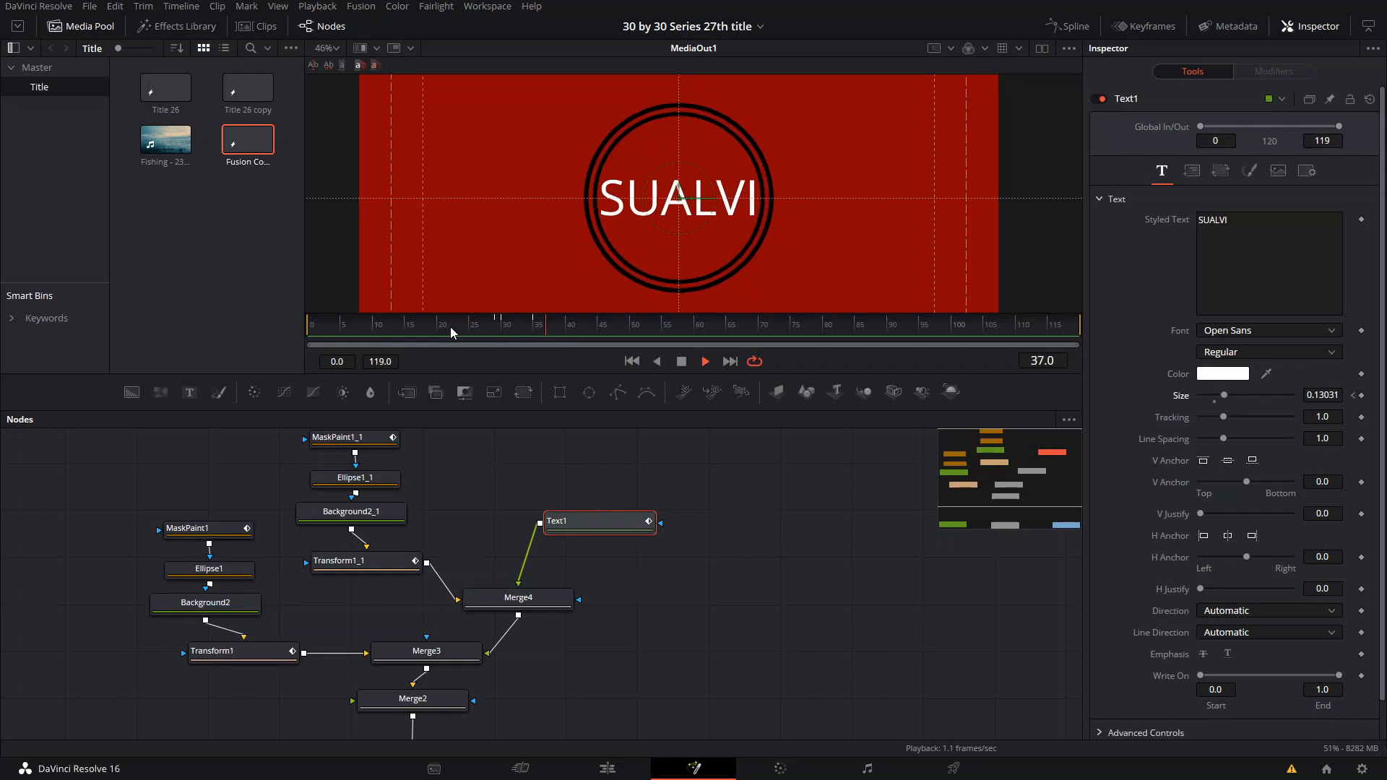
# - Move Merge2 farther from Merge3 and reposition Merge4 to make room in the node graph
pyautogui.scroll(-5, 718, 517)
pyautogui.scroll(5, 686, 579)
pyautogui.moveTo(697, 521); pyautogui.dragTo(715, 598)
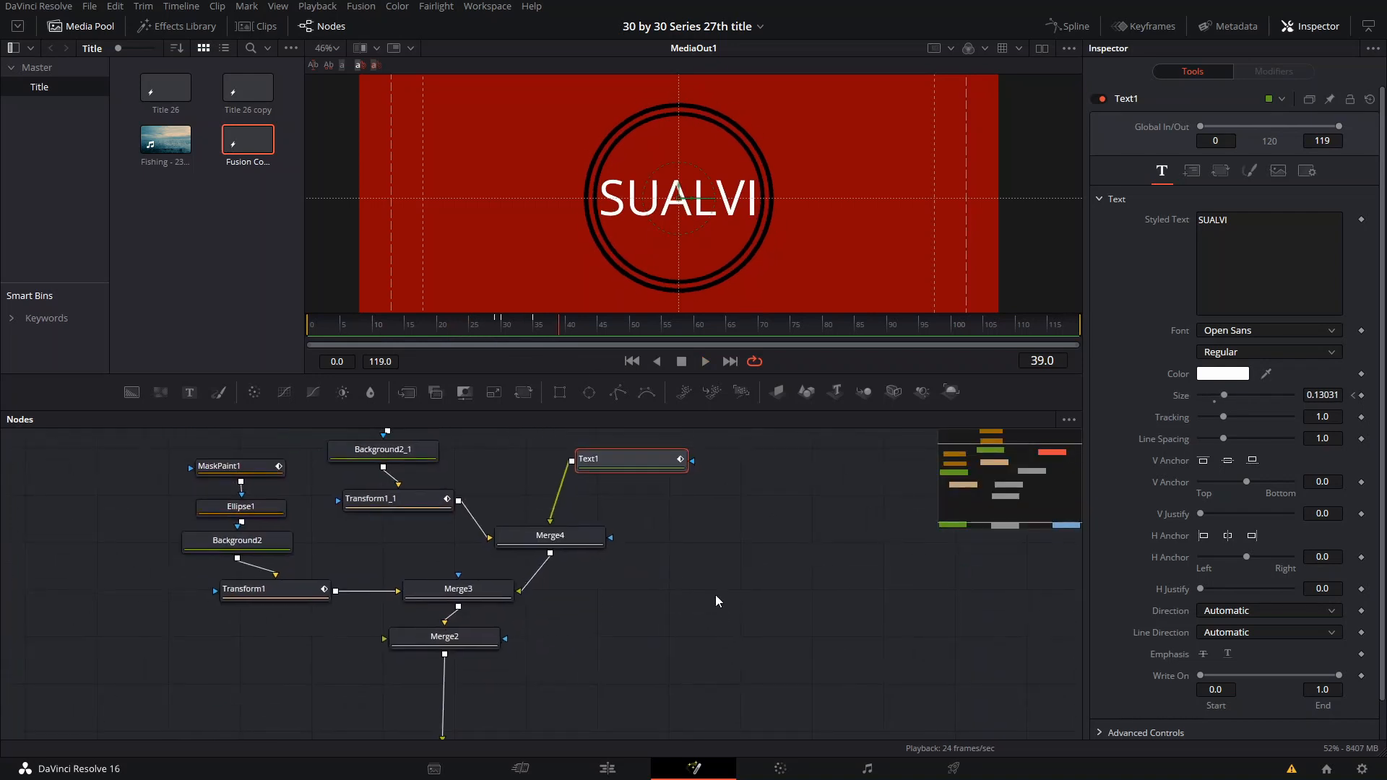
pyautogui.moveTo(471, 643); pyautogui.dragTo(535, 692)
pyautogui.moveTo(579, 574)
pyautogui.mouseDown()
pyautogui.moveTo(563, 581)
pyautogui.moveTo(565, 566)
pyautogui.mouseUp()
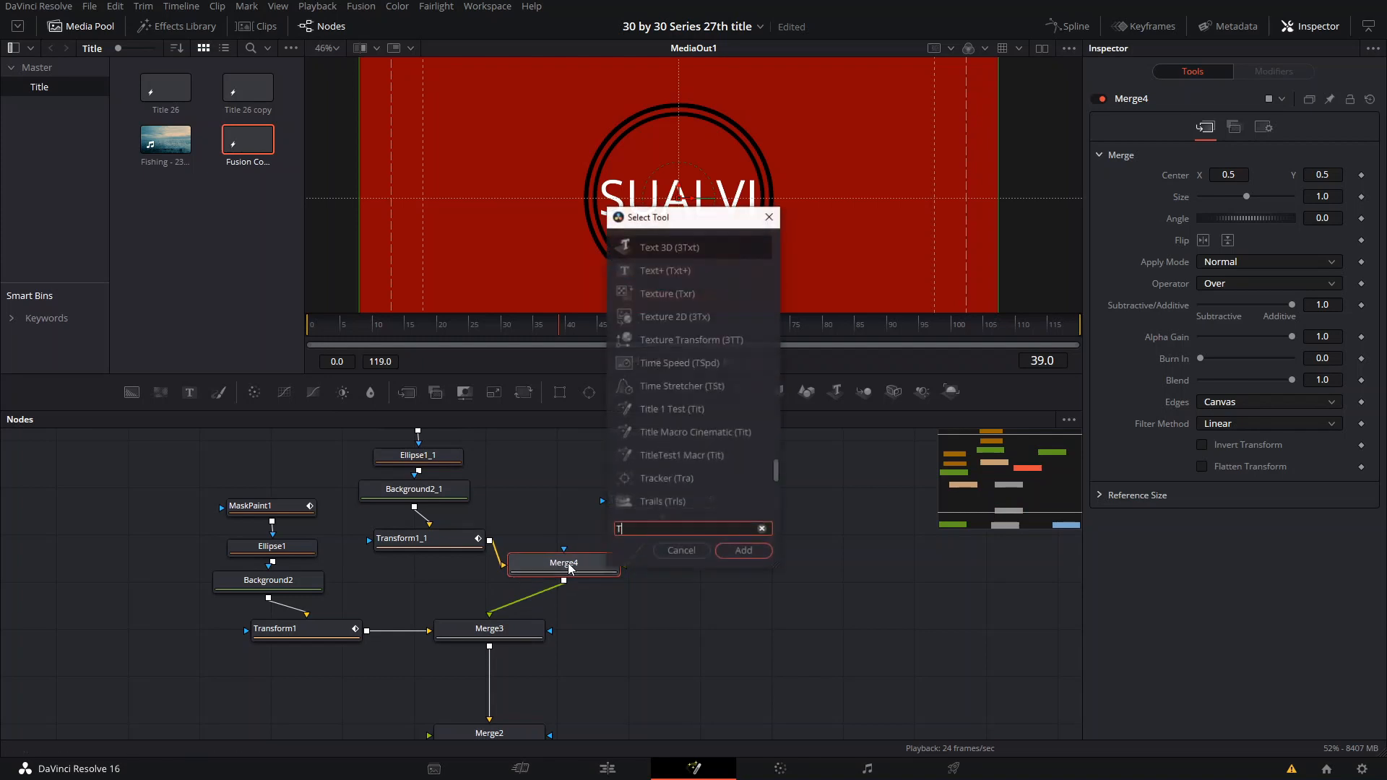
pyautogui.hotkey('shift', 'space')
pyautogui.write('TRANS')
pyautogui.press('Return')
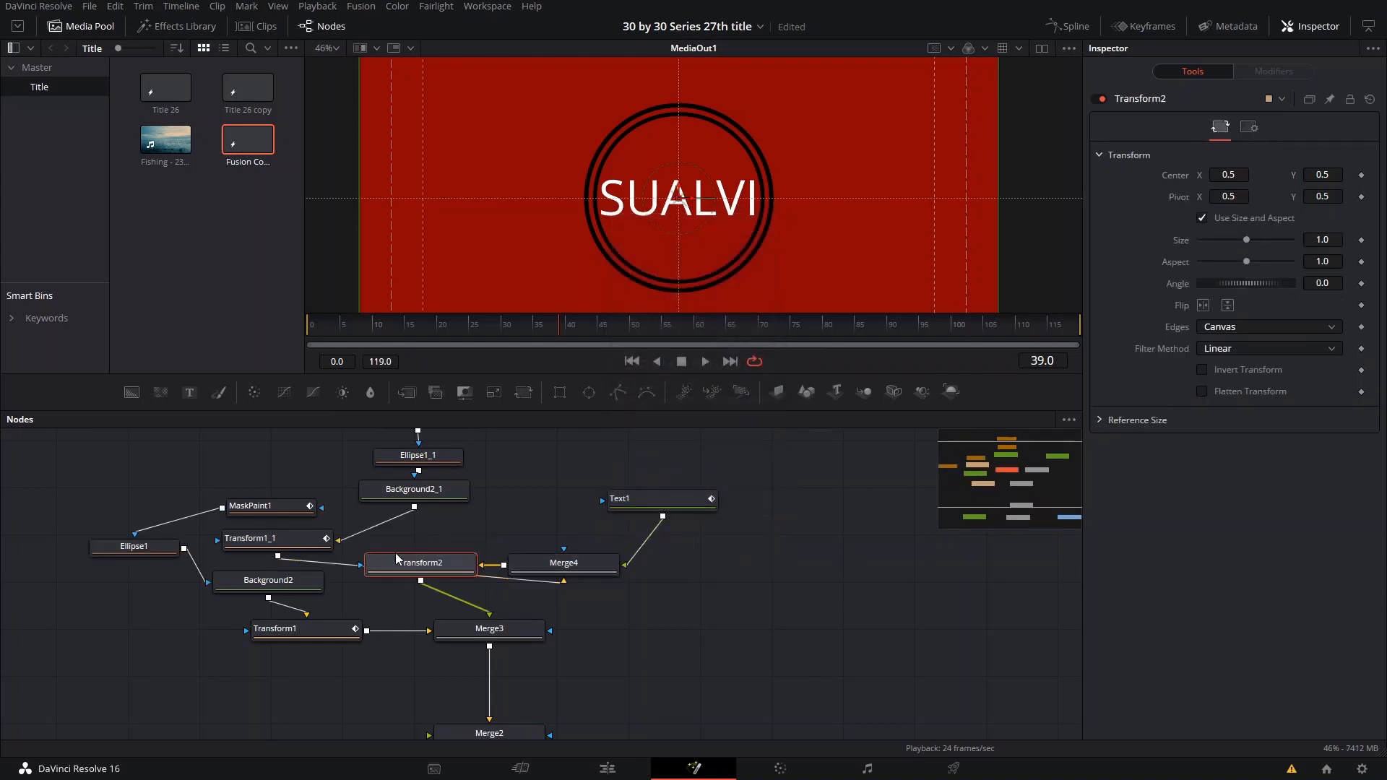
pyautogui.moveTo(419, 565); pyautogui.dragTo(590, 608)
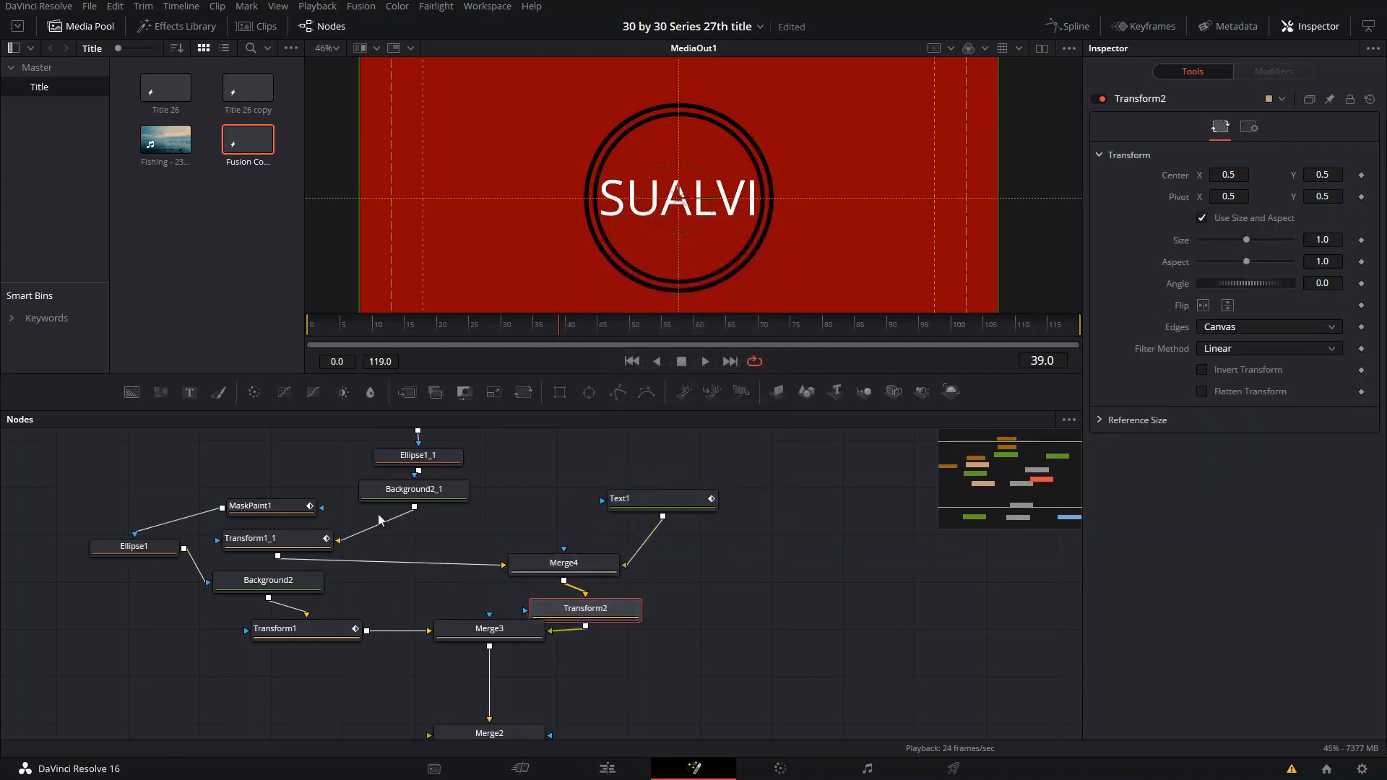
pyautogui.hotkey('ctrl', 'z')
pyautogui.hotkey('ctrl', 'z')
# - Move the inner ring nodes, Text1 and Merge4 together upward, away from Merge3
pyautogui.moveTo(551, 487); pyautogui.dragTo(508, 537)
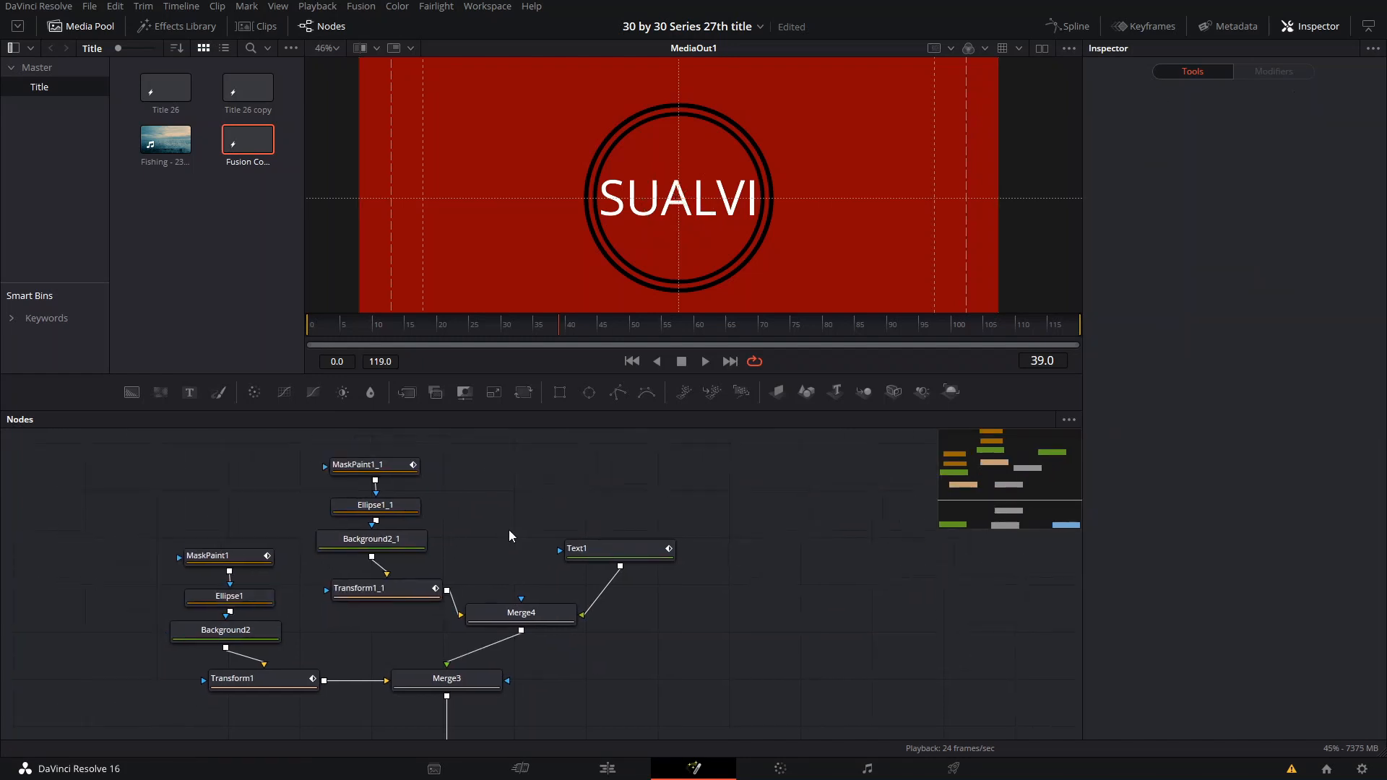
pyautogui.moveTo(326, 434); pyautogui.dragTo(626, 637)
pyautogui.moveTo(540, 619); pyautogui.dragTo(570, 534)
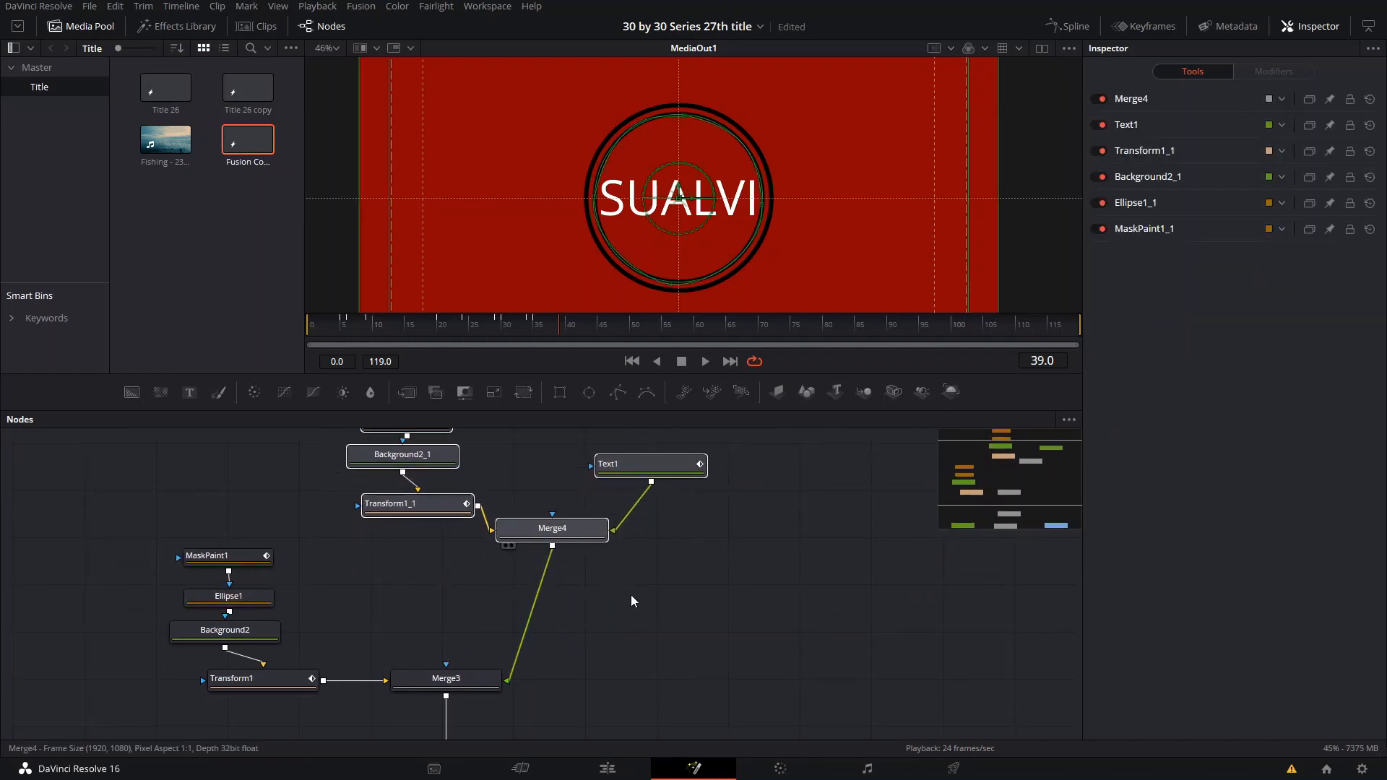
# - Insert a Transform node between Merge4 and Merge3
pyautogui.click(632, 601)
pyautogui.hotkey('shift', 'space')
pyautogui.write('TRANS')
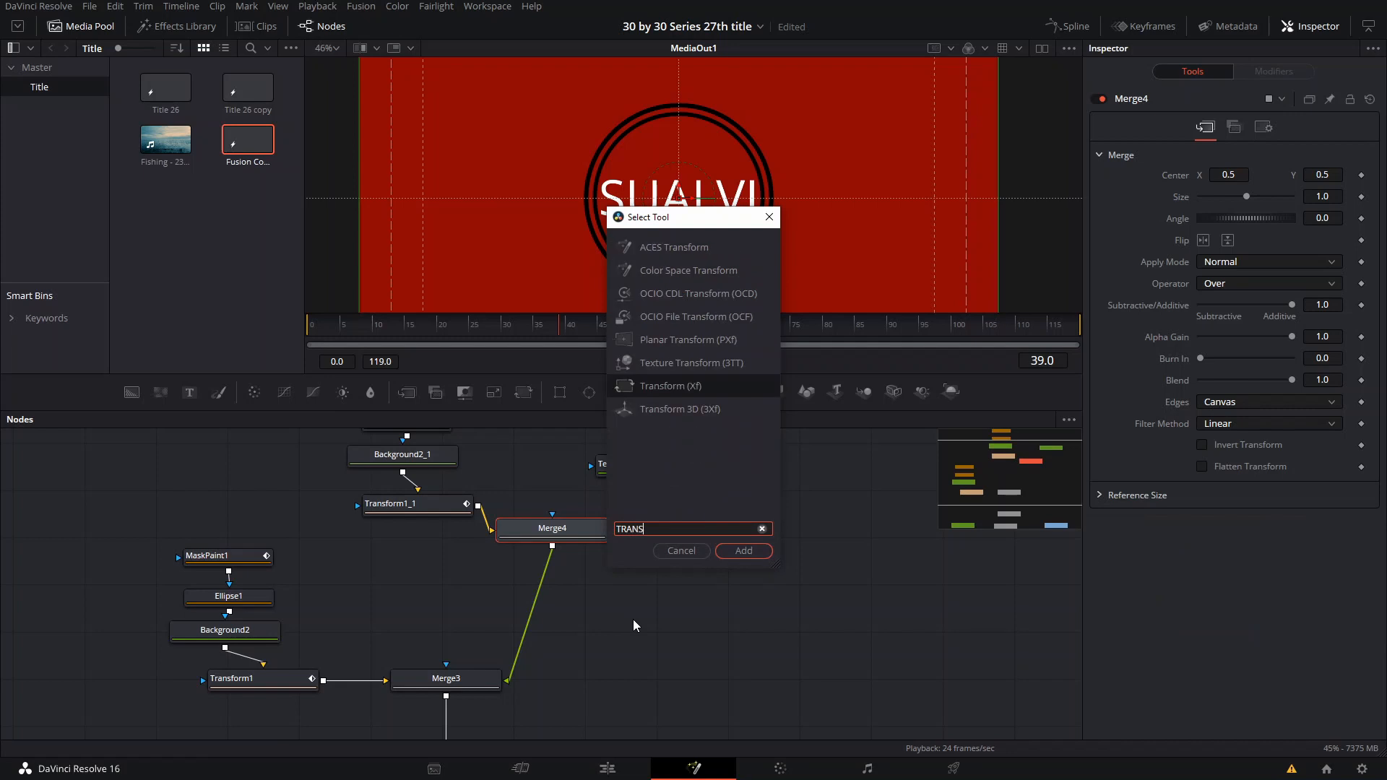
pyautogui.press('Return')
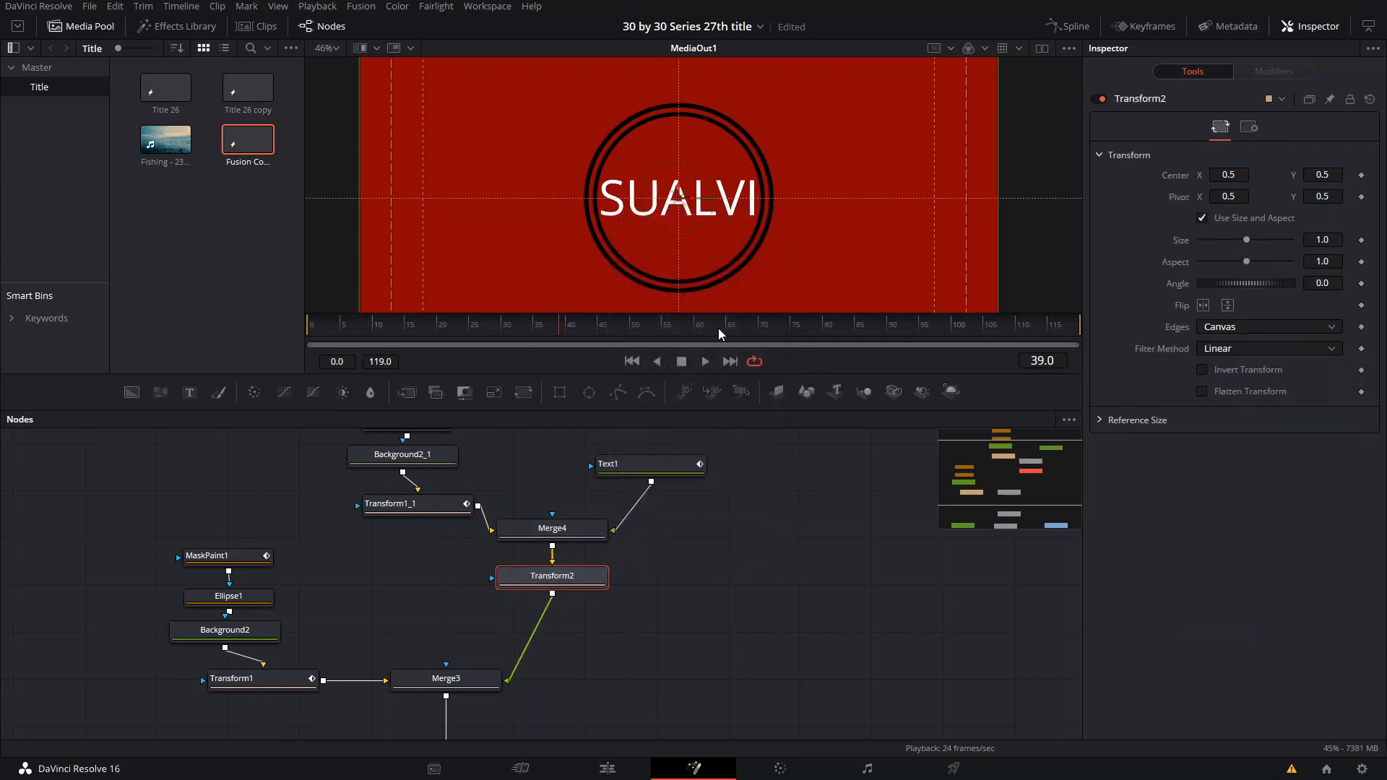
# - At frame 60, keyframe Size and Angle on Transform2 and Size on Transform1 at their current values
pyautogui.click(695, 325)
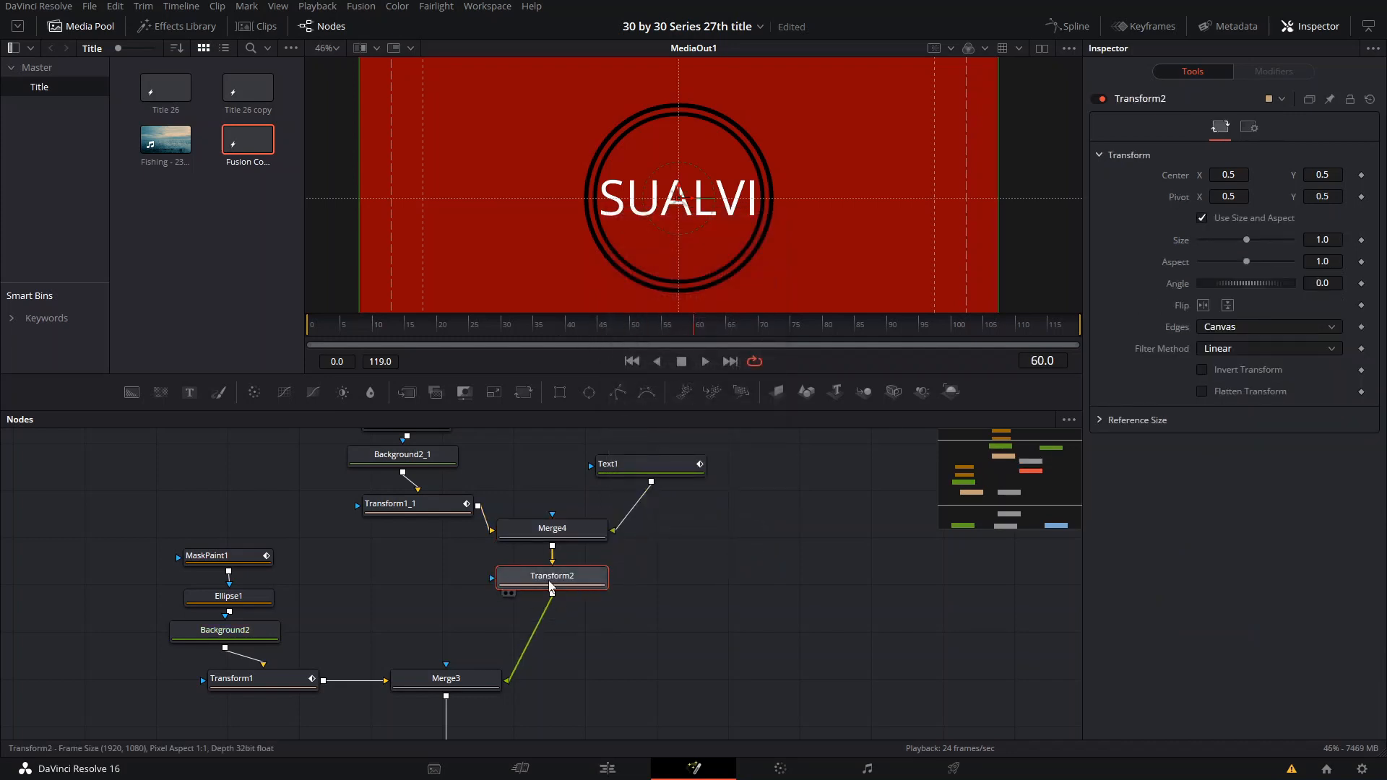
pyautogui.moveTo(554, 581); pyautogui.dragTo(544, 590)
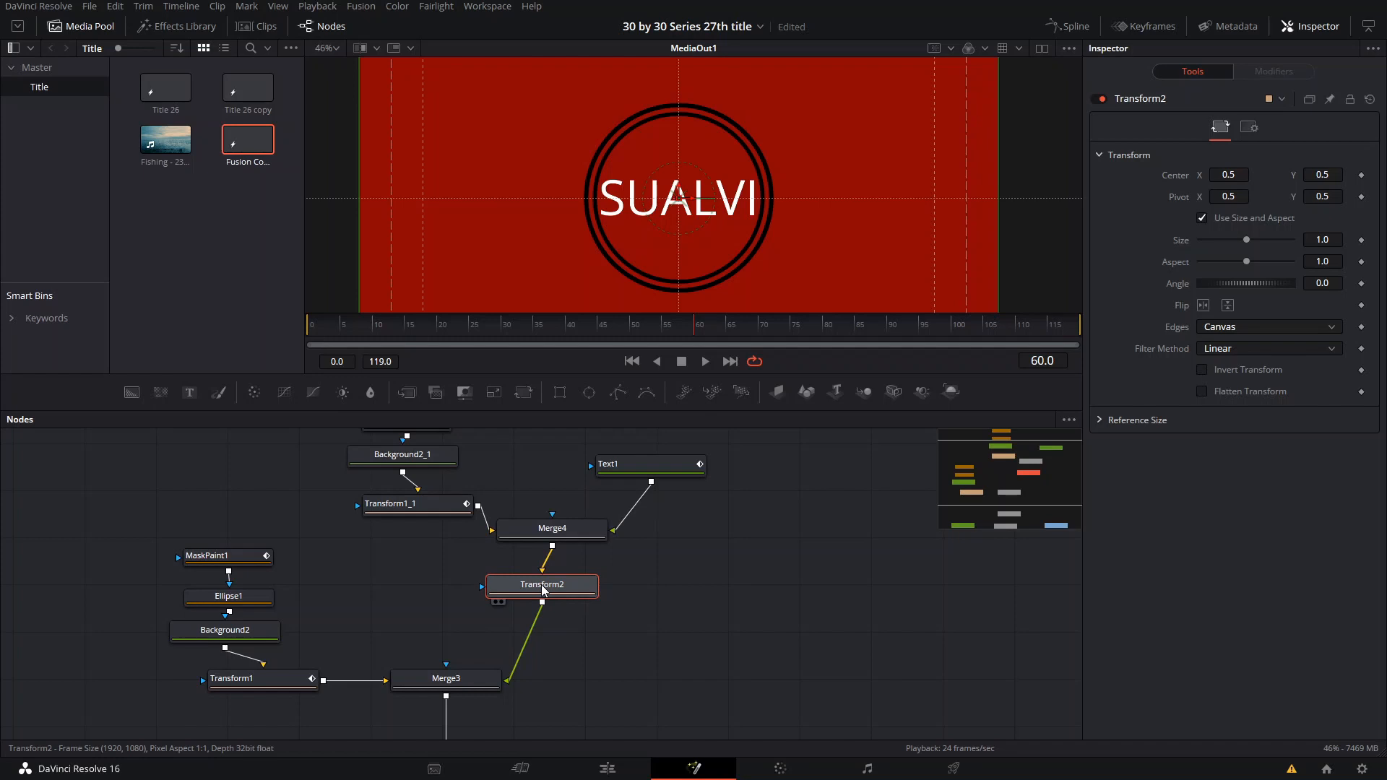
pyautogui.click(1362, 240)
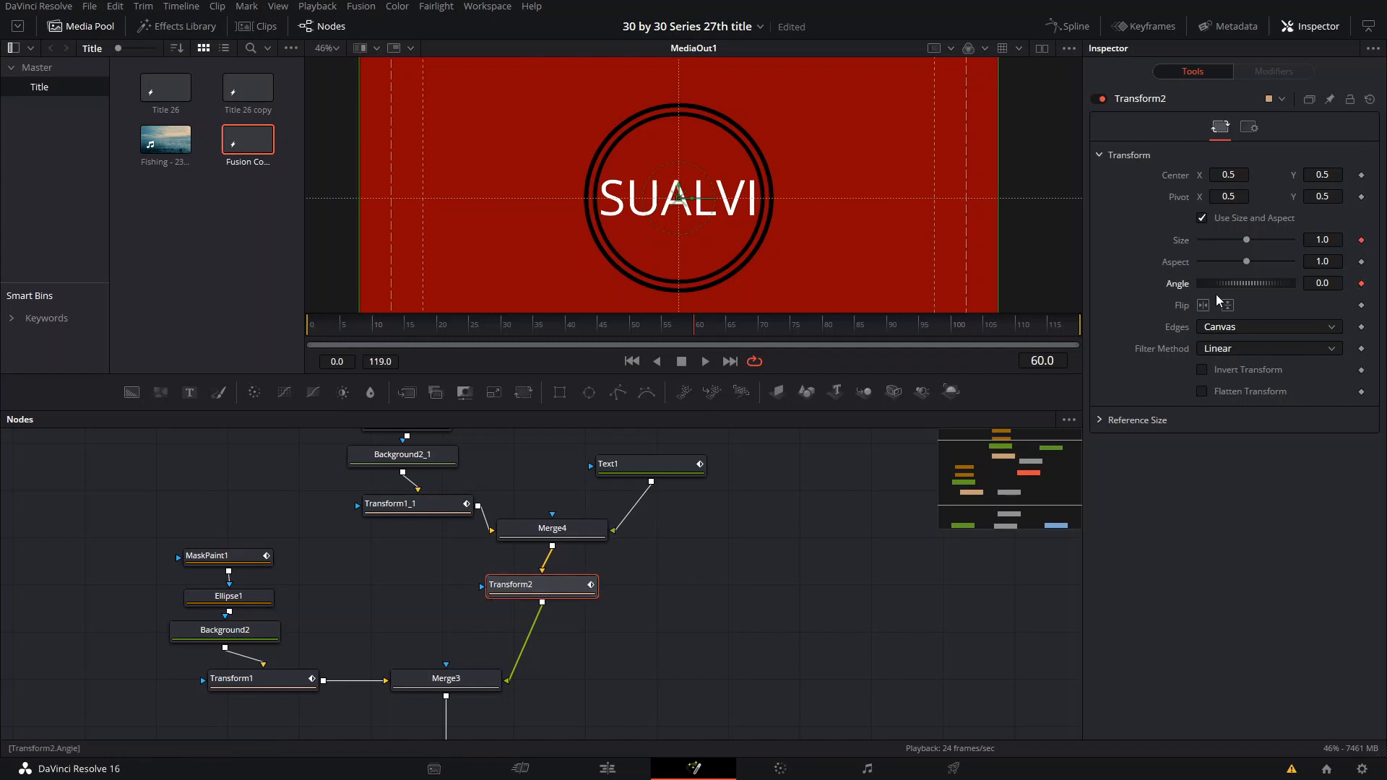
pyautogui.click(280, 687)
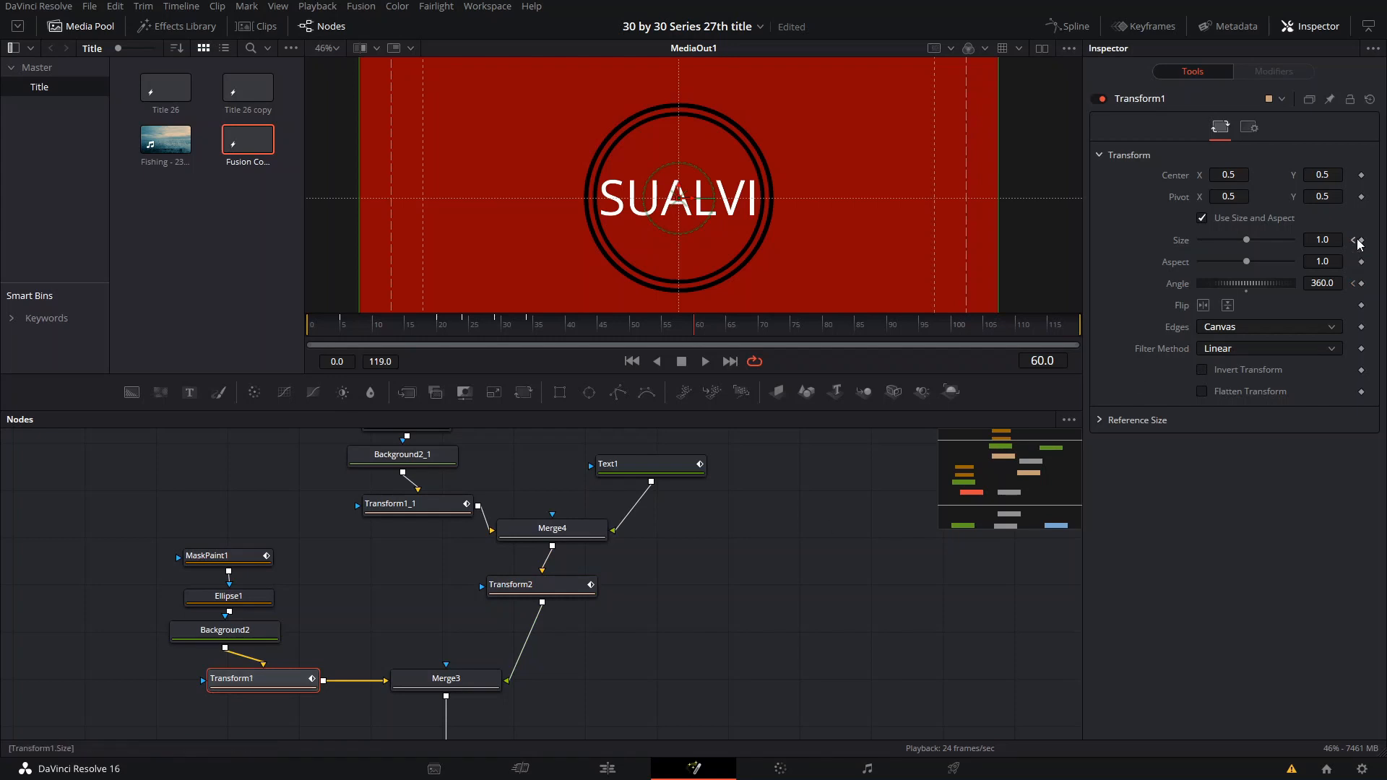
# - At frame 70, set Transform2's Angle to 360 and its Size to 0 so the inner ring and text spin away
pyautogui.click(541, 591)
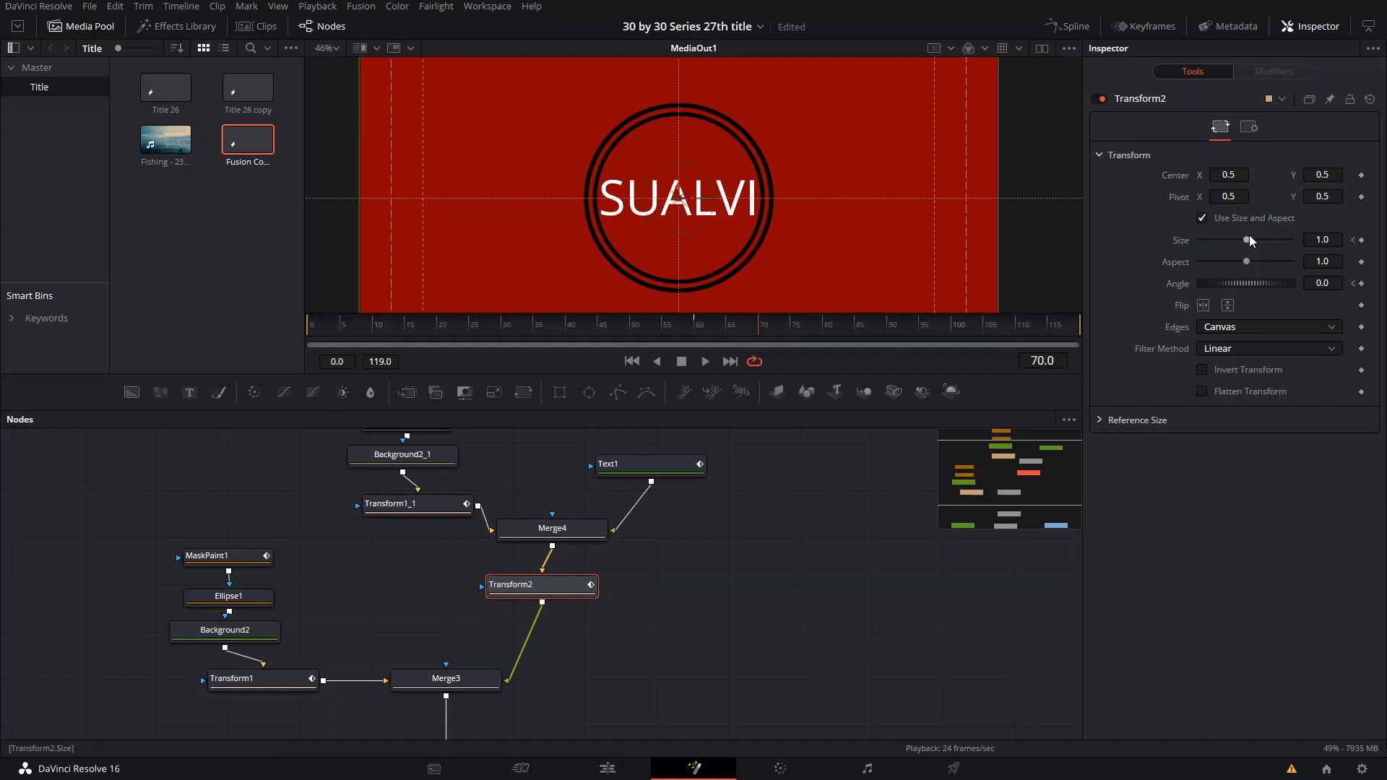
pyautogui.moveTo(1247, 239); pyautogui.dragTo(1364, 290)
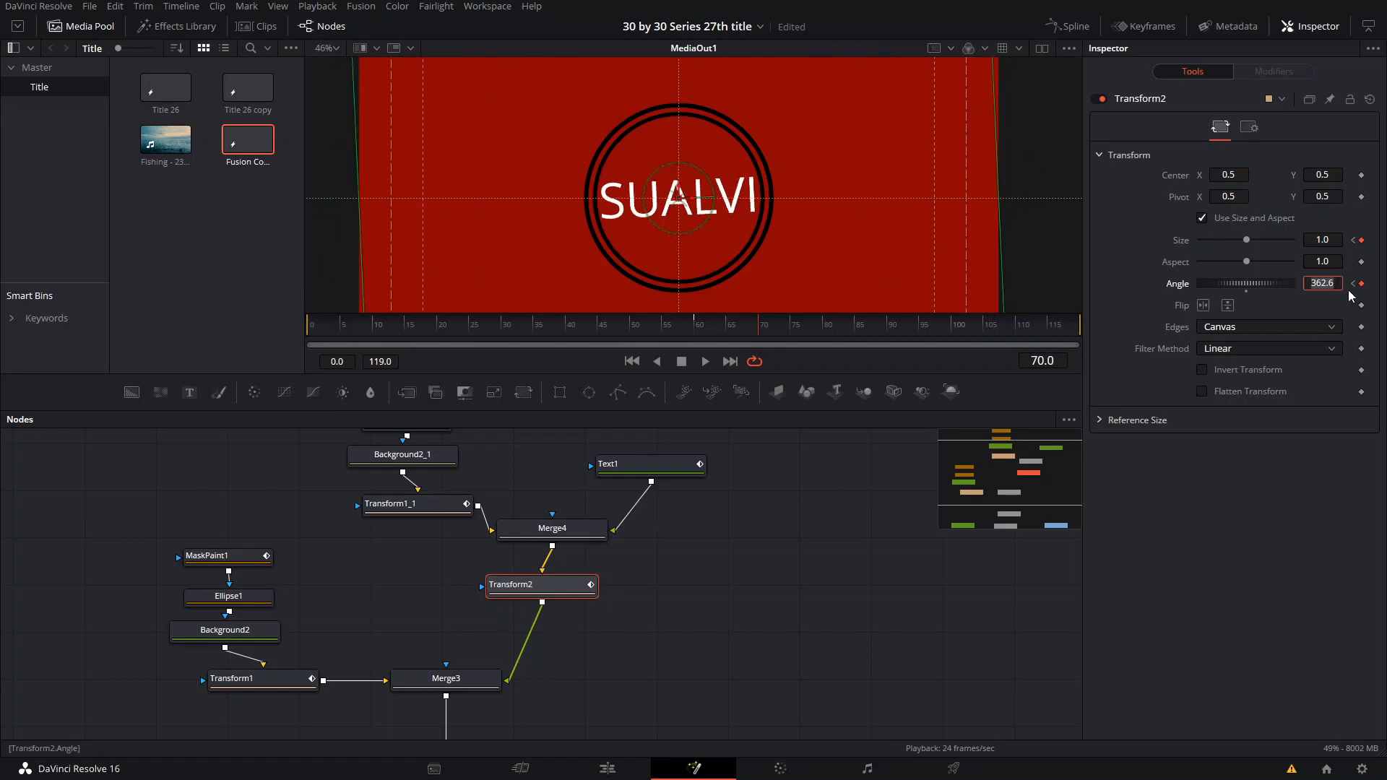
pyautogui.write('360')
pyautogui.press('Tab')
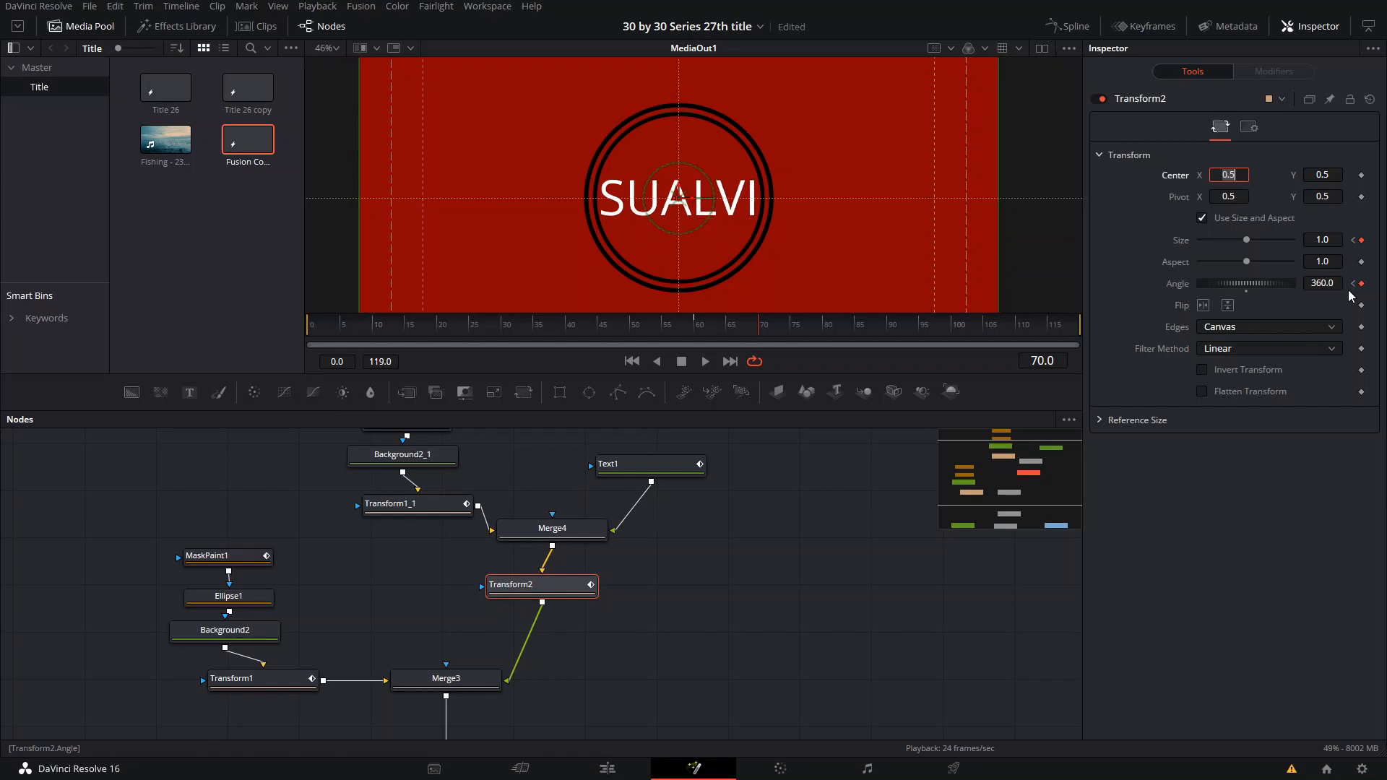
pyautogui.moveTo(1246, 240); pyautogui.dragTo(1200, 240)
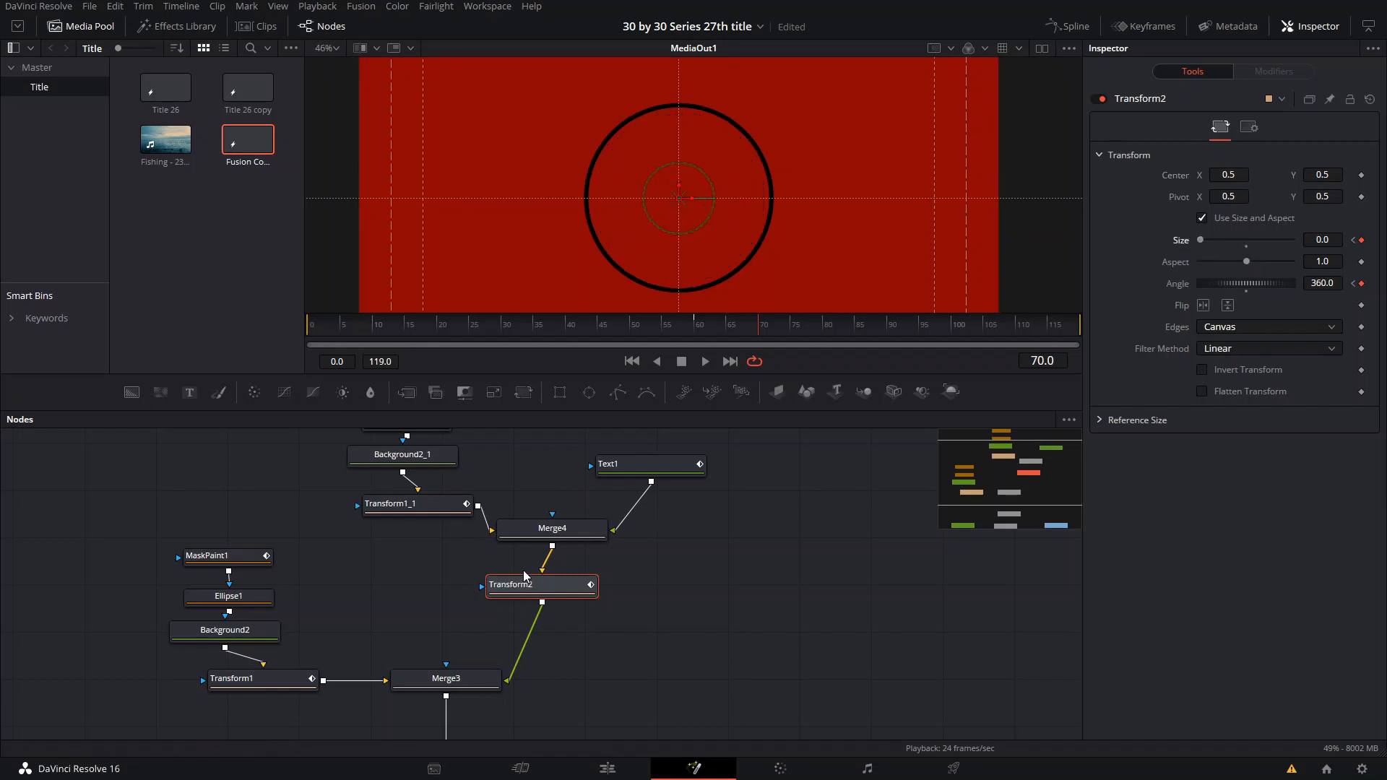
# - At frame 70, set Transform1's Size to 5.0 so the outer ring grows out of the frame
pyautogui.click(262, 678)
pyautogui.moveTo(1247, 242); pyautogui.dragTo(1293, 239)
pyautogui.scroll(-3, 927, 229)
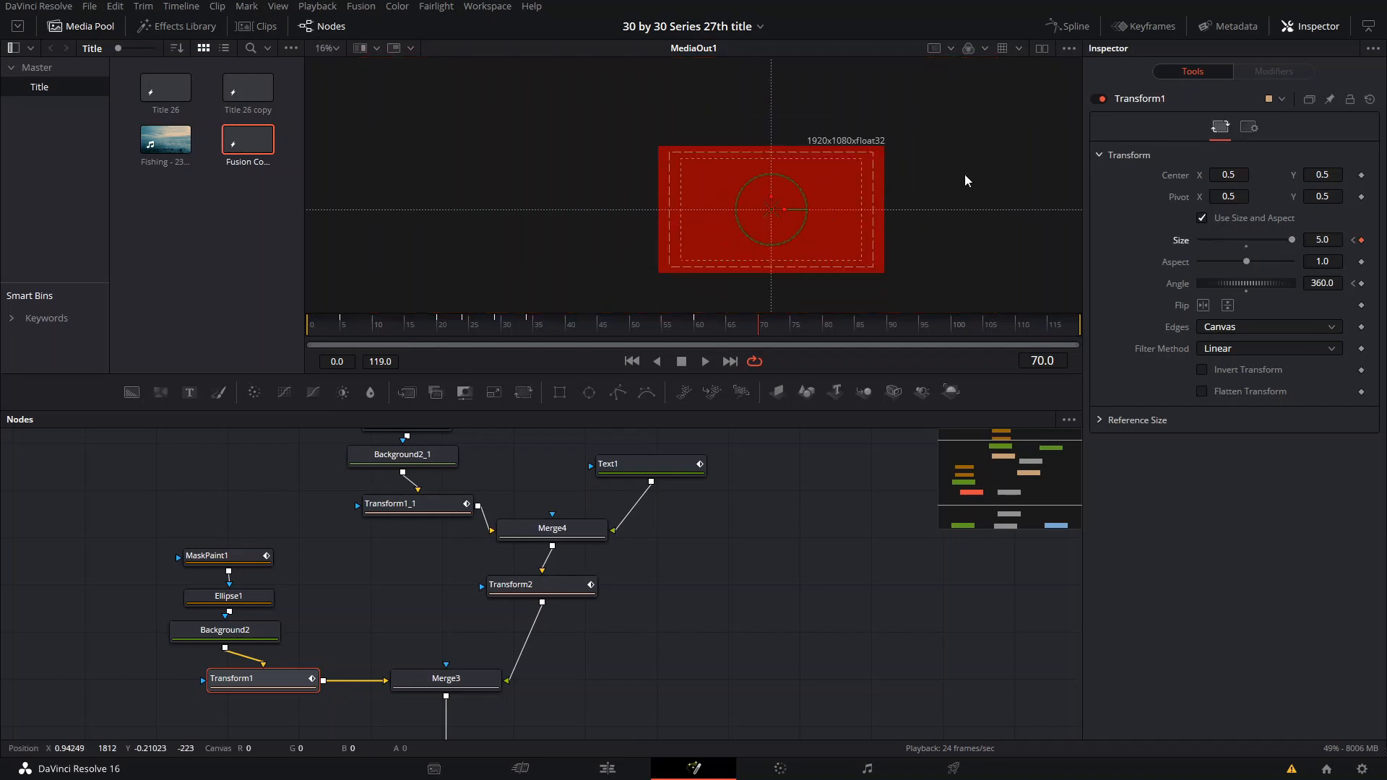
# - Open the spline editor and show the curves of MaskPaint1, Transform1 and MaskPaint1_1
pyautogui.click(1067, 25)
pyautogui.click(747, 458)
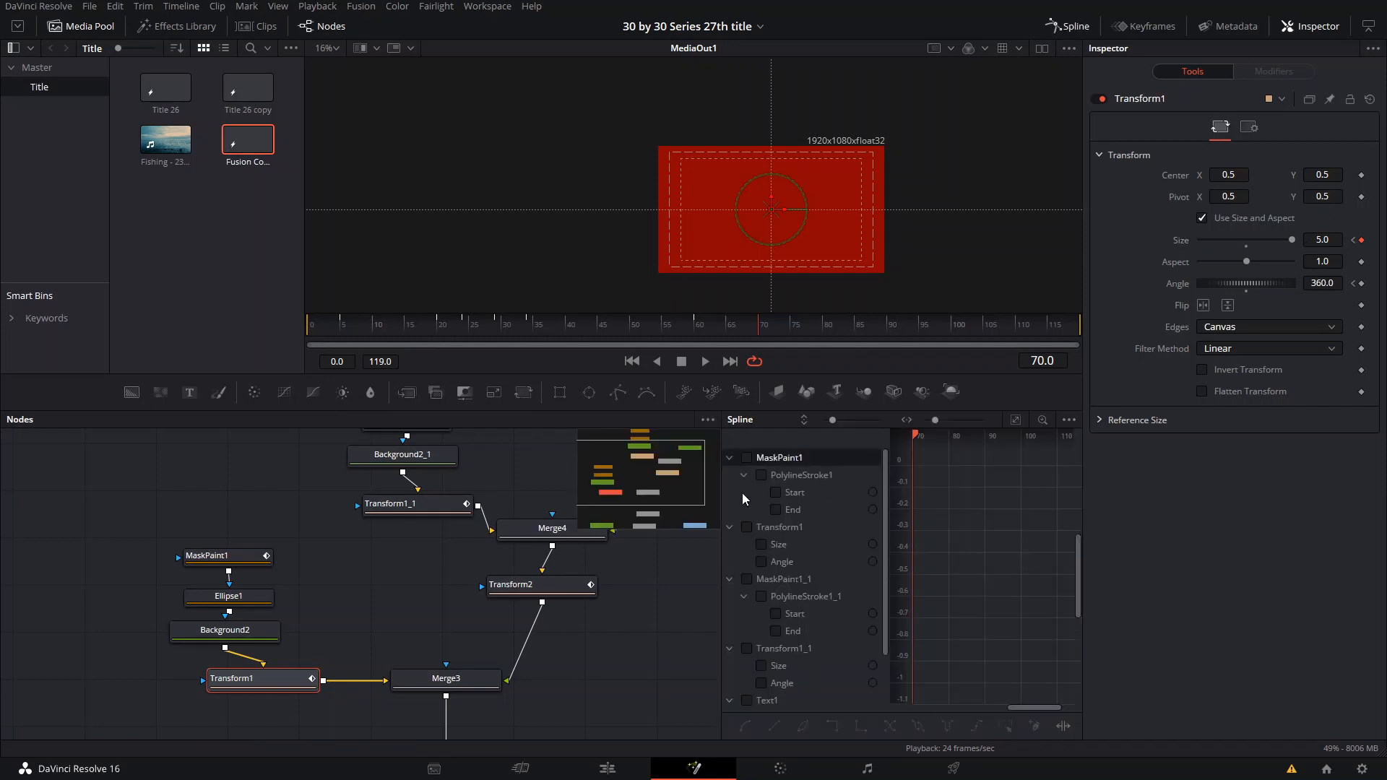
pyautogui.click(744, 528)
pyautogui.click(729, 529)
pyautogui.click(745, 547)
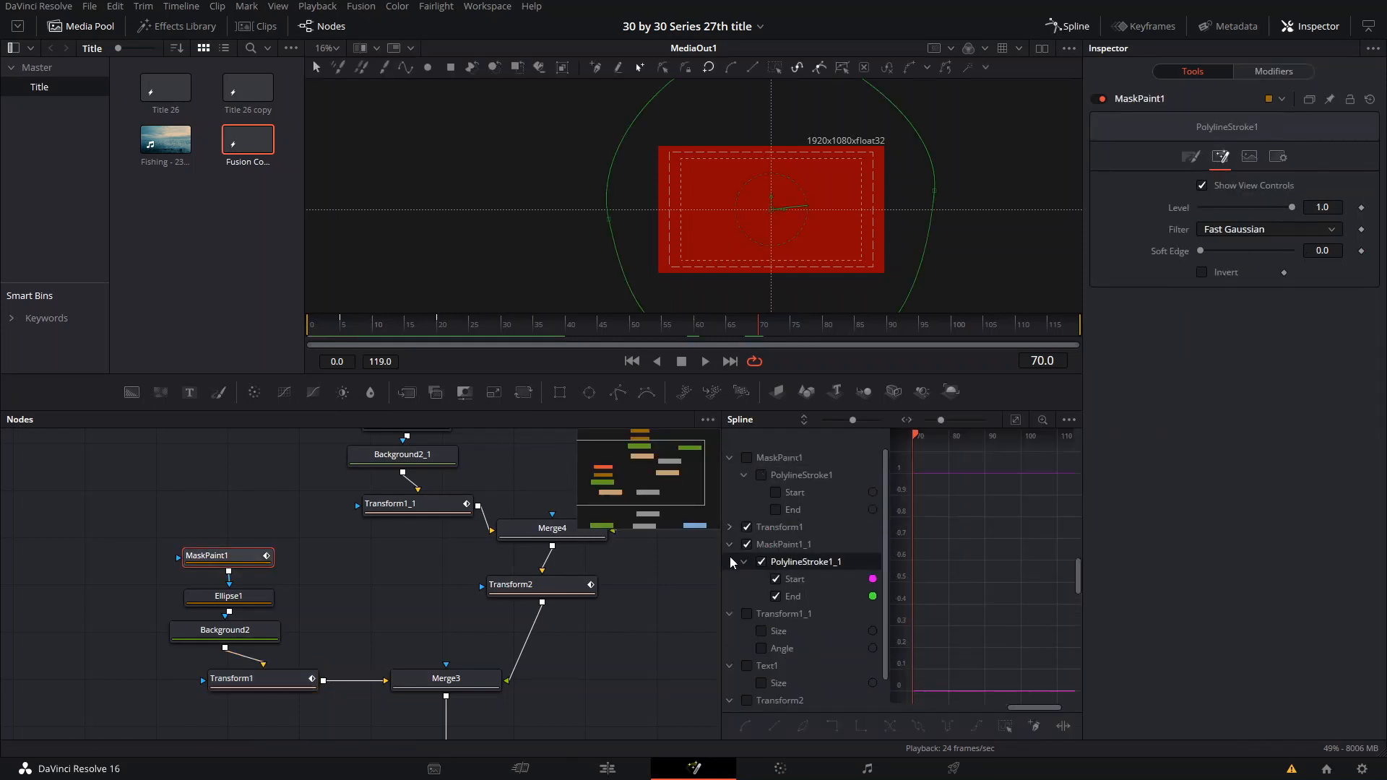
pyautogui.click(747, 527)
pyautogui.click(747, 457)
# - Show the Transform1_1, Text1 and Transform2 curves too, keeping MaskPaint1 enabled and those three entries collapsed
pyautogui.click(730, 613)
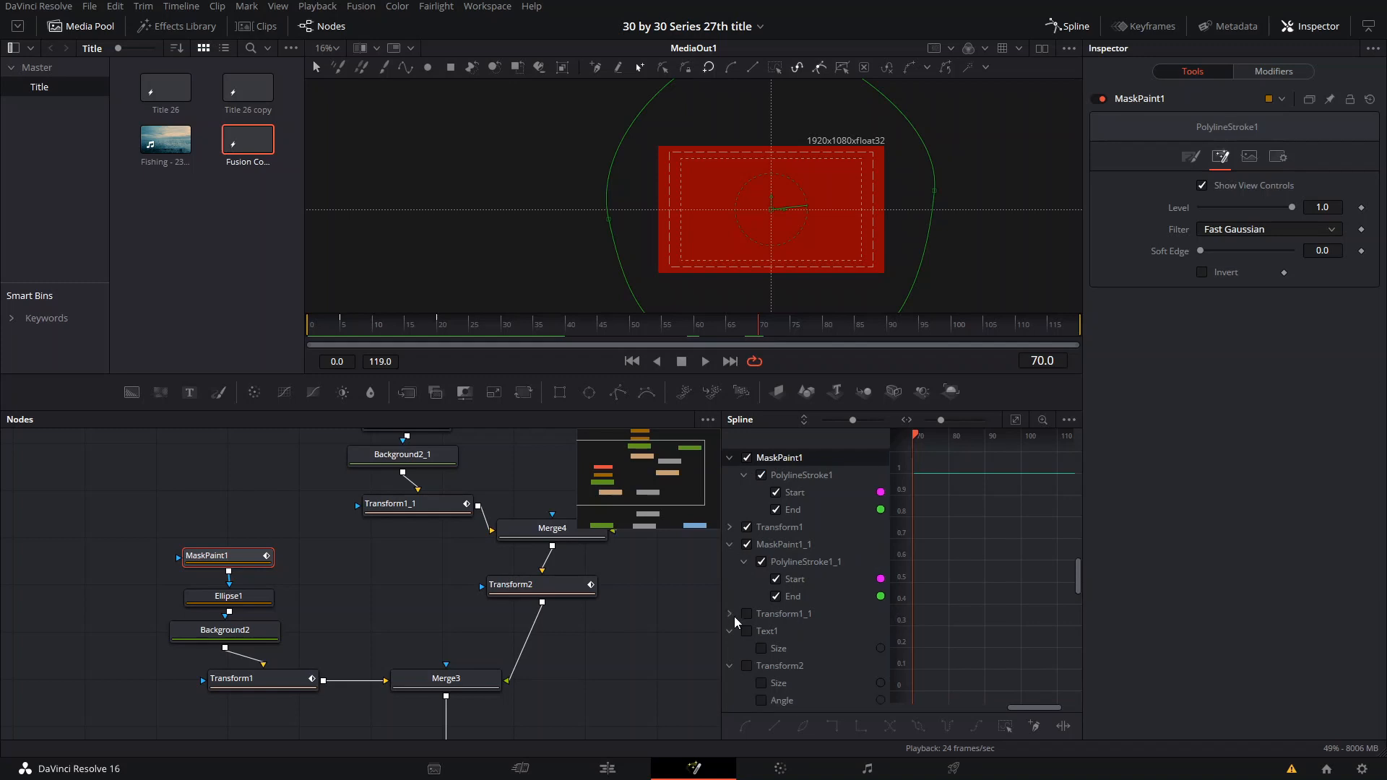
pyautogui.click(747, 632)
pyautogui.click(728, 632)
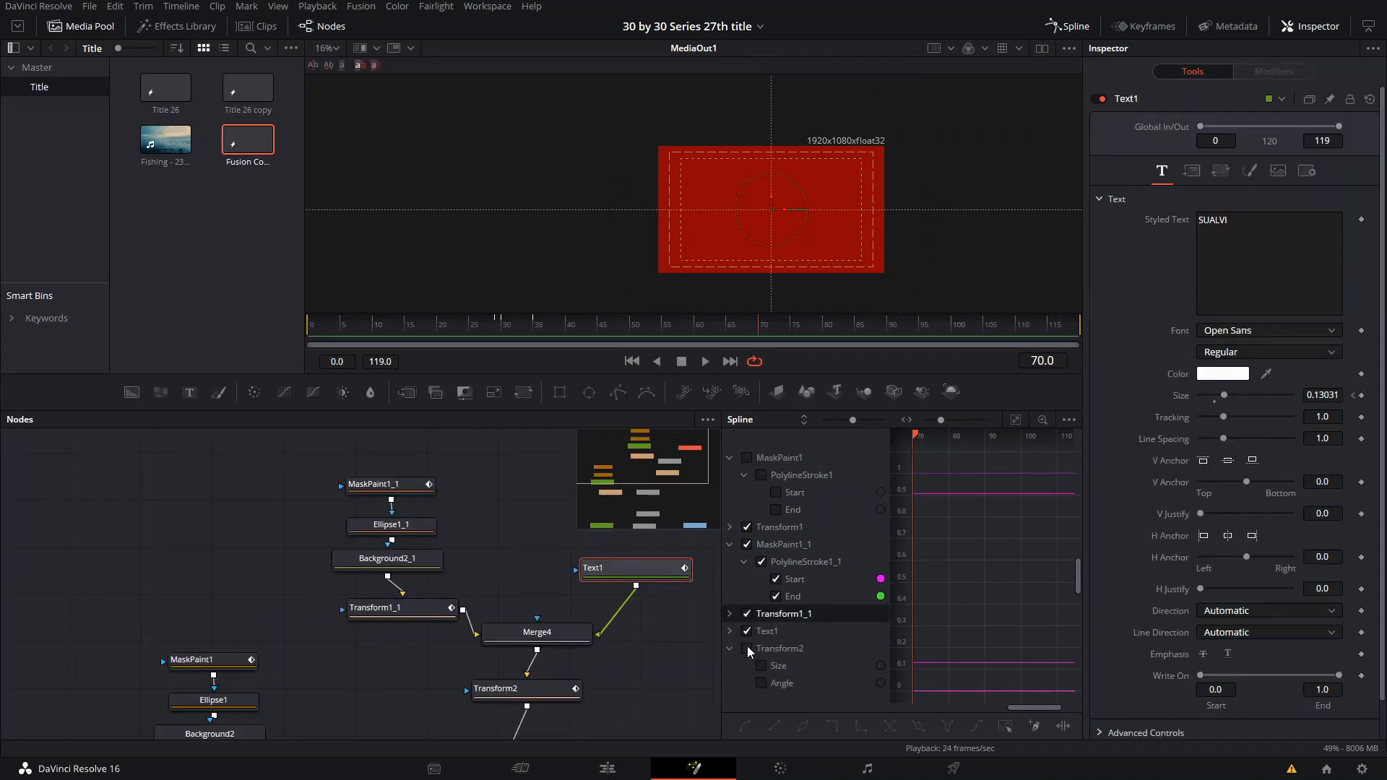
pyautogui.click(746, 648)
pyautogui.click(731, 648)
pyautogui.scroll(-3, 1021, 562)
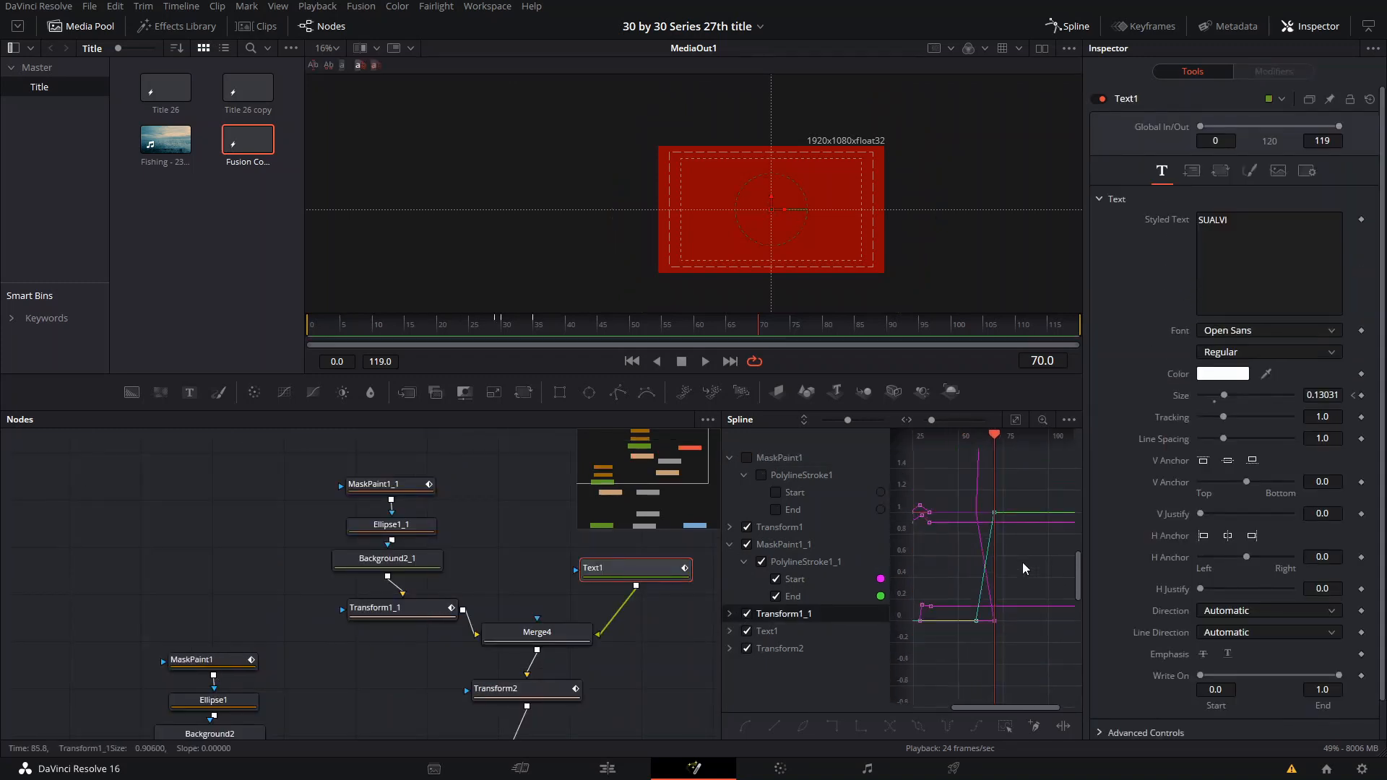
pyautogui.scroll(-3, 981, 517)
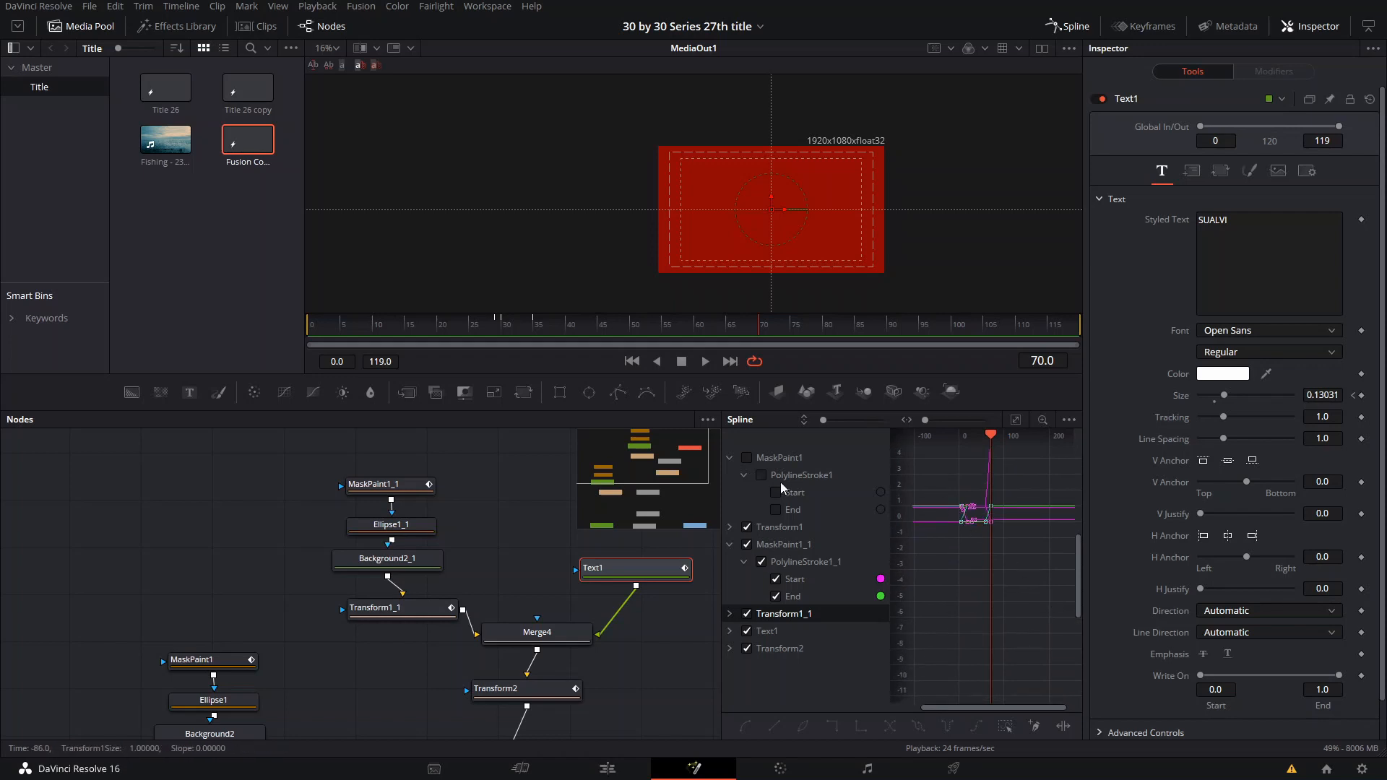
pyautogui.click(747, 458)
# - Select all displayed keyframes, flatten their curves and apply ease in and out, then close the spline editor
pyautogui.scroll(1, 1007, 589)
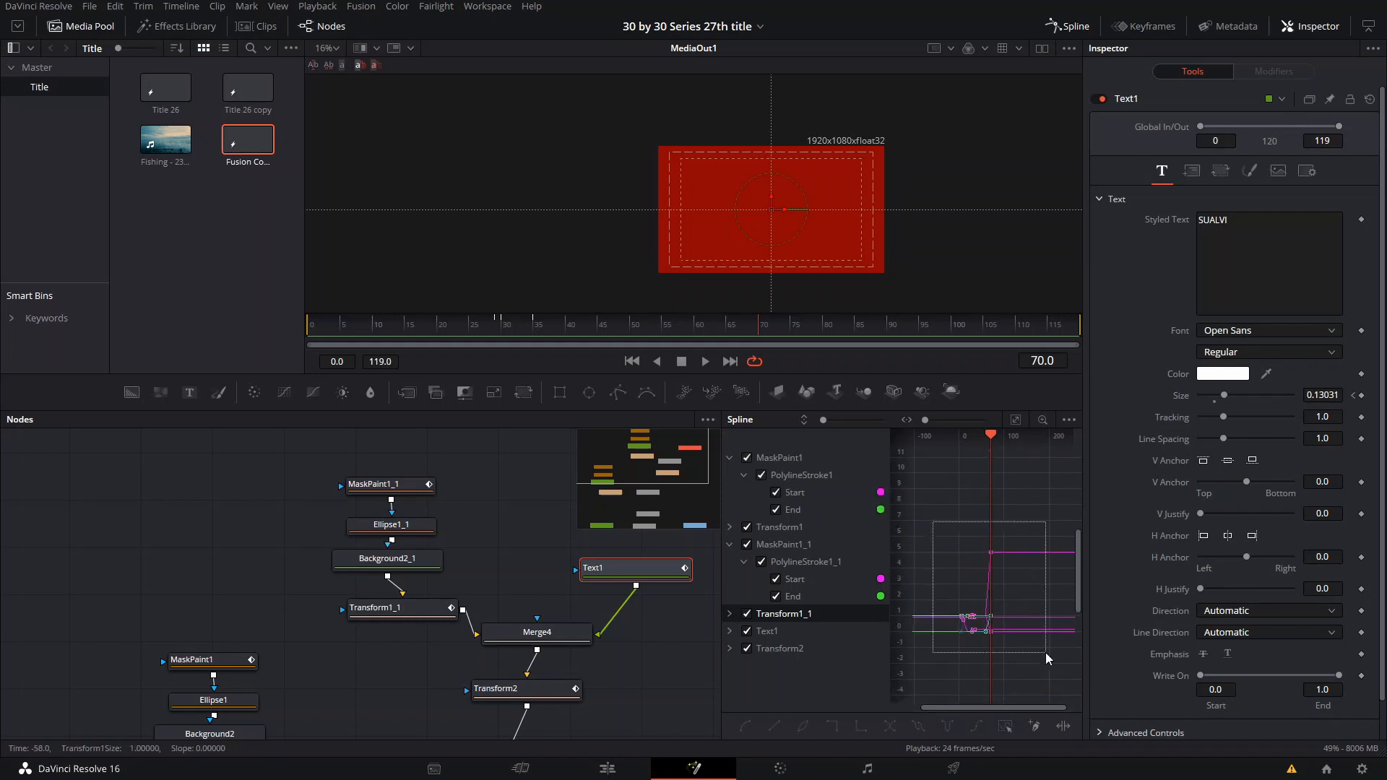
pyautogui.moveTo(1046, 654); pyautogui.dragTo(1045, 653)
pyautogui.press('f')
pyautogui.scroll(6, 1003, 633)
pyautogui.moveTo(985, 592); pyautogui.dragTo(1074, 699)
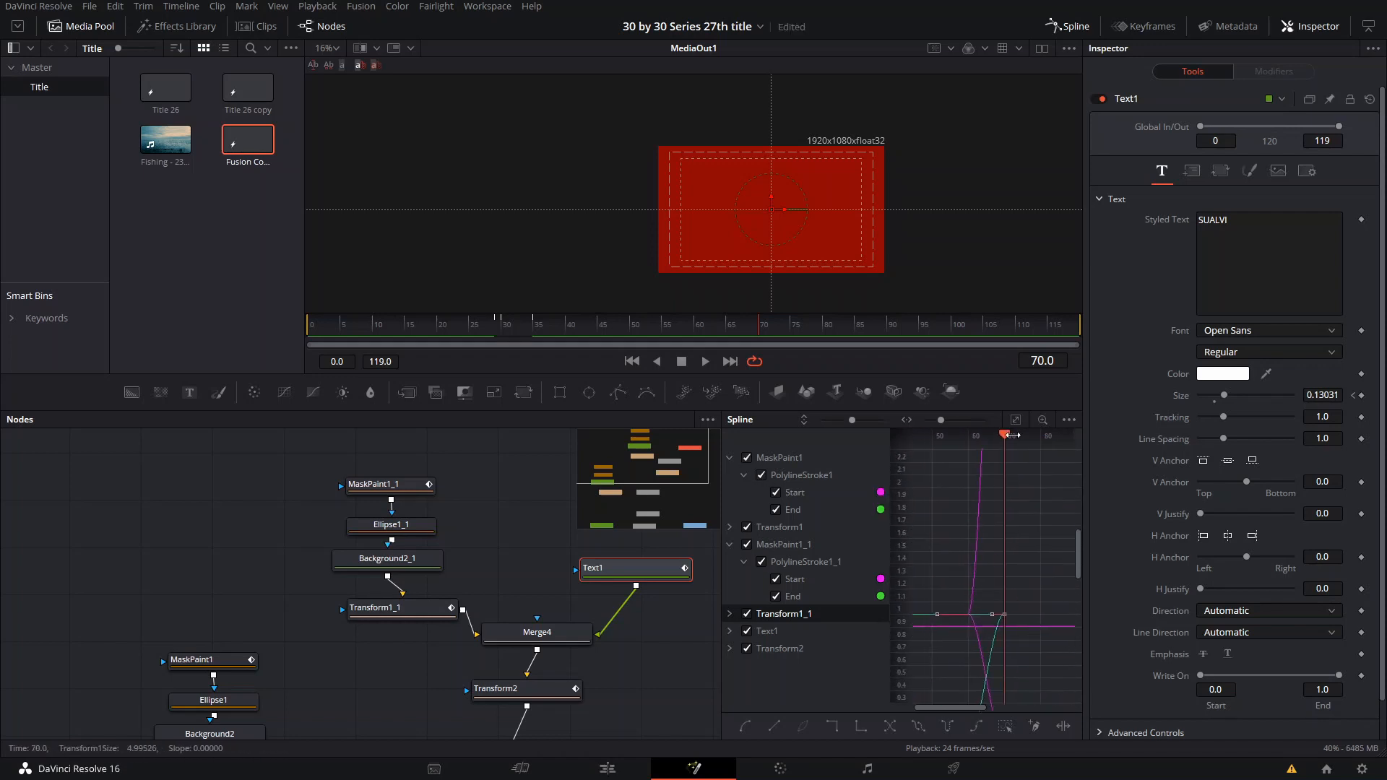
pyautogui.moveTo(1004, 523); pyautogui.dragTo(1027, 505)
pyautogui.press('t')
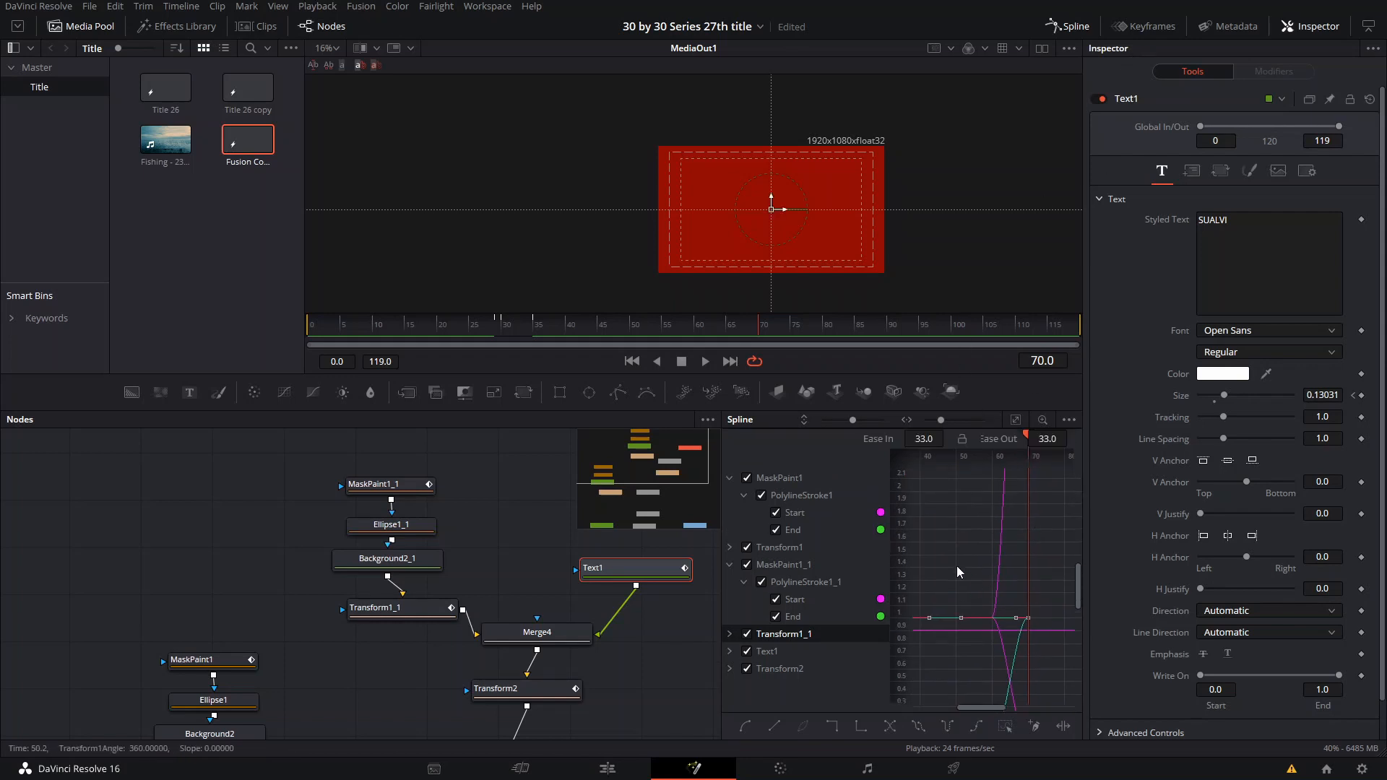
pyautogui.moveTo(957, 567); pyautogui.dragTo(1012, 542)
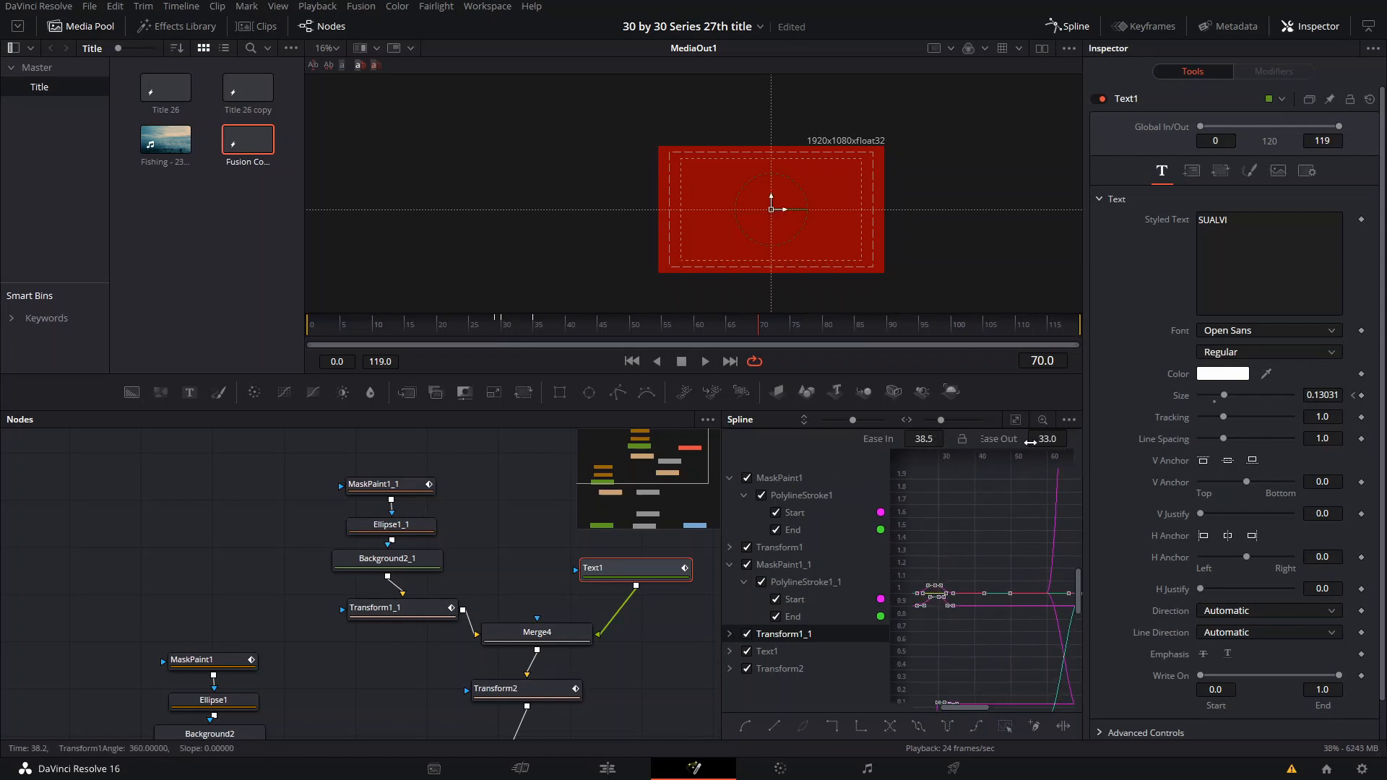
pyautogui.click(1069, 25)
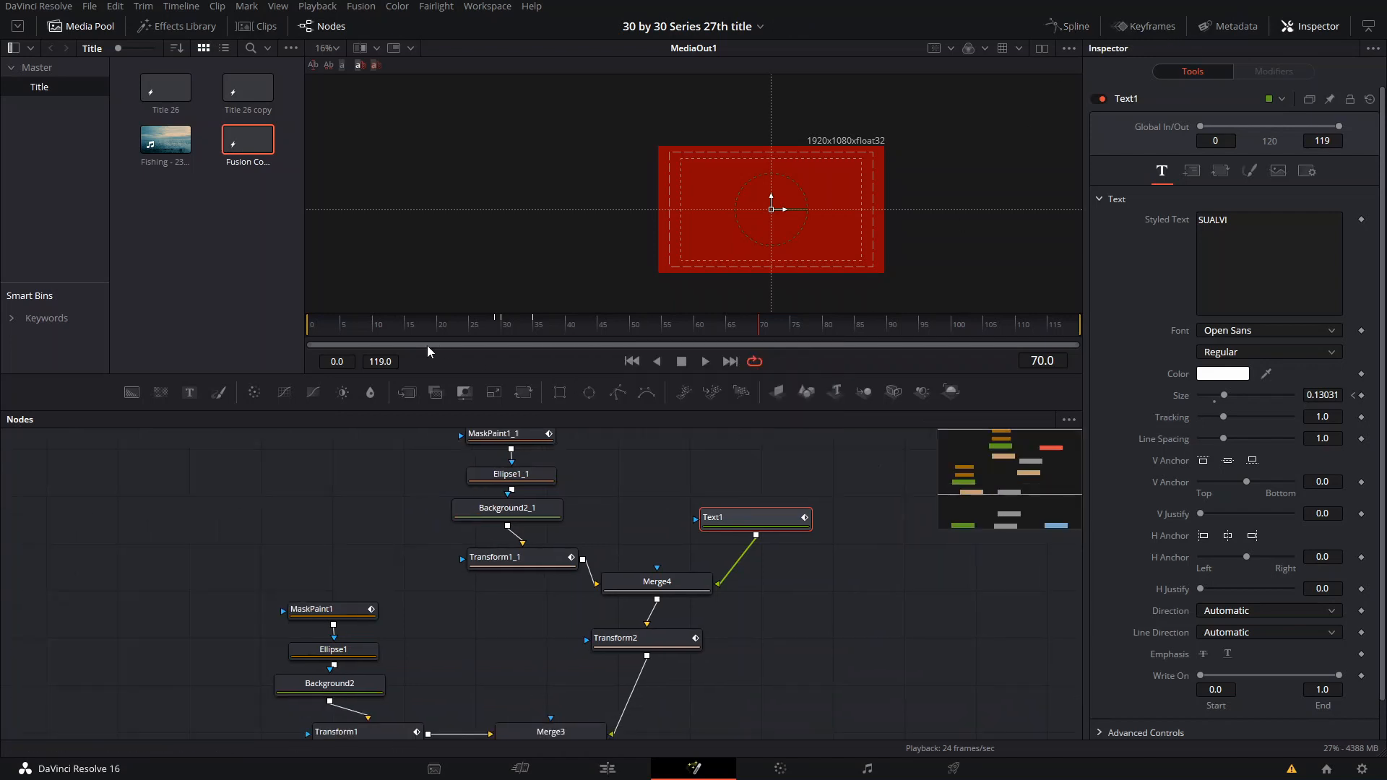
# - Play the composition from frame 1 to check the eased ring and text animation
pyautogui.click(316, 342)
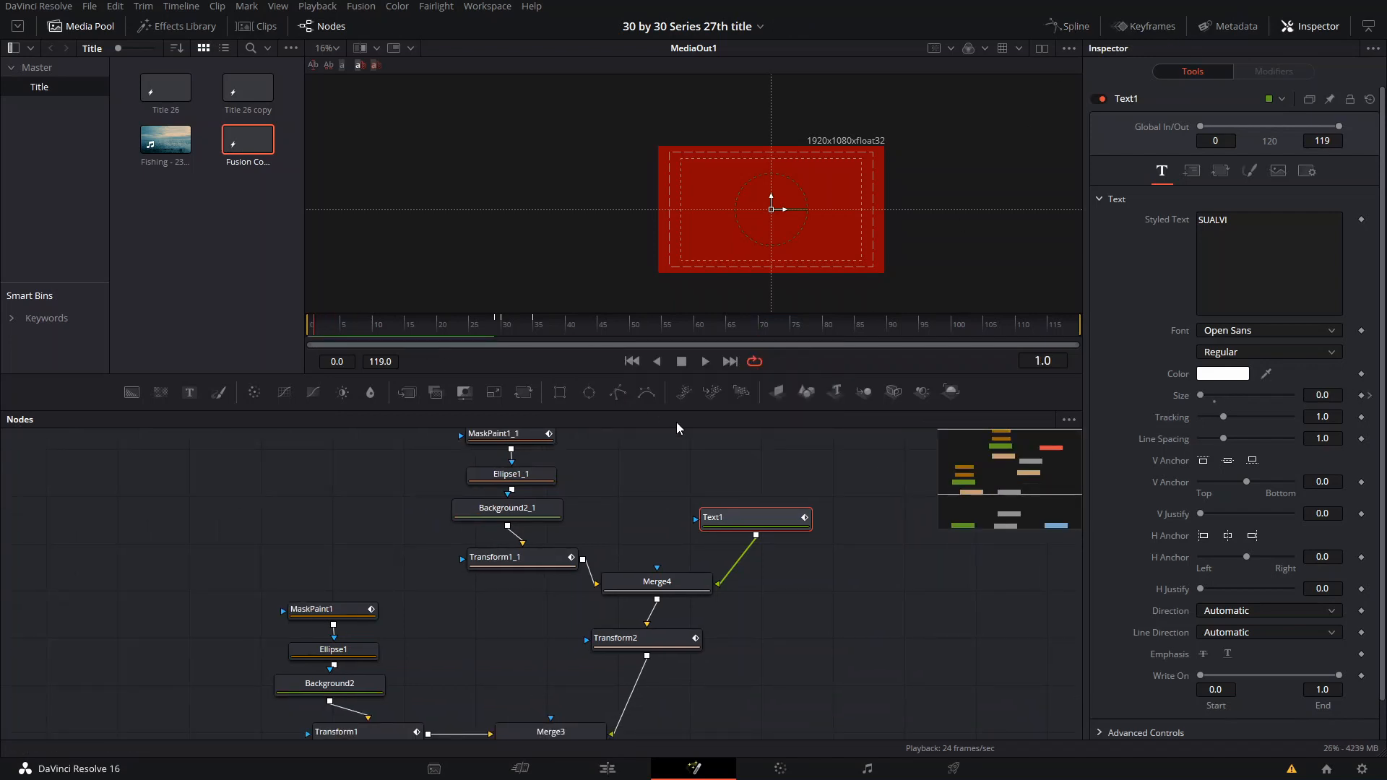
pyautogui.press('space')
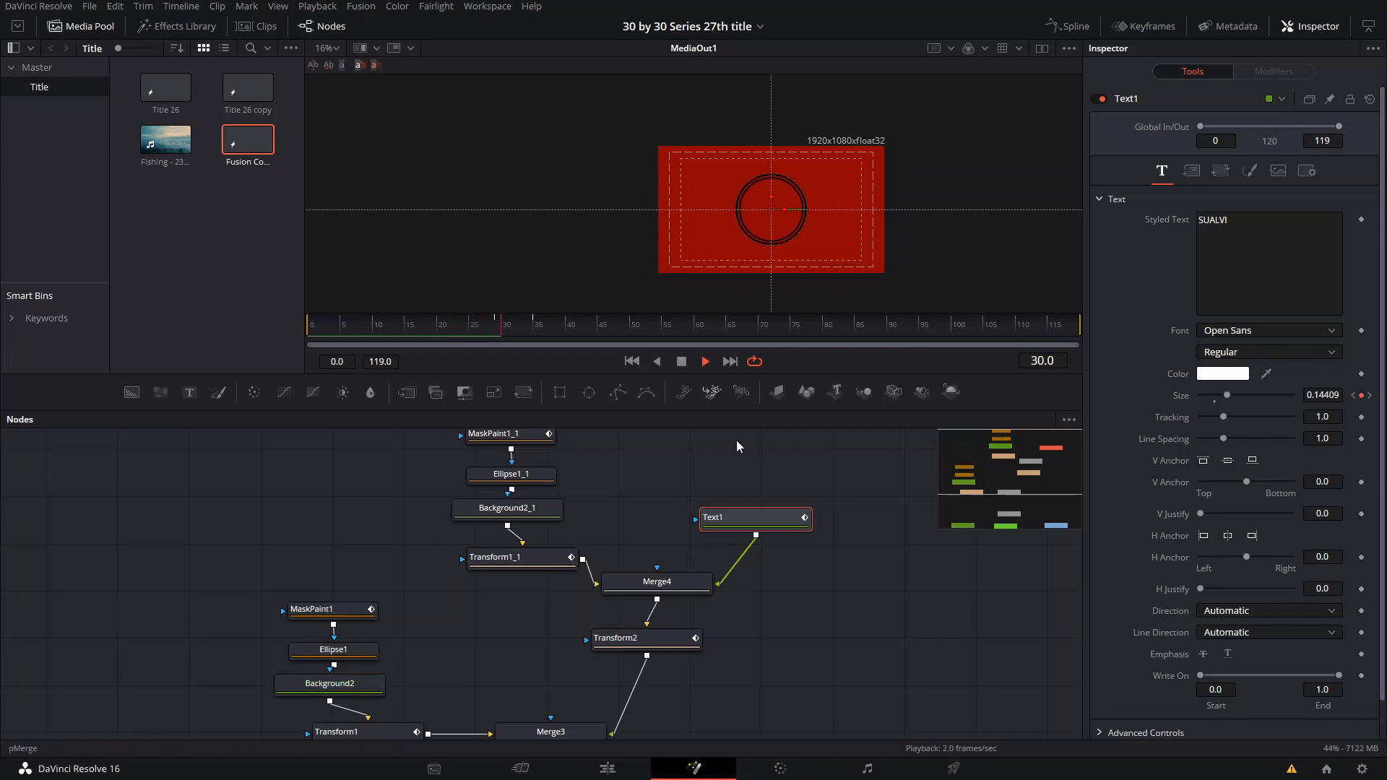
pyautogui.press('space')
# - Make Background1 black and fully transparent with Alpha 0, and save the project
pyautogui.moveTo(806, 650); pyautogui.dragTo(822, 501)
pyautogui.moveTo(730, 651); pyautogui.dragTo(740, 536)
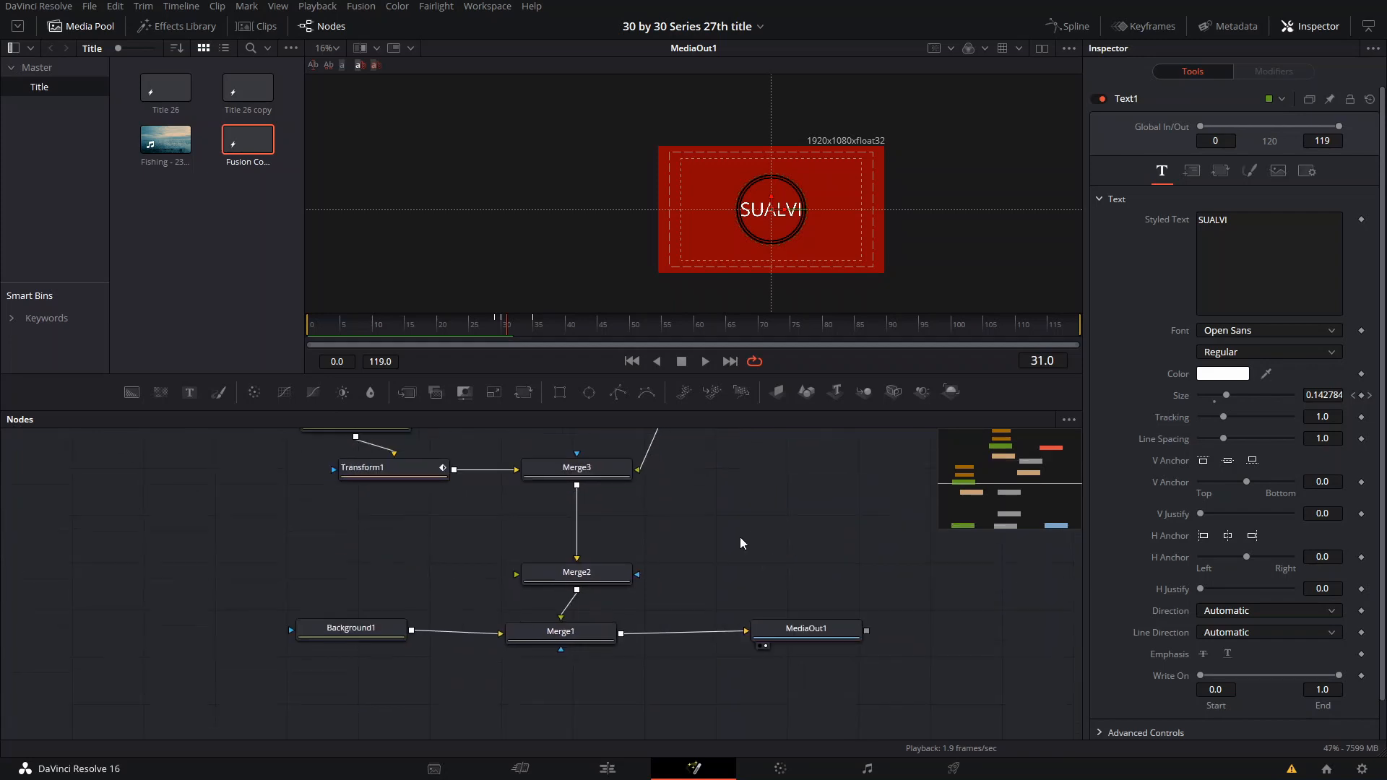
pyautogui.click(352, 638)
pyautogui.moveTo(1320, 329); pyautogui.dragTo(1319, 354)
pyautogui.moveTo(1292, 464); pyautogui.dragTo(1195, 463)
pyautogui.hotkey('ctrl', 's')
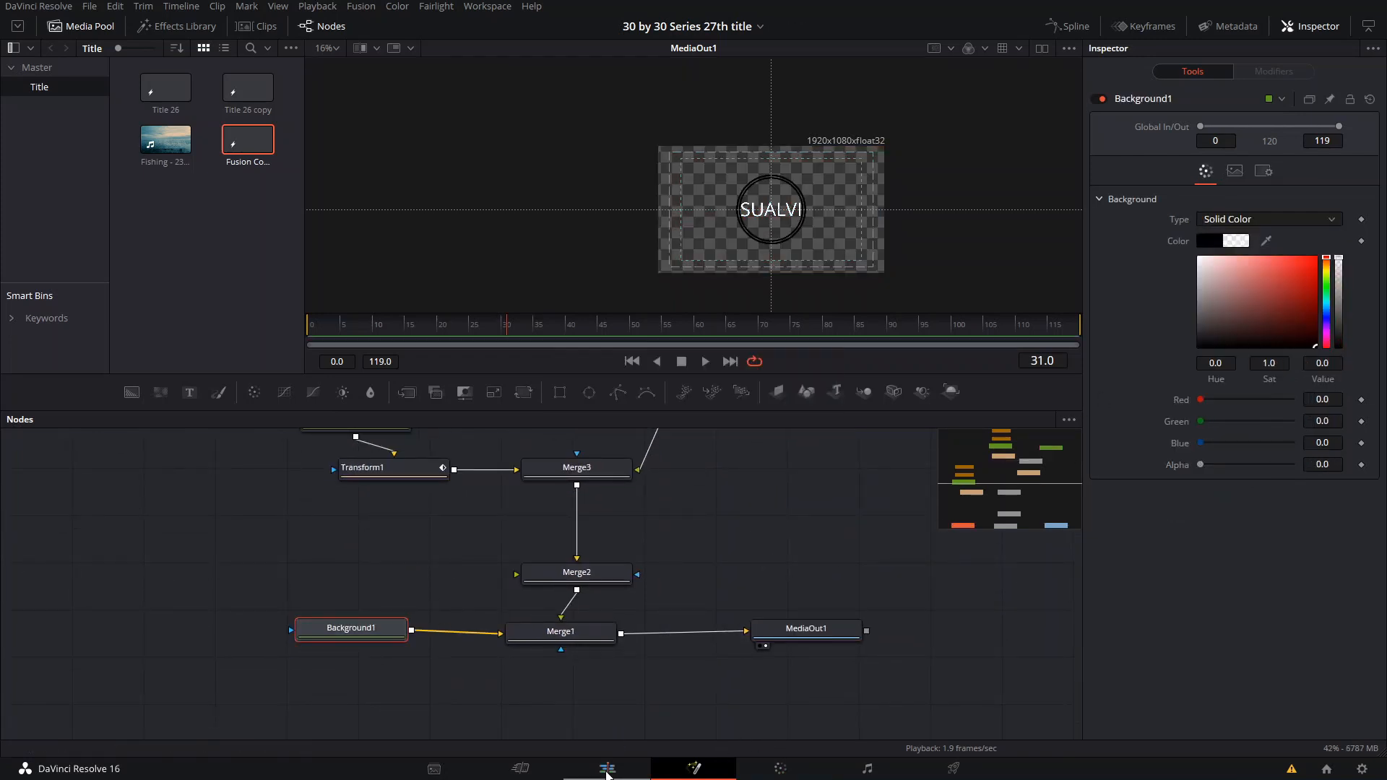
# - Switch to the Edit page and place the Fusion composition on Video 2 above the Fishing clip
pyautogui.click(607, 768)
pyautogui.moveTo(223, 127); pyautogui.dragTo(665, 554)
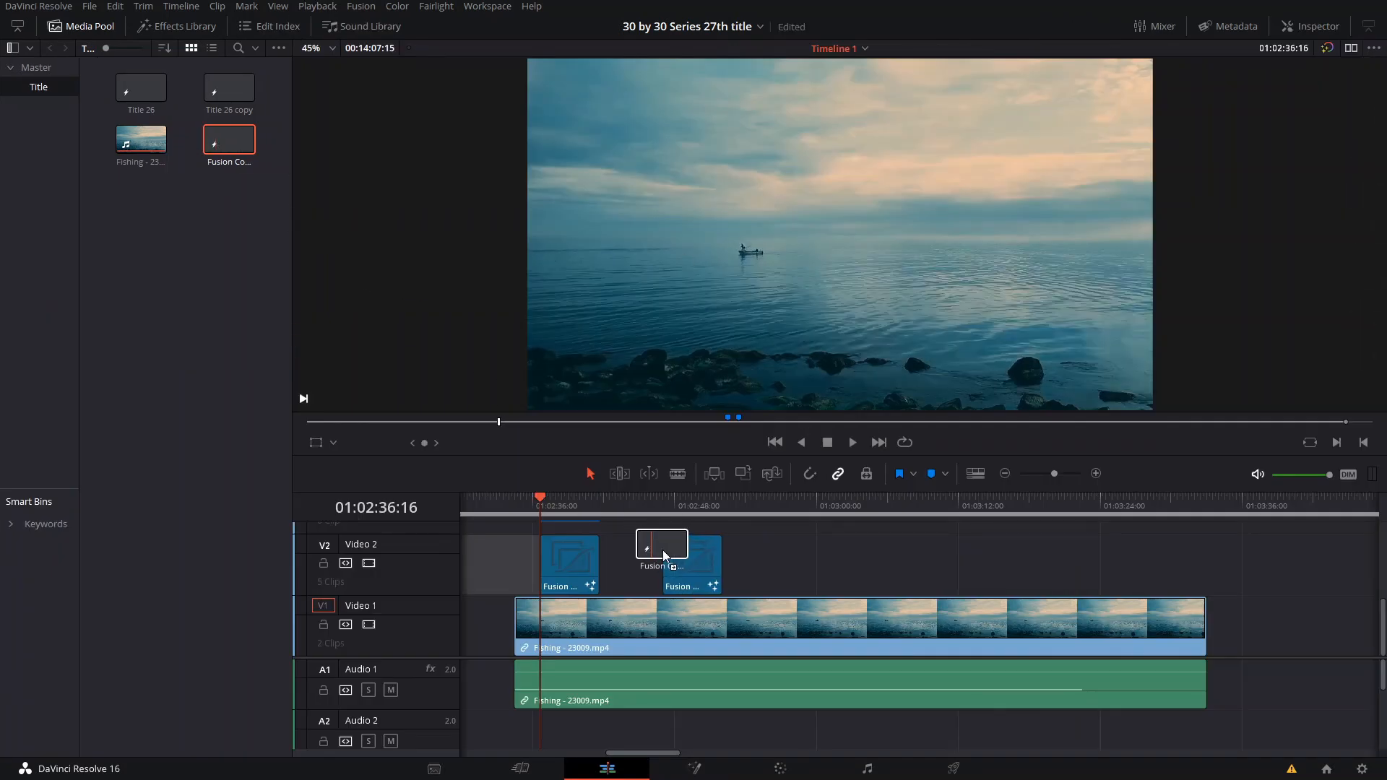
# - Play the timeline from the start of the first title to review the animation over the fishing footage
pyautogui.click(538, 497)
pyautogui.press('space')
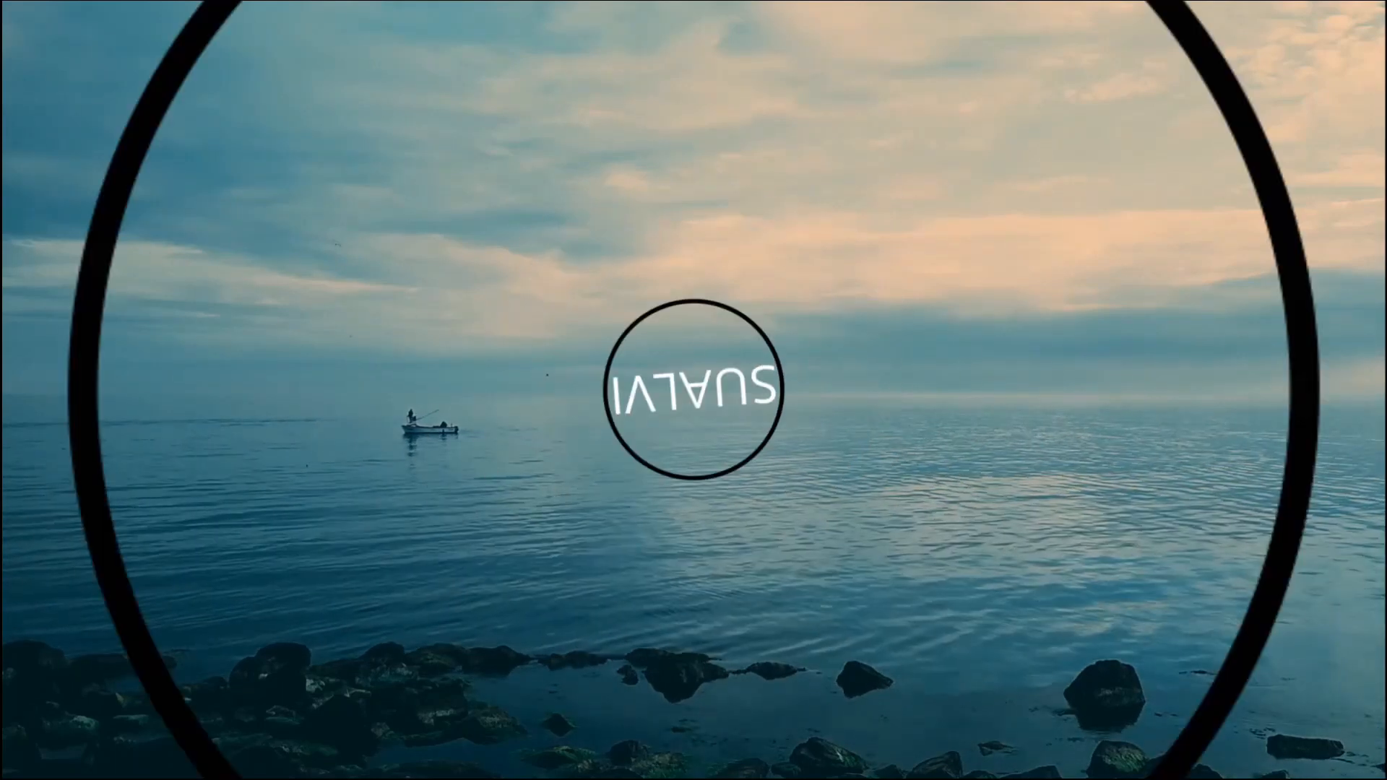
pyautogui.press('space')
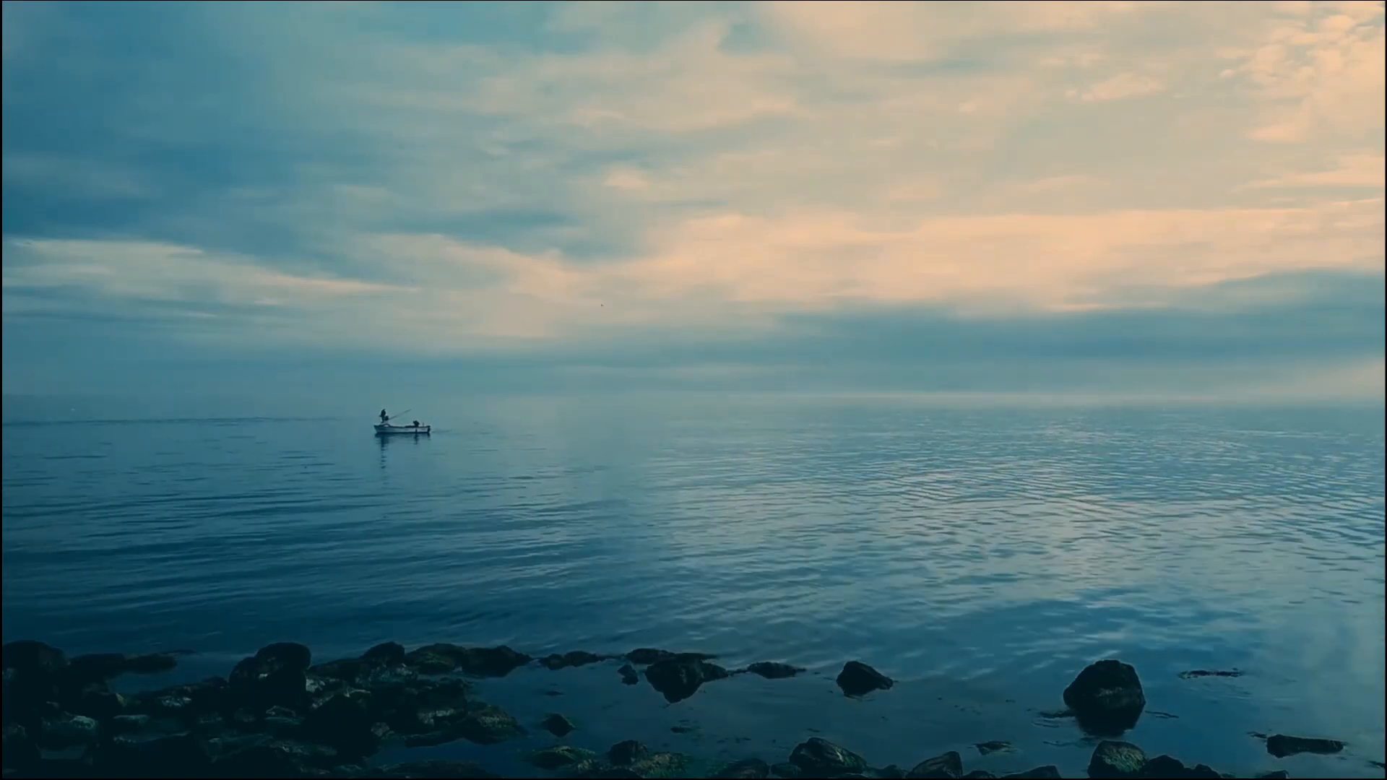
pyautogui.moveTo(1299, 462)
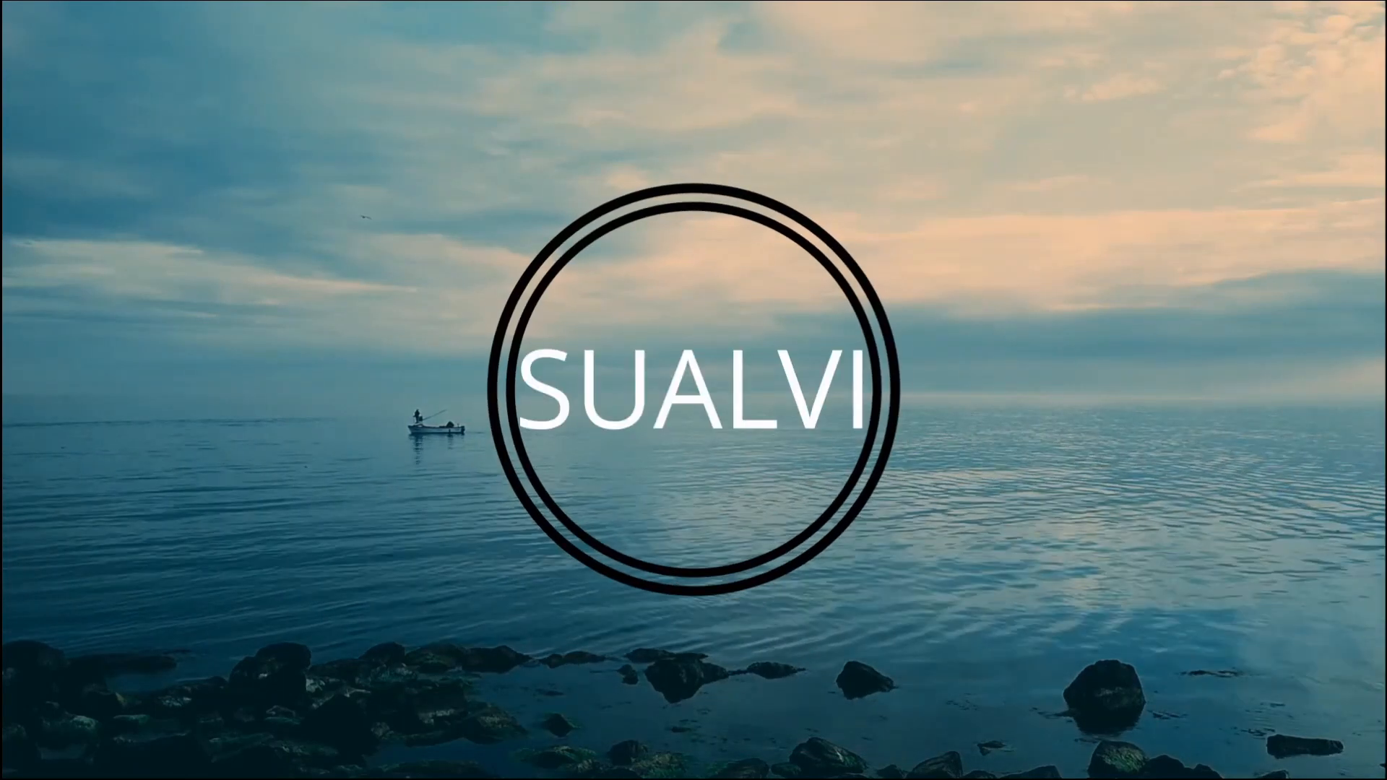
pyautogui.press('space')
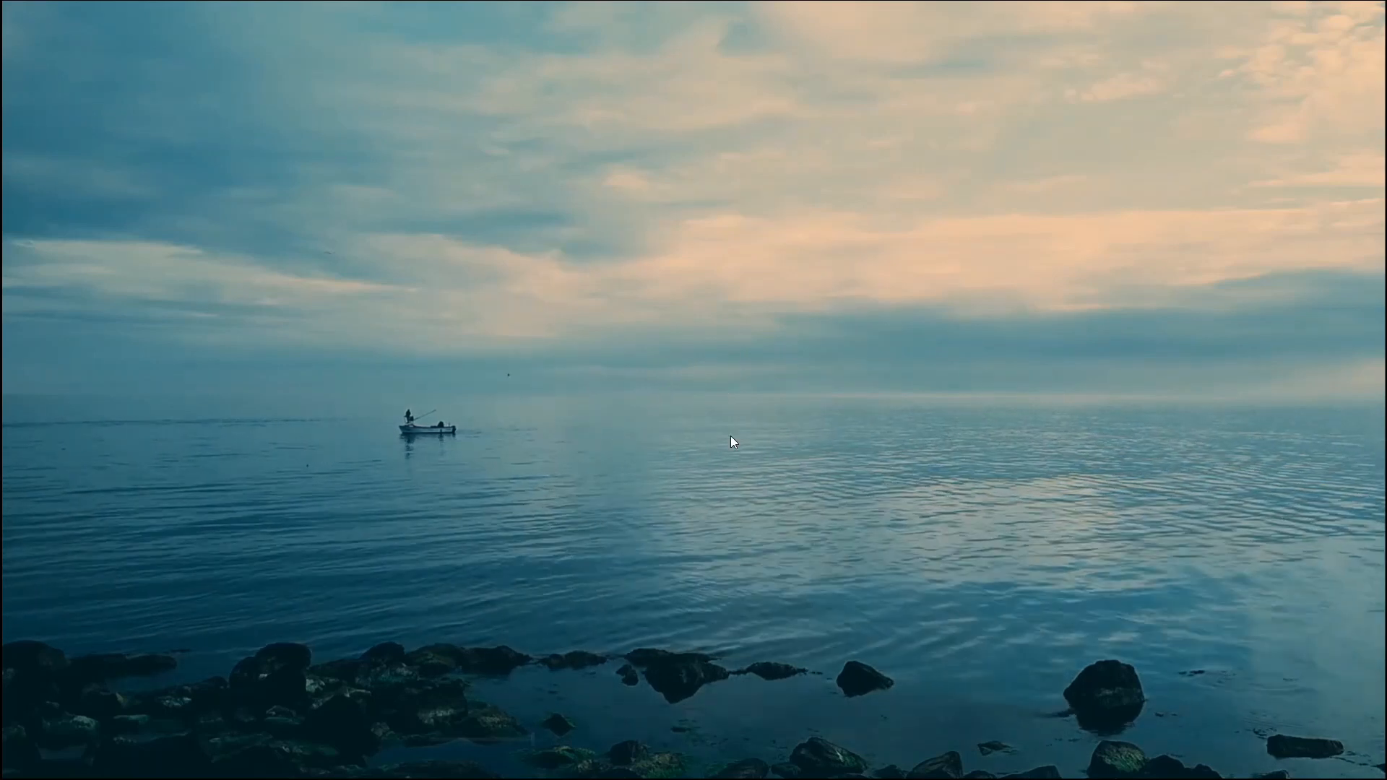